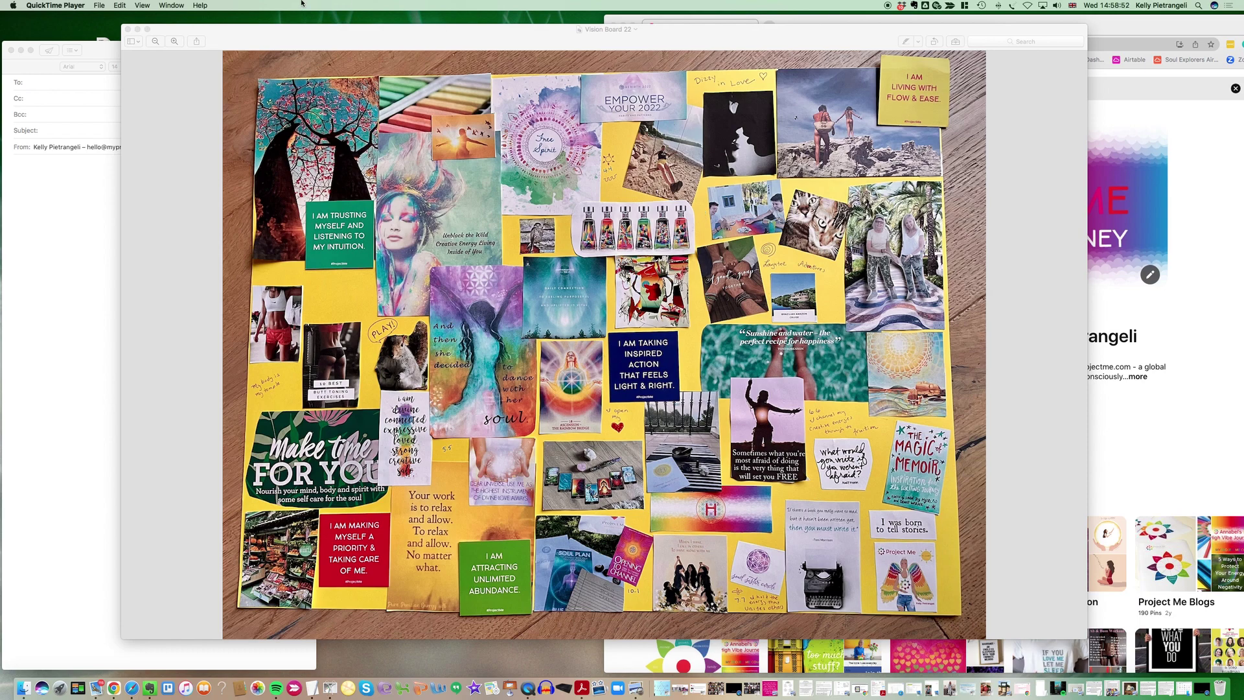
- Minimise the vision board photo and shrink the purple heart quote image in the Canva design, keeping its lower-left corner in place
{"action": "left_click", "coordinate": [138, 29]}
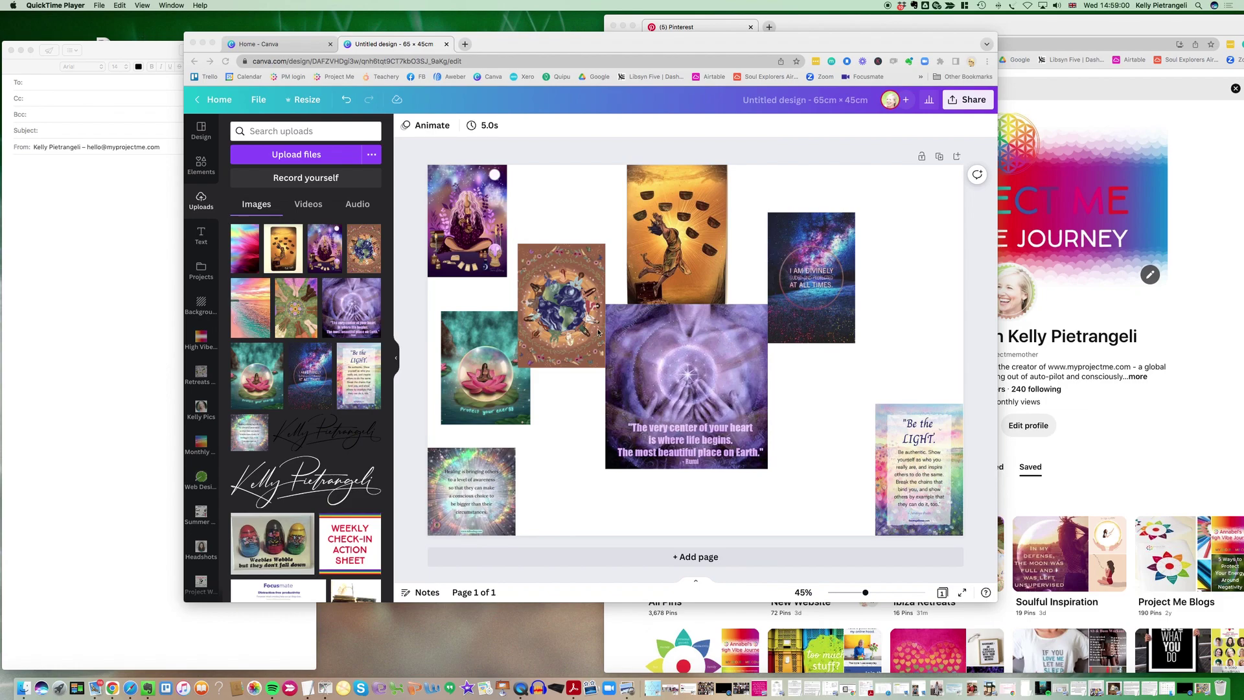
{"action": "left_click", "coordinate": [1199, 292]}
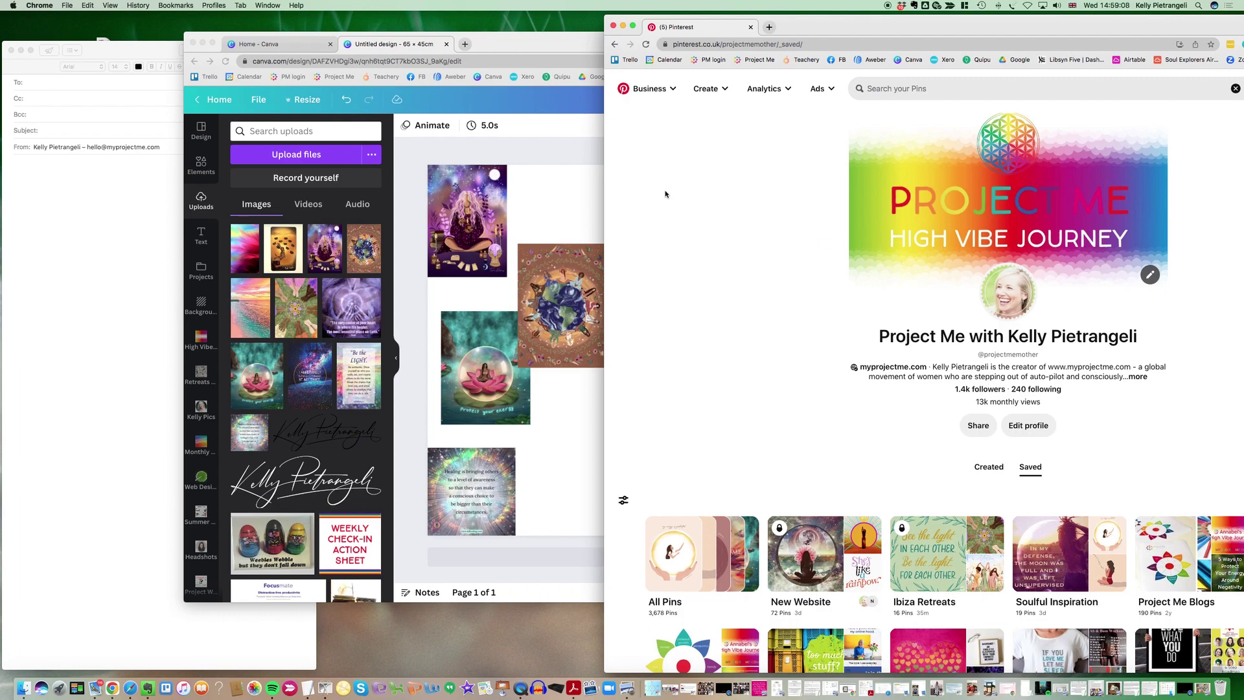
{"action": "left_click", "coordinate": [565, 201]}
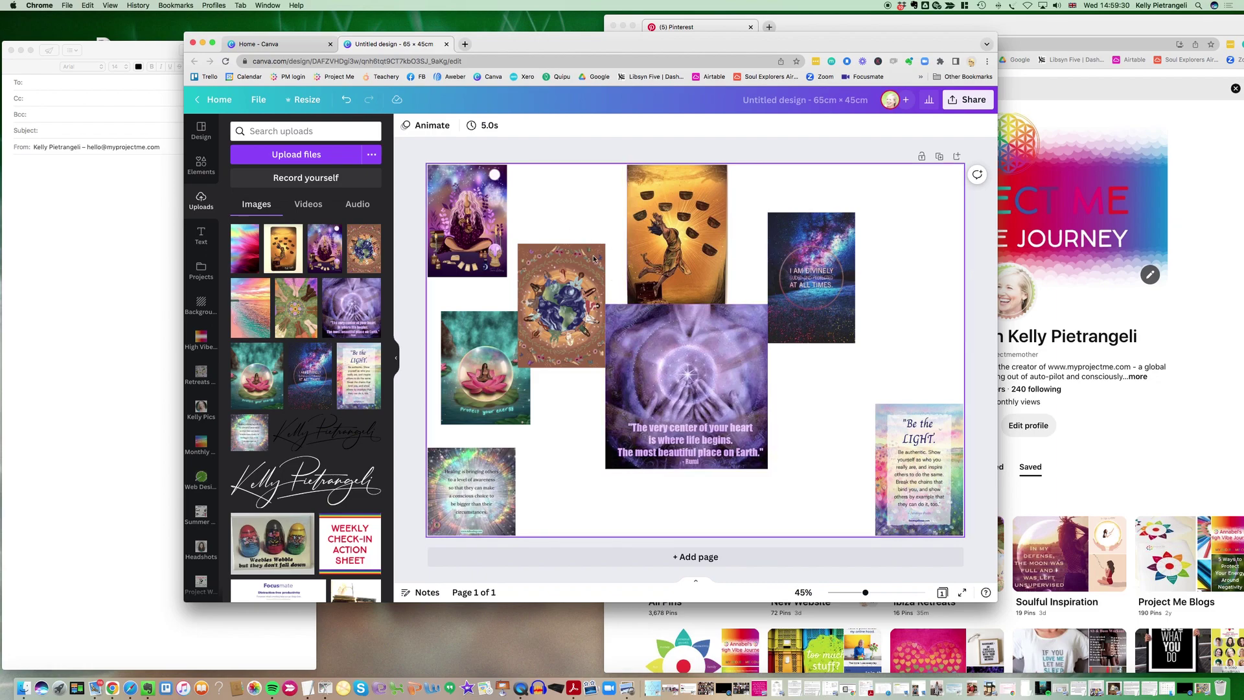
{"action": "left_click", "coordinate": [734, 330]}
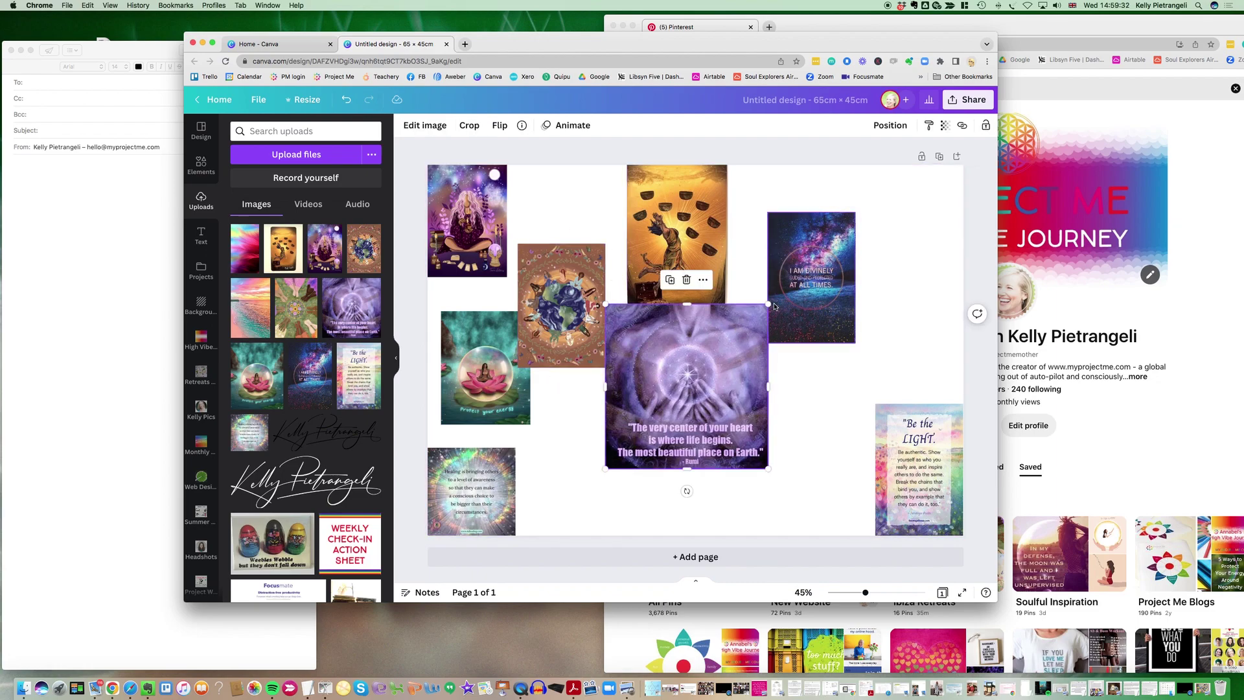
{"action": "left_click_drag", "start_coordinate": [767, 304], "coordinate": [733, 338]}
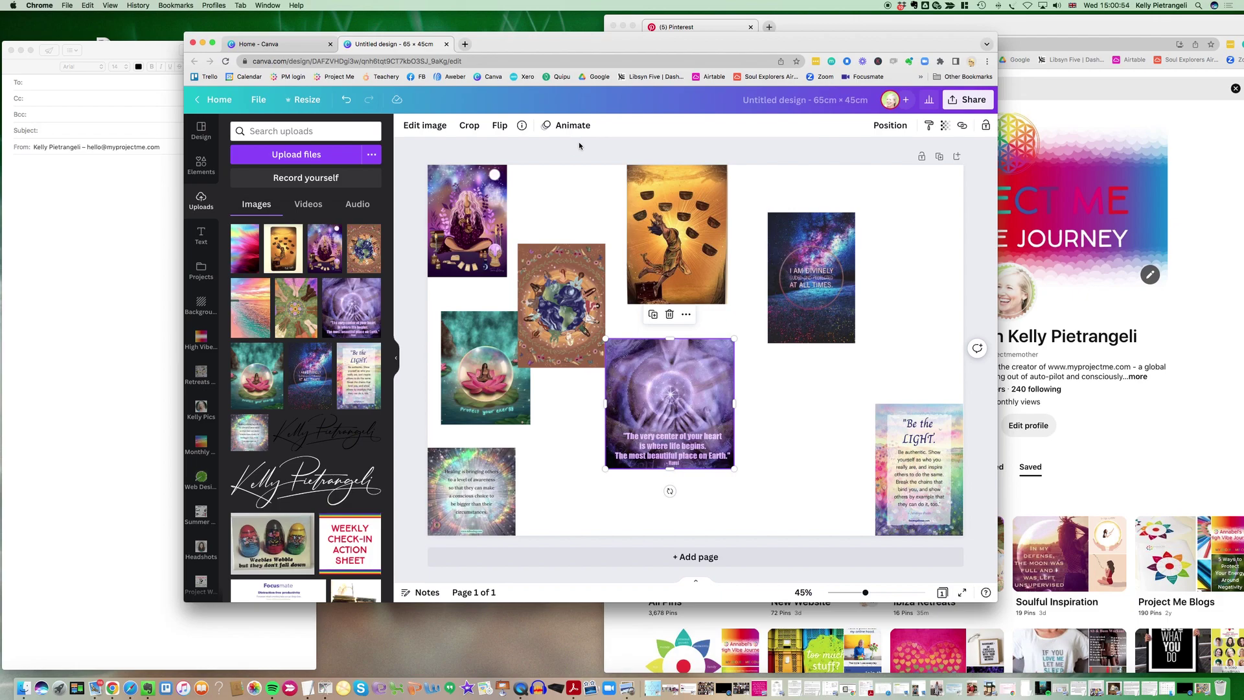
- Switch to Pinterest, move its window fully into view, and look through the saved boards for vision board images
{"action": "left_click", "coordinate": [1219, 273]}
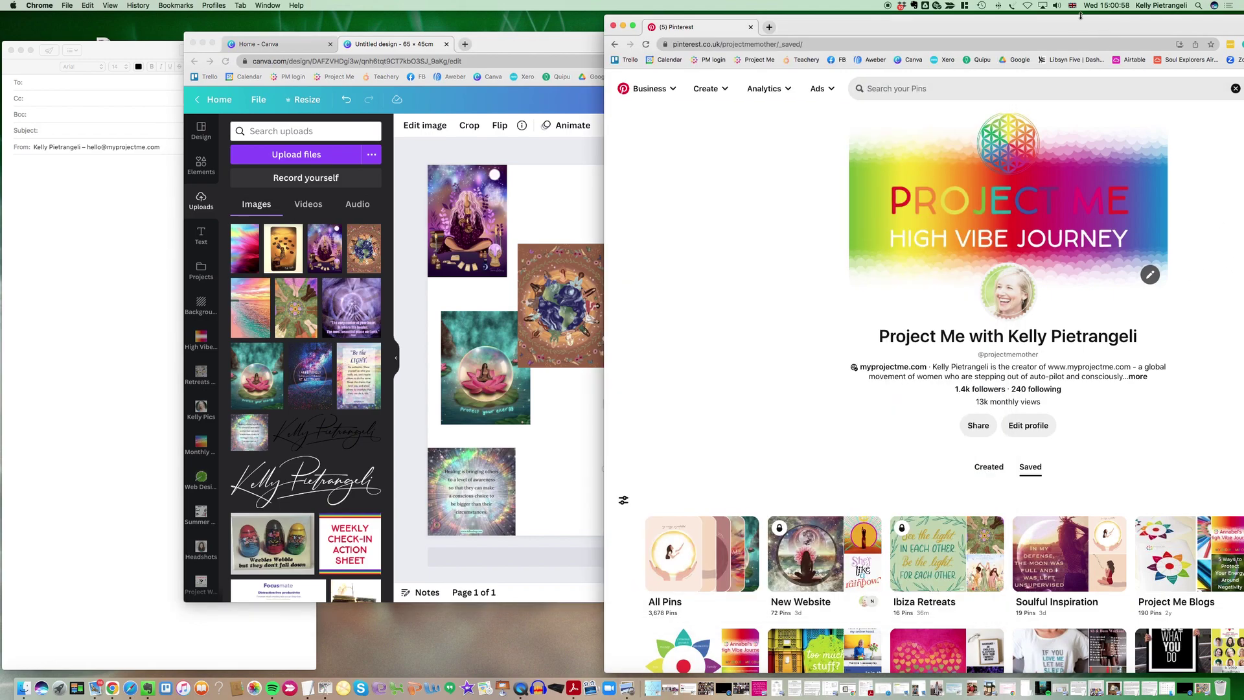
{"action": "scroll", "coordinate": [1005, 336], "scroll_direction": "down", "scroll_amount": 5}
{"action": "scroll", "coordinate": [1005, 337], "scroll_direction": "up", "scroll_amount": 5}
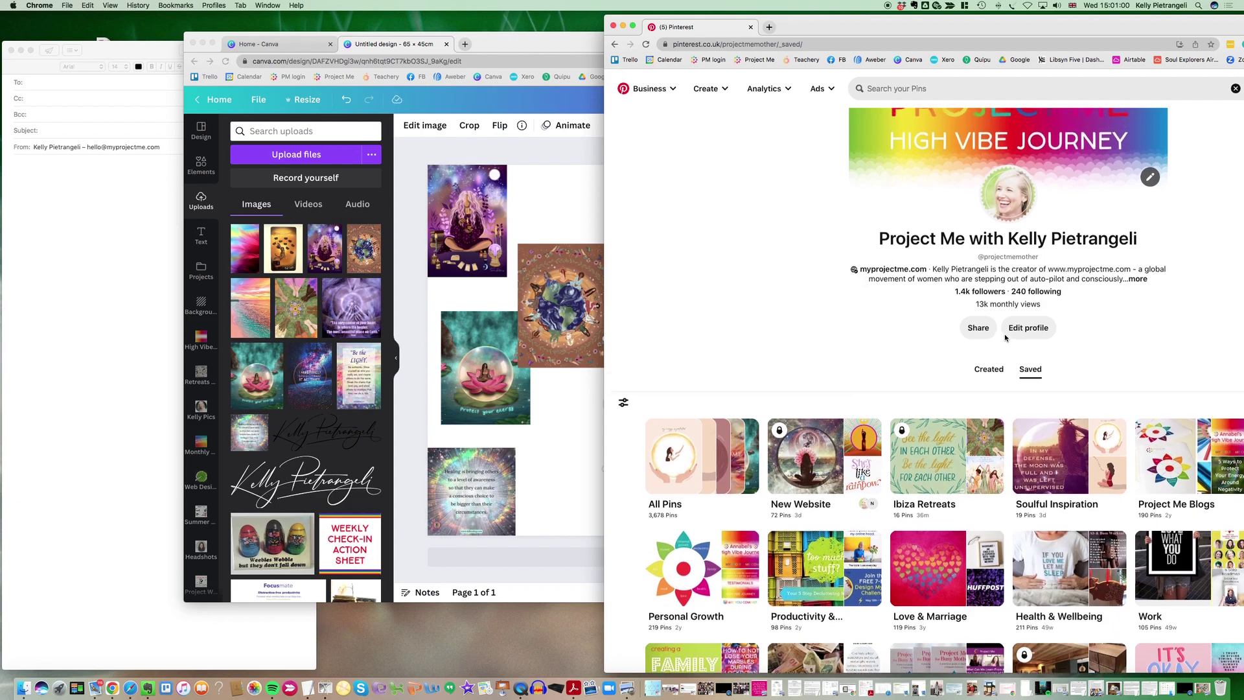
{"action": "scroll", "coordinate": [1005, 337], "scroll_direction": "down", "scroll_amount": 9}
{"action": "scroll", "coordinate": [1005, 337], "scroll_direction": "up", "scroll_amount": 6}
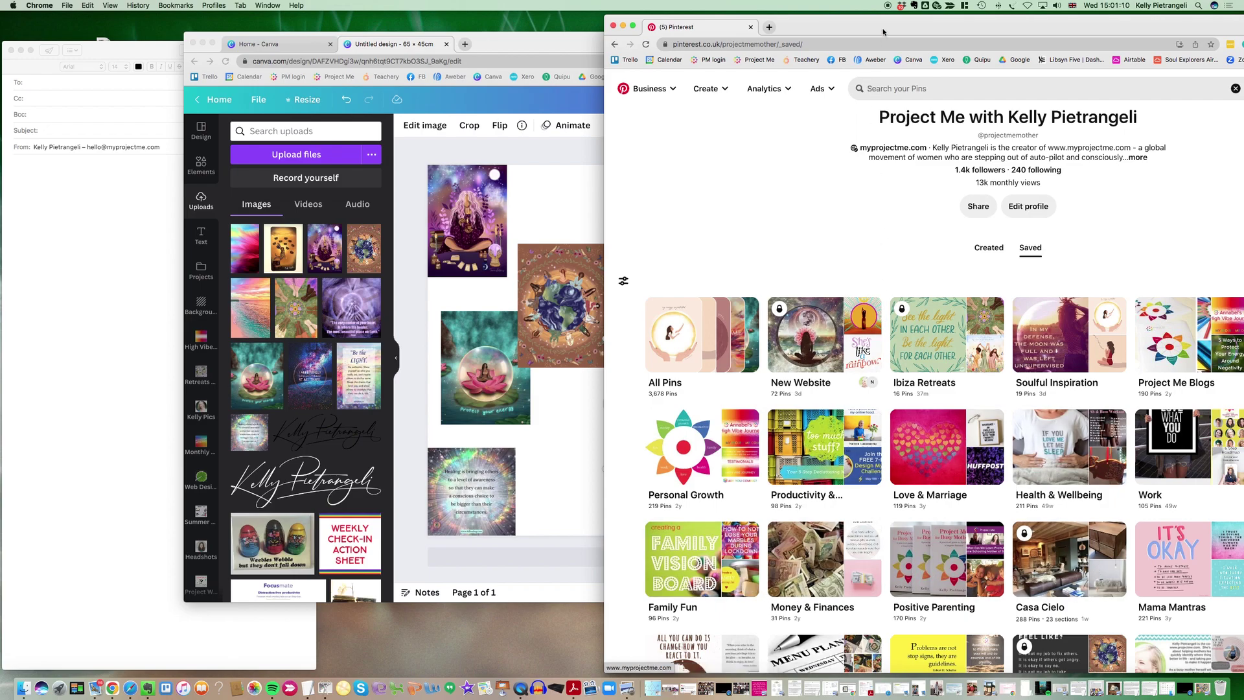
{"action": "left_click_drag", "start_coordinate": [882, 25], "coordinate": [718, 21]}
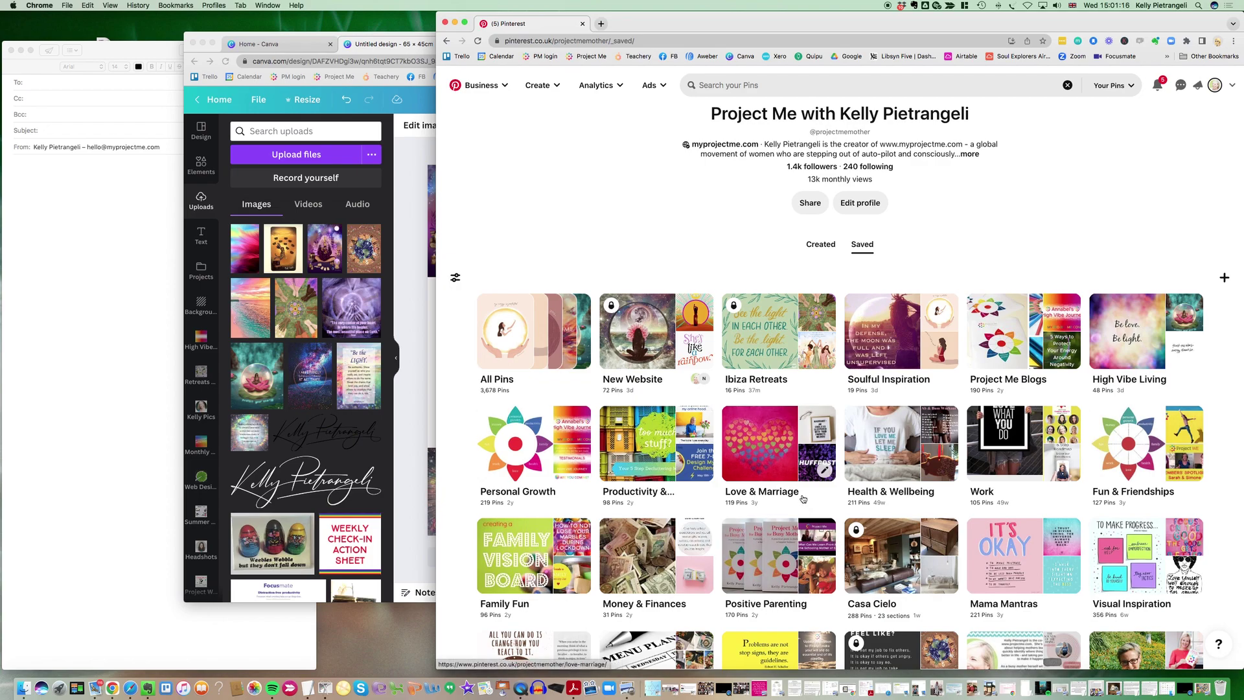
{"action": "scroll", "coordinate": [806, 506], "scroll_direction": "down", "scroll_amount": 3}
{"action": "scroll", "coordinate": [803, 498], "scroll_direction": "up", "scroll_amount": 3}
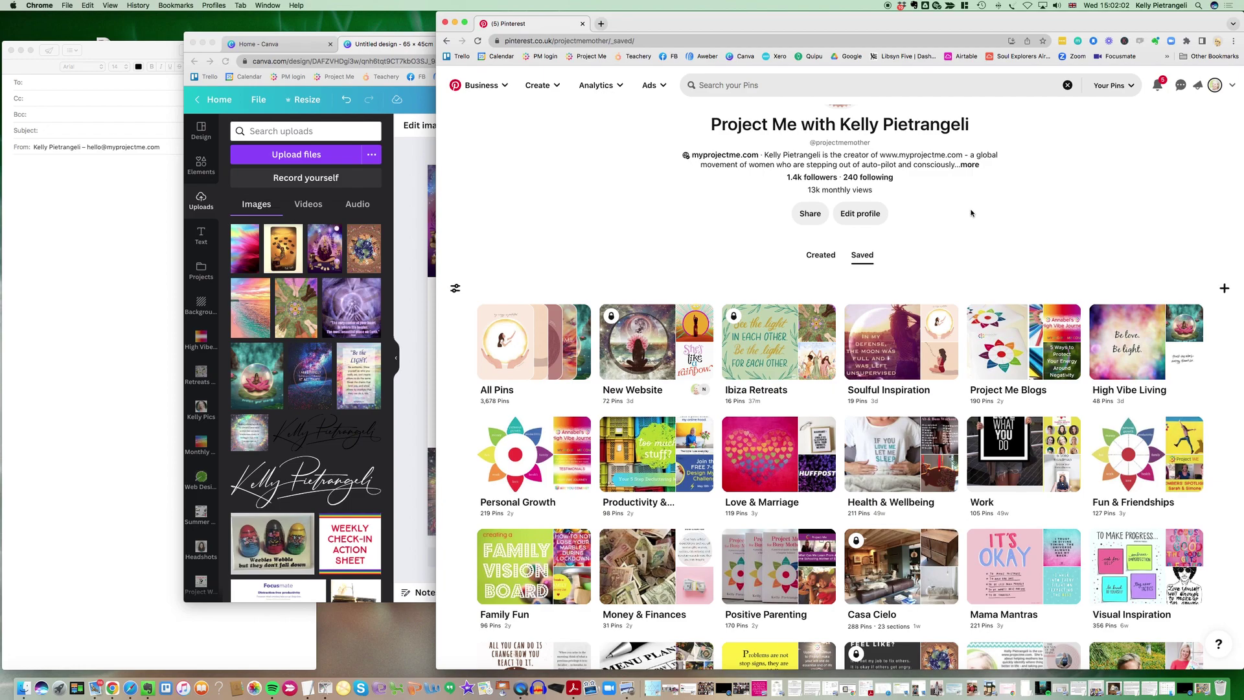
- Open the New Website board and browse its pins
{"action": "left_click", "coordinate": [640, 346]}
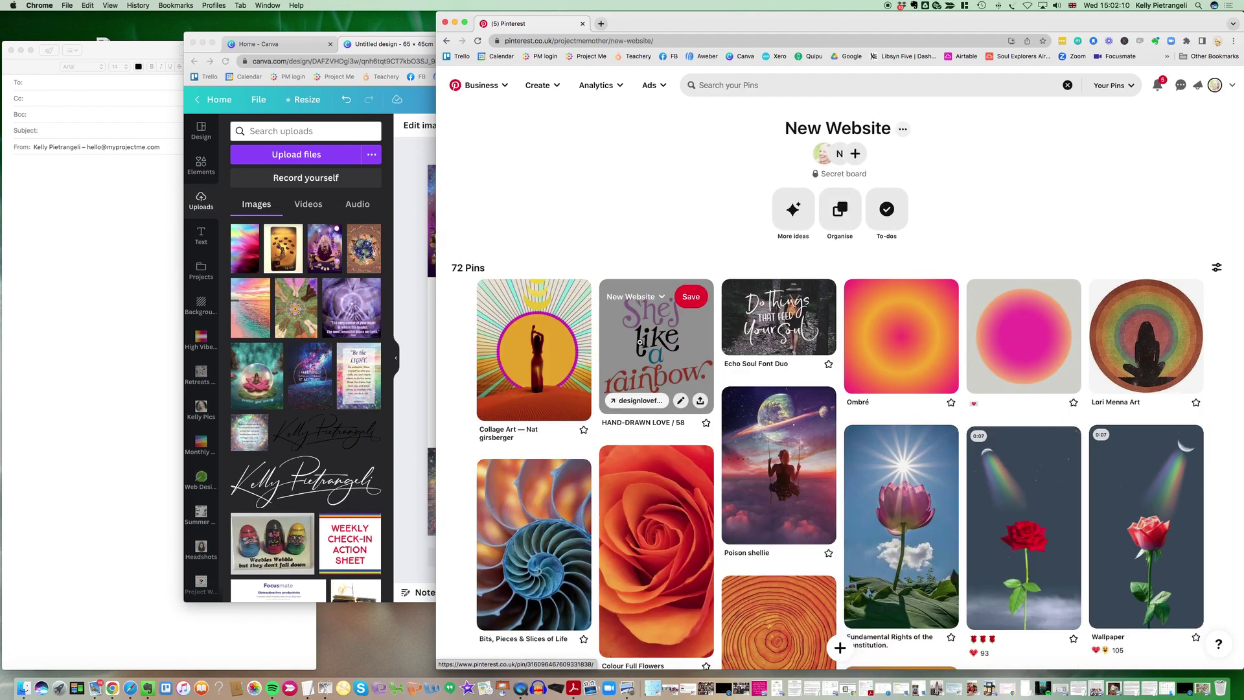
{"action": "scroll", "coordinate": [634, 228], "scroll_direction": "down", "scroll_amount": 3}
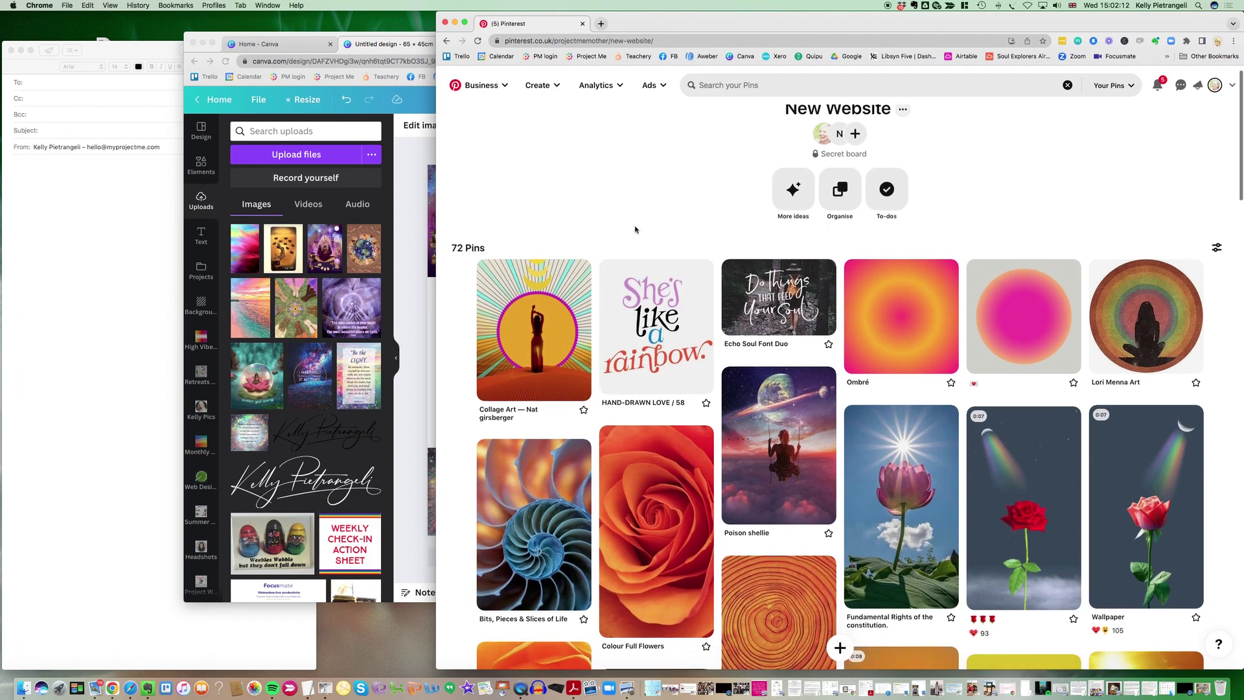
{"action": "scroll", "coordinate": [635, 227], "scroll_direction": "down", "scroll_amount": 3}
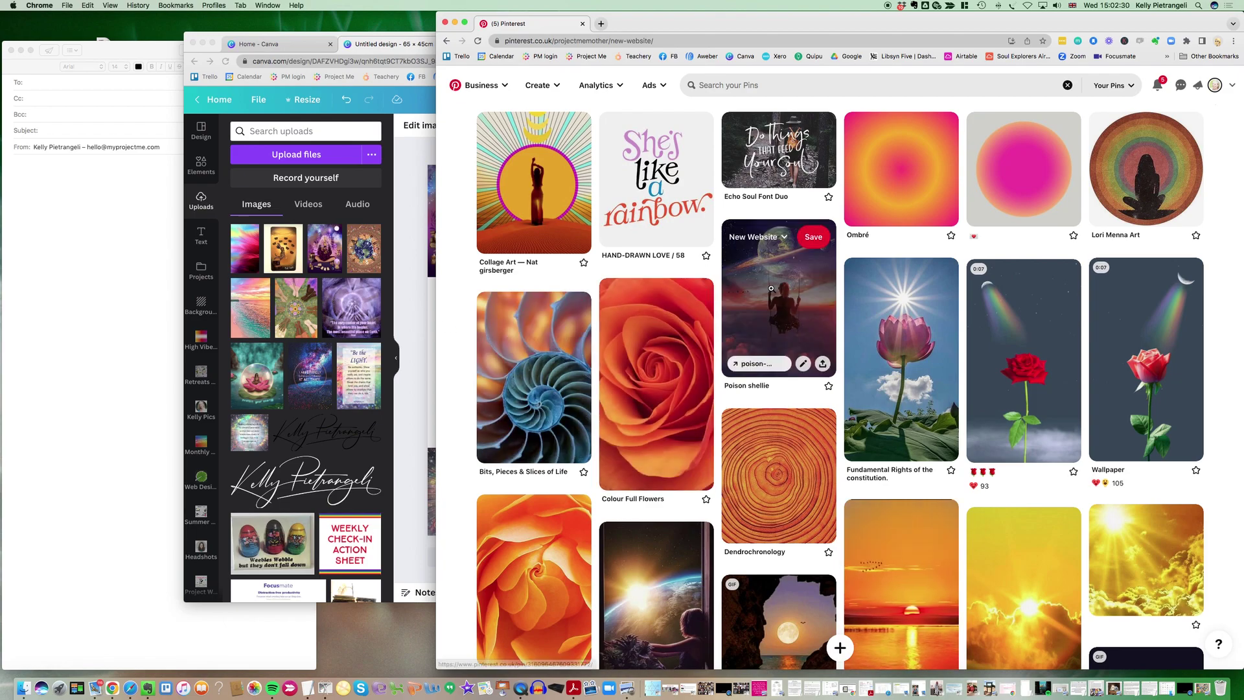
- Bring the blank email draft forward, open the Poison shellie pin, and place its full-size image in the email body
{"action": "left_click", "coordinate": [162, 269]}
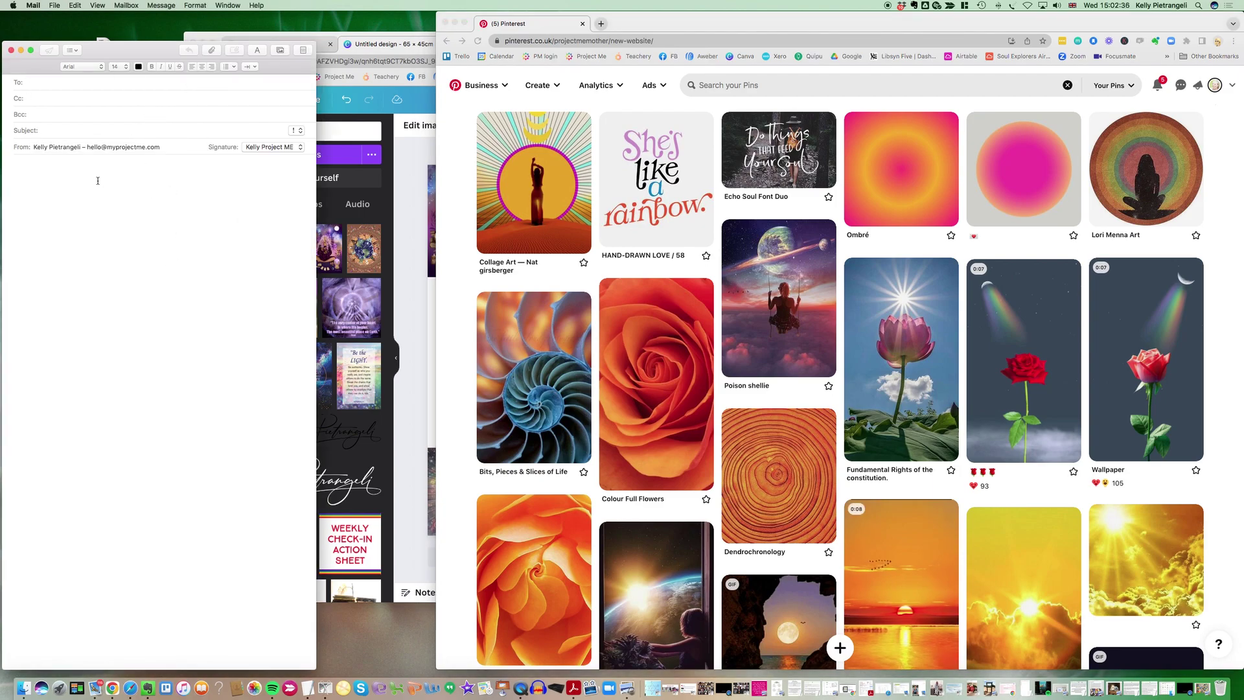
{"action": "left_click", "coordinate": [743, 262]}
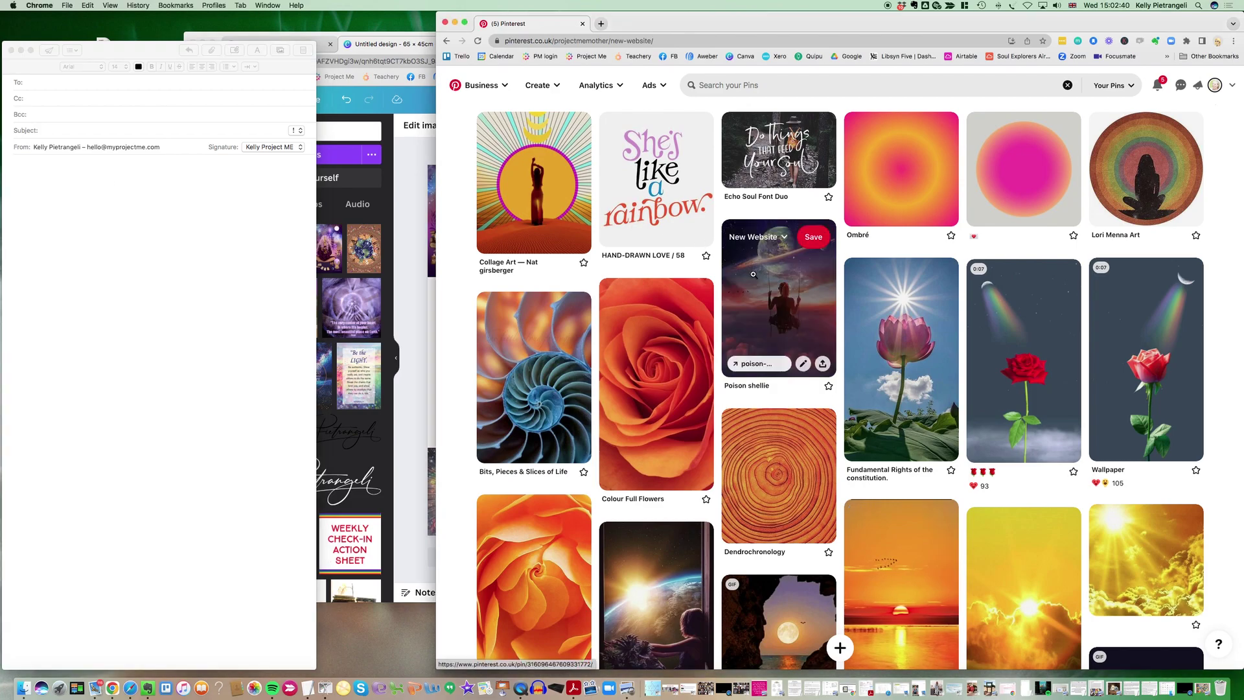
{"action": "mouse_move", "coordinate": [749, 281]}
{"action": "left_mouse_down"}
{"action": "mouse_move", "coordinate": [756, 304]}
{"action": "mouse_move", "coordinate": [754, 278]}
{"action": "left_mouse_up"}
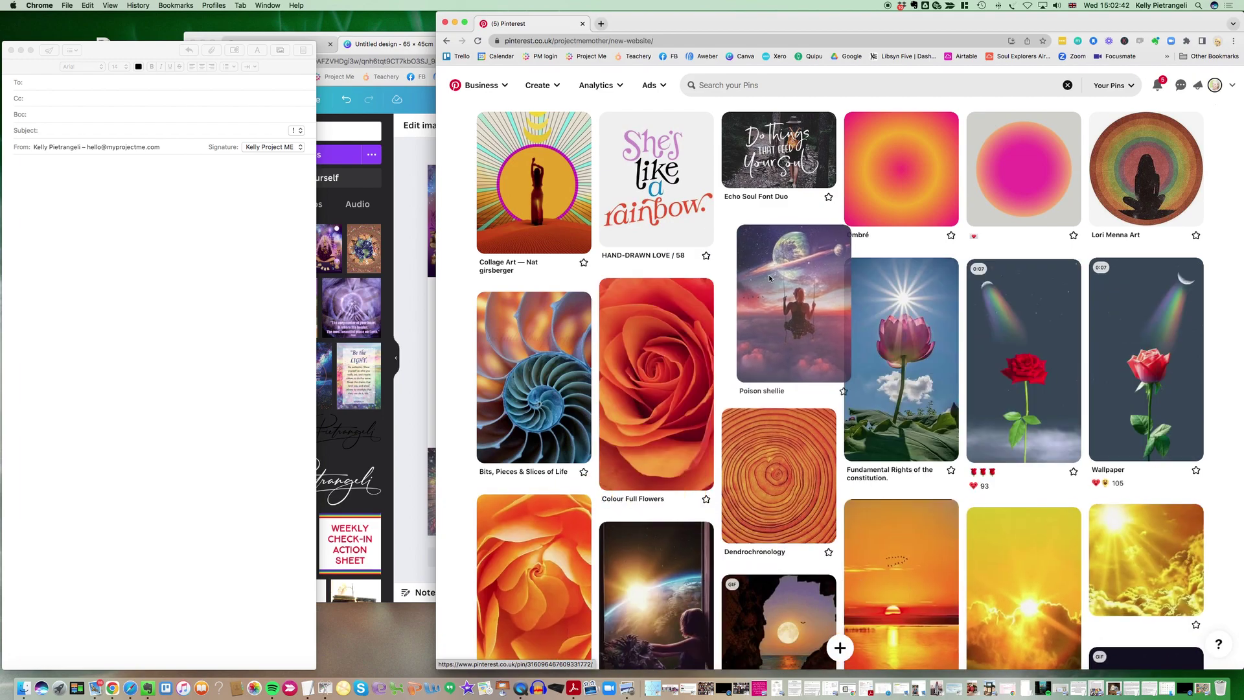
{"action": "left_click", "coordinate": [755, 277]}
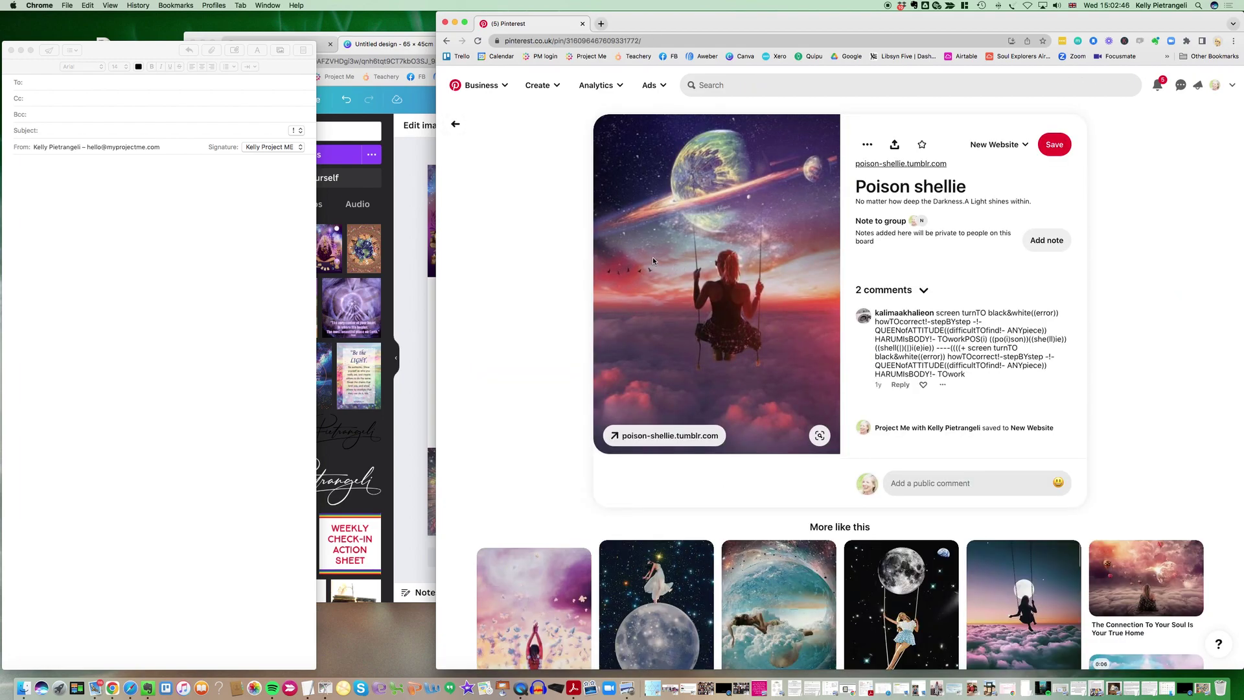
{"action": "left_click_drag", "start_coordinate": [655, 257], "coordinate": [233, 327]}
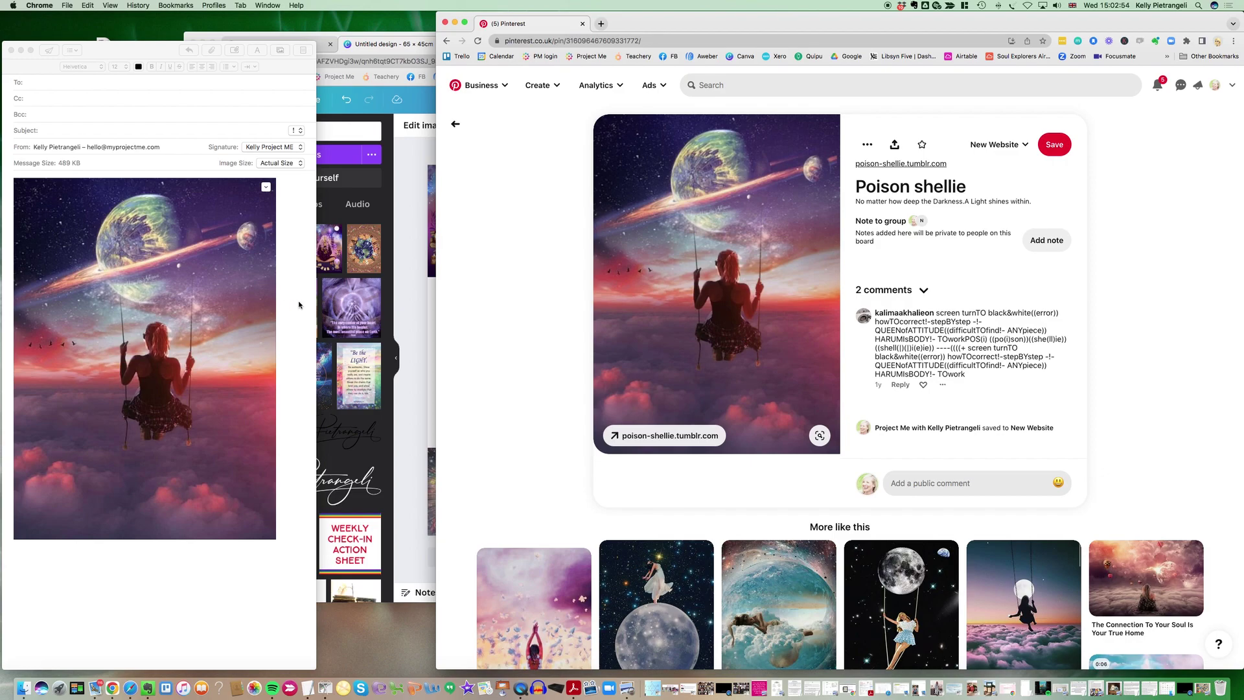
- Switch to Canva, upload the swing image from the email draft, and add it to the page
{"action": "left_click", "coordinate": [406, 274]}
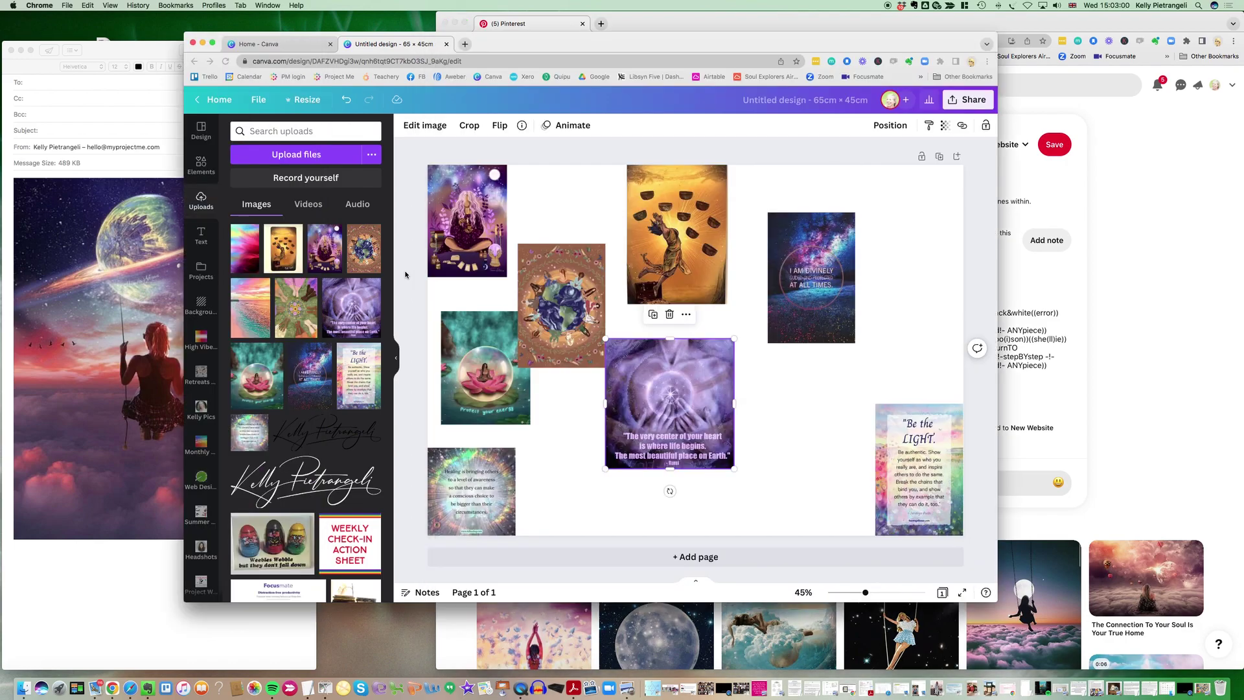
{"action": "left_click_drag", "start_coordinate": [492, 43], "coordinate": [596, 45]}
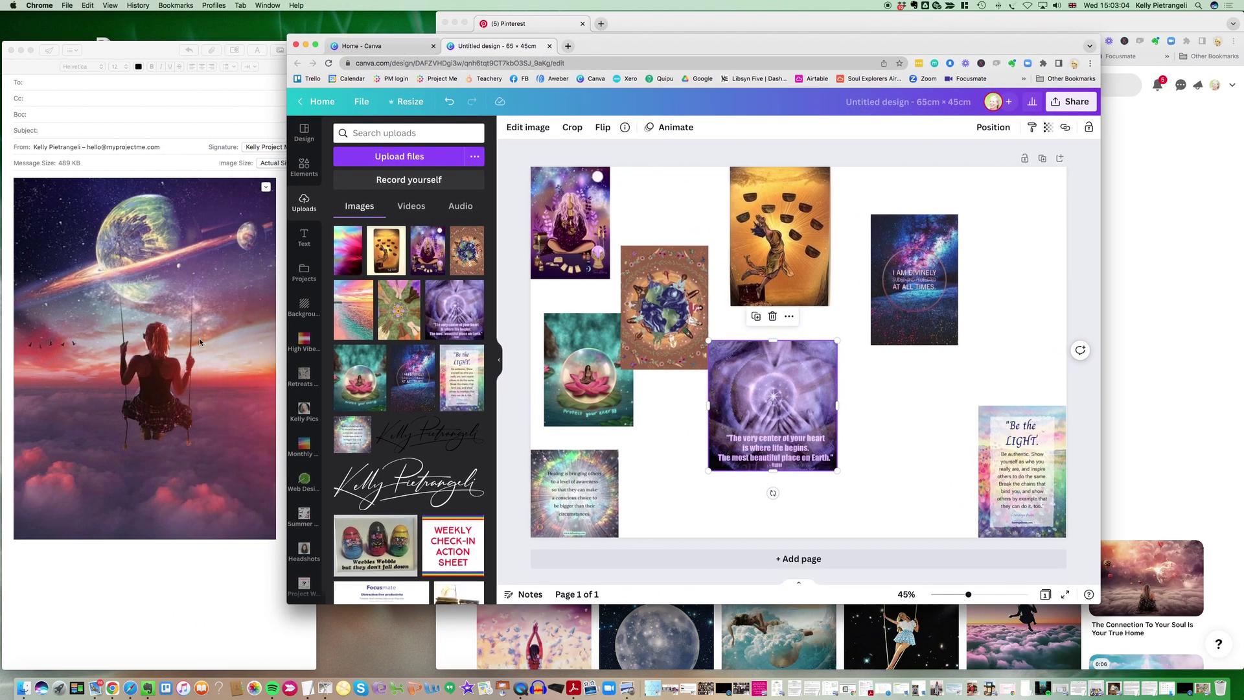
{"action": "left_click_drag", "start_coordinate": [158, 344], "coordinate": [798, 348]}
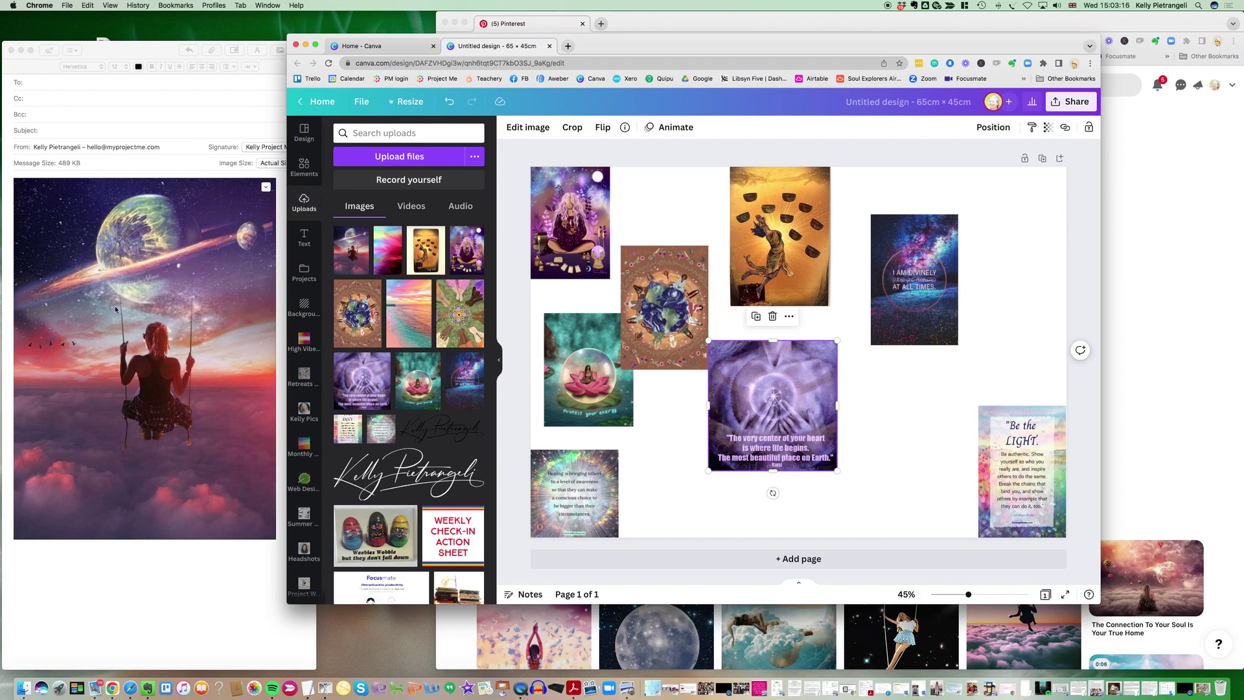
{"action": "left_click", "coordinate": [351, 250]}
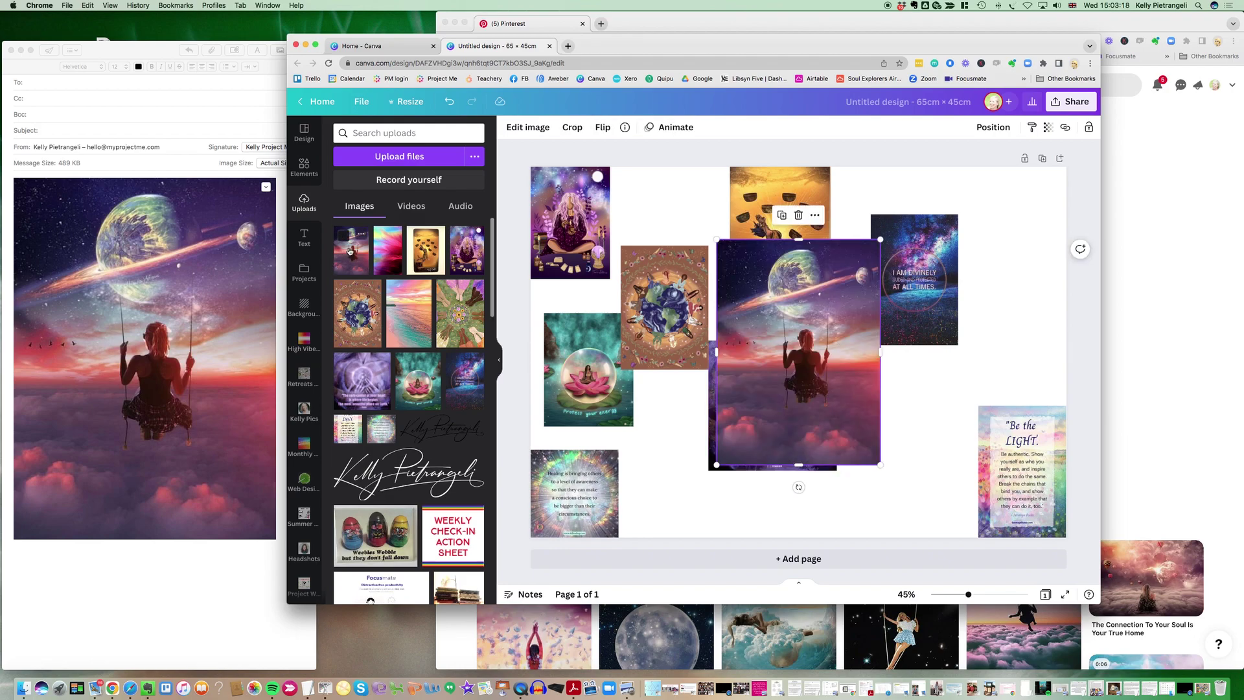
- Shrink the swing image and place it between the heart quote and the "Be the Light" image
{"action": "left_click_drag", "start_coordinate": [833, 294], "coordinate": [931, 366]}
{"action": "left_click_drag", "start_coordinate": [977, 313], "coordinate": [932, 396]}
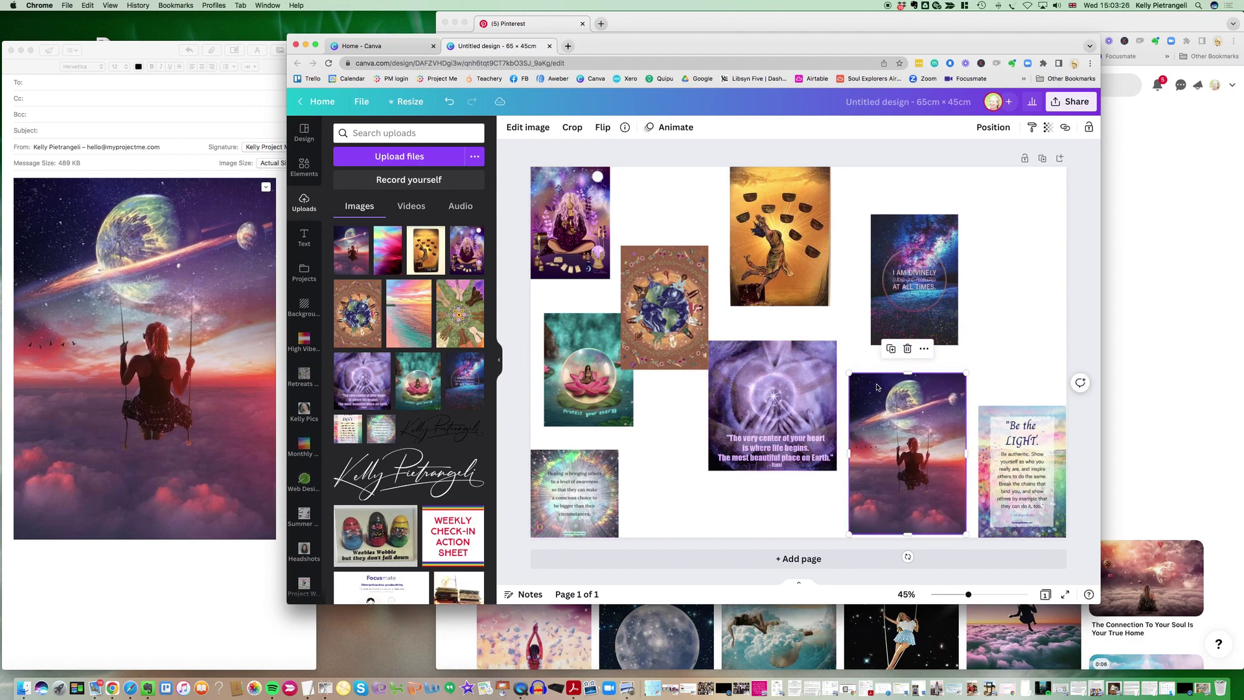
{"action": "left_click", "coordinate": [984, 334]}
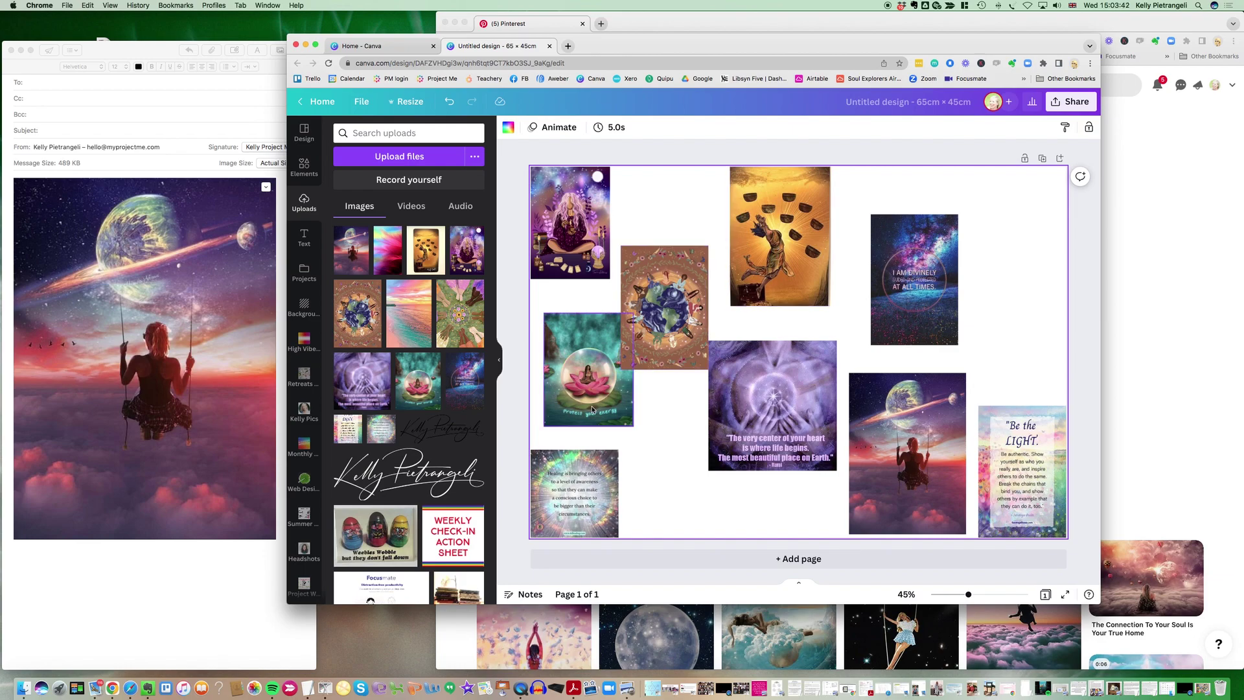
- Nudge the lotus globe image down and left, and extend the golden tarot card's lower crop to include its "9 of Cups" caption
{"action": "left_click_drag", "start_coordinate": [587, 392], "coordinate": [582, 400]}
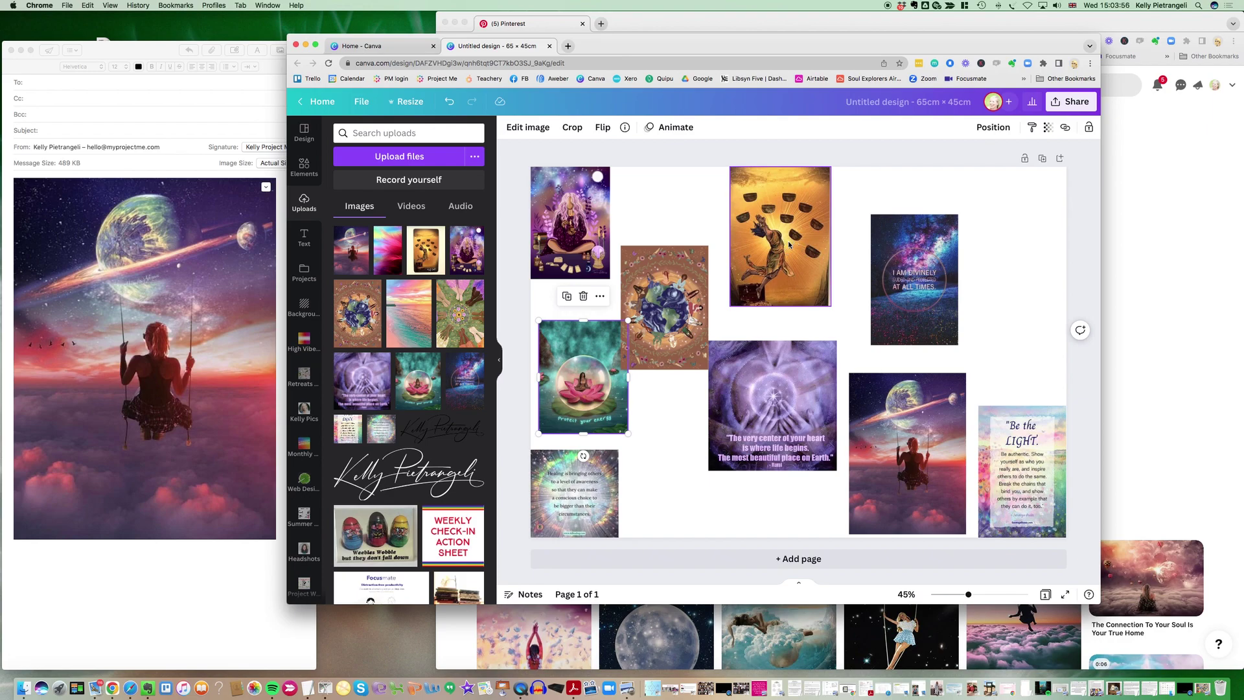
{"action": "left_click", "coordinate": [787, 272]}
{"action": "mouse_move", "coordinate": [780, 306]}
{"action": "left_mouse_down"}
{"action": "mouse_move", "coordinate": [782, 332]}
{"action": "mouse_move", "coordinate": [784, 302]}
{"action": "mouse_move", "coordinate": [784, 321]}
{"action": "left_mouse_up"}
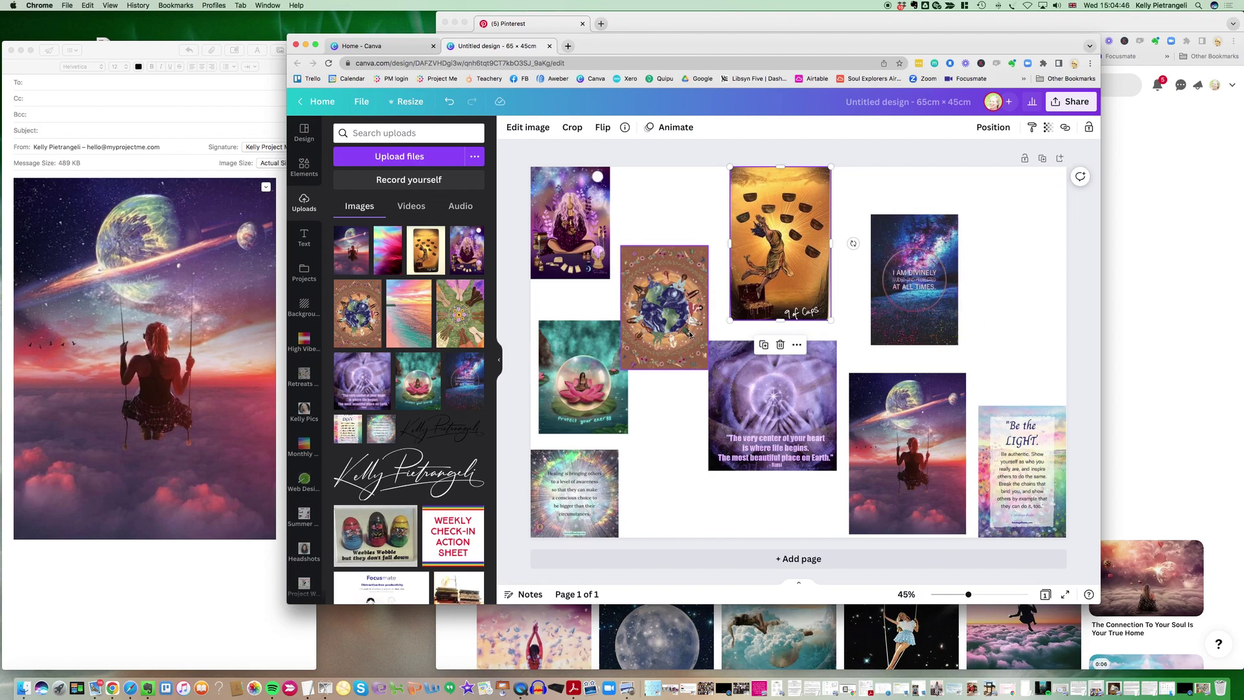
- Add the rainbow feather image from the uploads at the page's upper-left corner and enlarge it to about 28.7 by 36.4 cm
{"action": "left_click", "coordinate": [384, 254]}
{"action": "left_click_drag", "start_coordinate": [790, 340], "coordinate": [582, 251]}
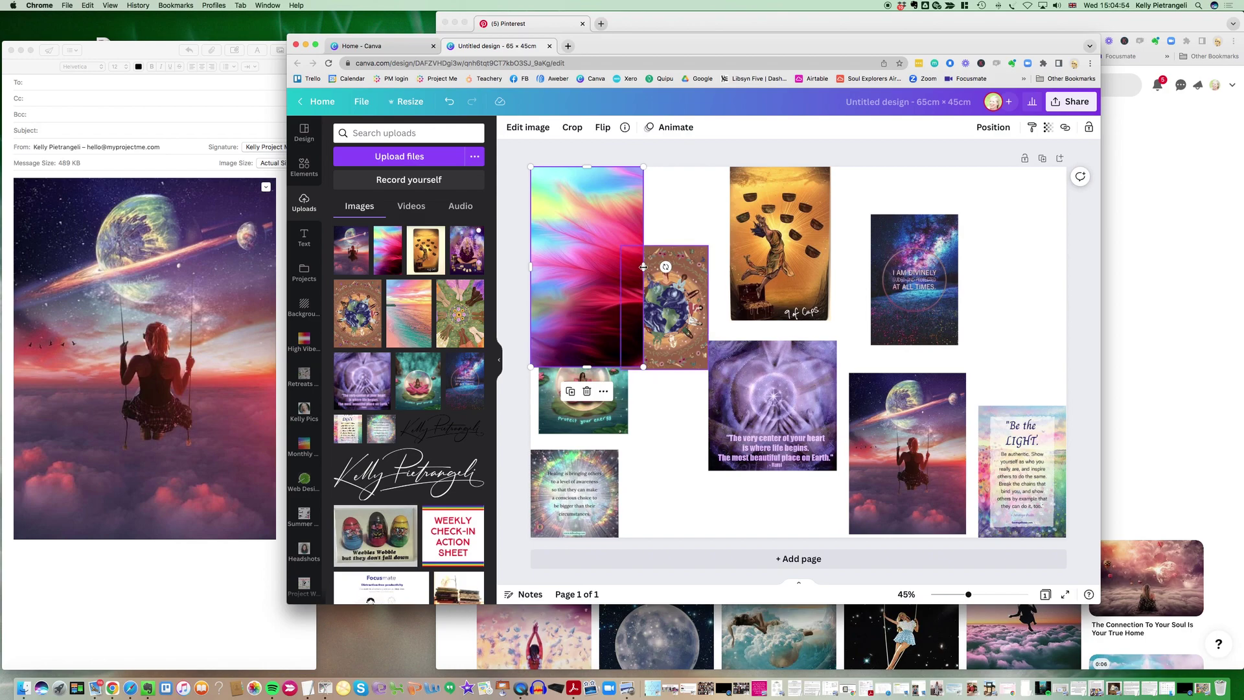
{"action": "left_click_drag", "start_coordinate": [643, 367], "coordinate": [707, 466]}
{"action": "left_click_drag", "start_coordinate": [705, 315], "coordinate": [766, 326]}
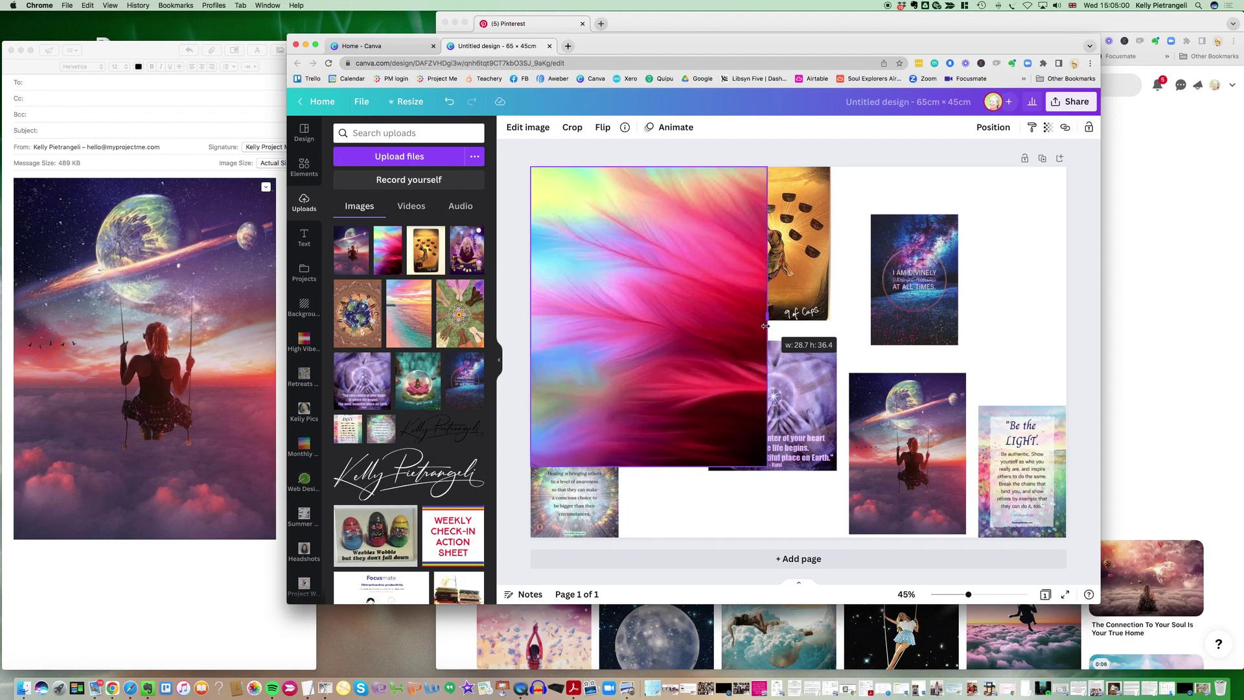
- Send the rainbow feather image behind all the other pictures
{"action": "left_click", "coordinate": [993, 127]}
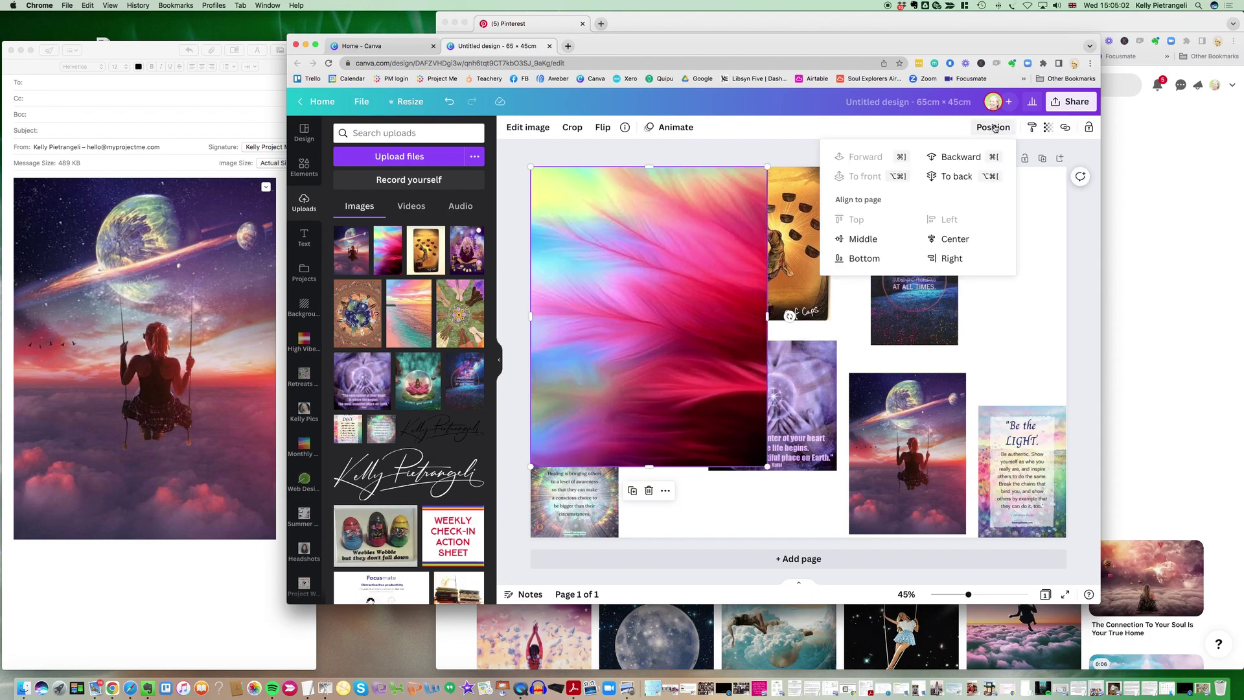
{"action": "left_click", "coordinate": [957, 177]}
{"action": "left_click", "coordinate": [785, 152]}
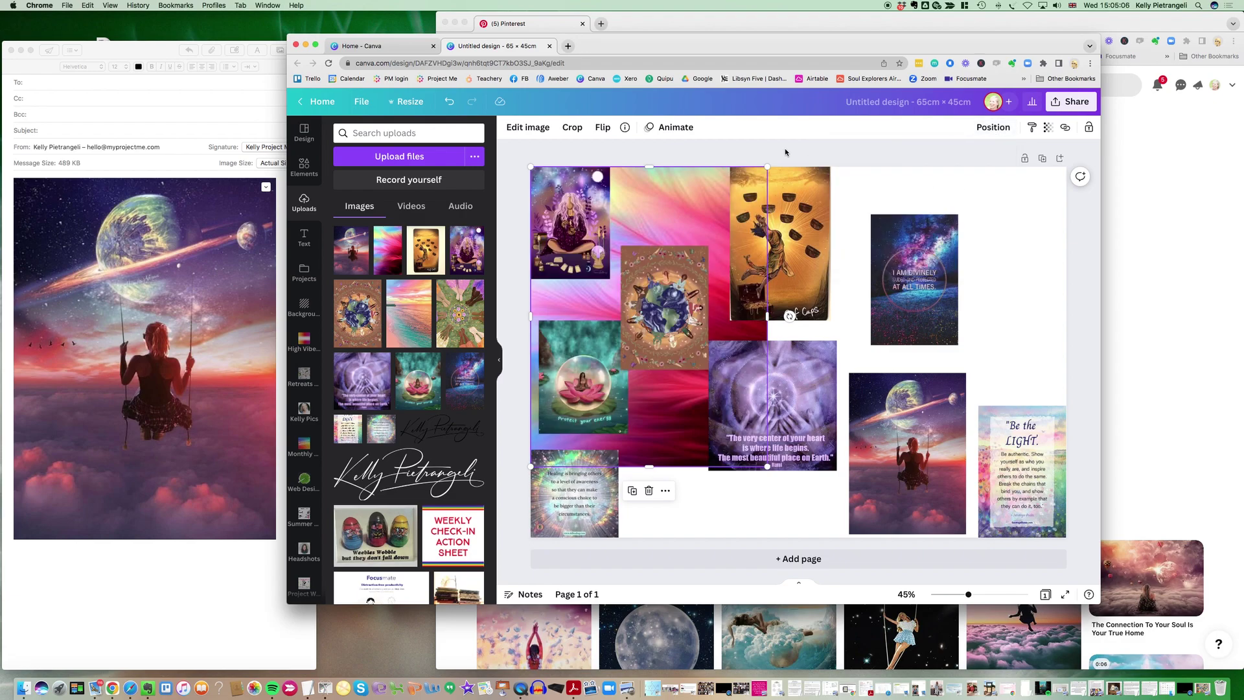
{"action": "left_click", "coordinate": [815, 134]}
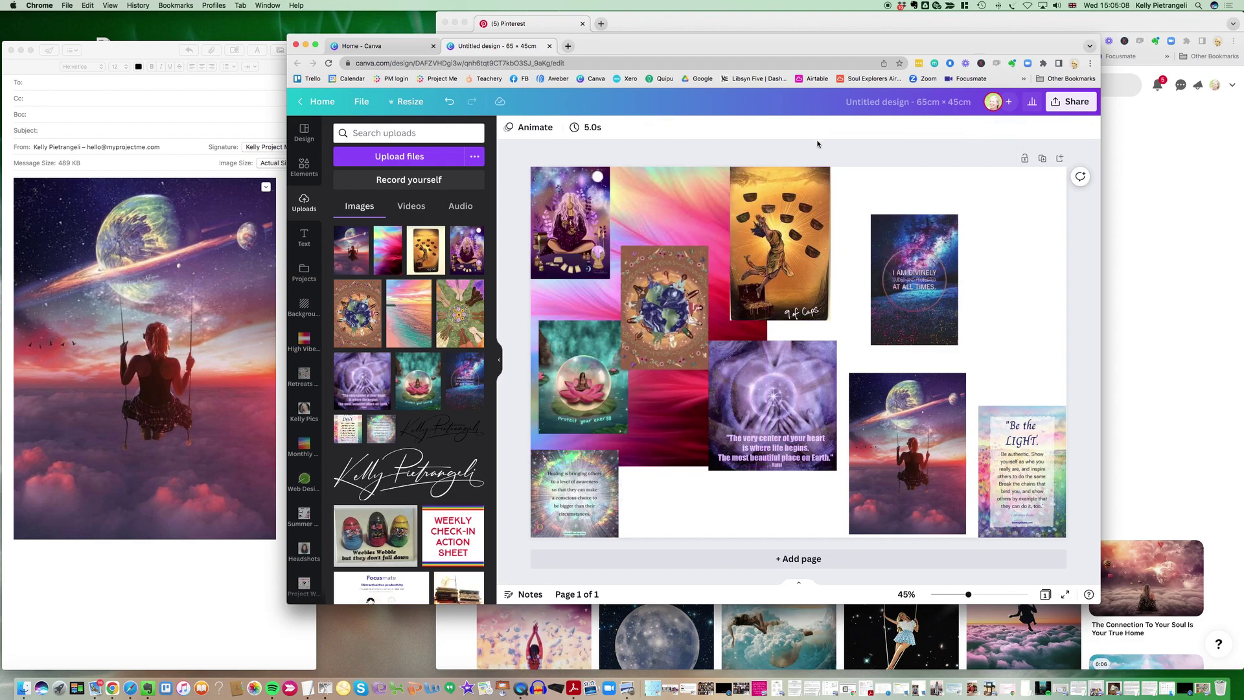
- Crop a thin strip off the left edge of the golden tarot card
{"action": "left_click", "coordinate": [768, 233]}
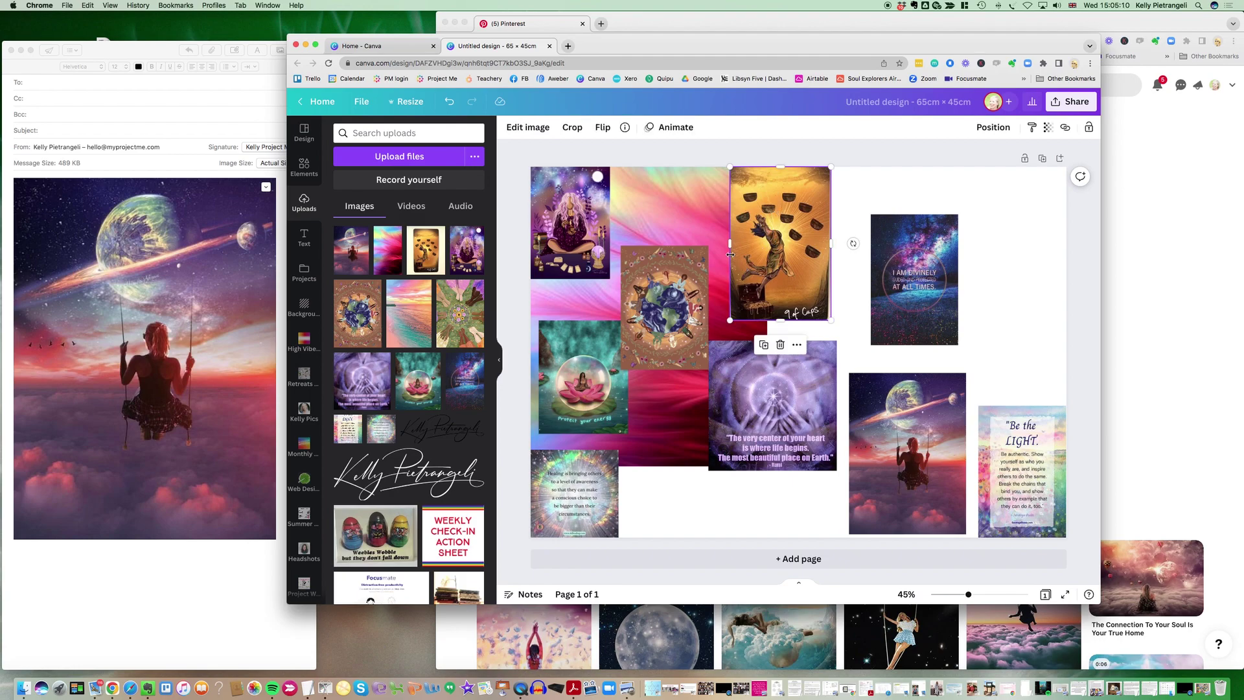
{"action": "left_click_drag", "start_coordinate": [728, 243], "coordinate": [733, 244]}
{"action": "left_click", "coordinate": [710, 150]}
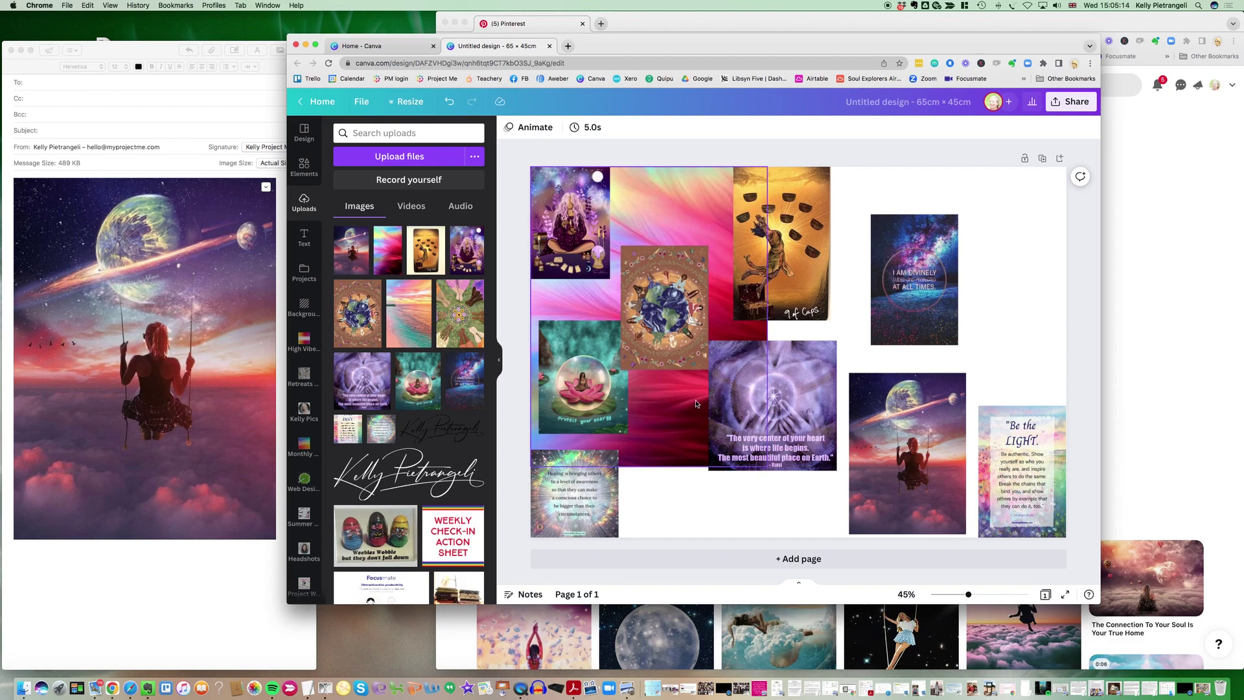
- Stretch the rainbow feather image to cover the whole page as the background
{"action": "left_click", "coordinate": [745, 330]}
{"action": "left_click_drag", "start_coordinate": [767, 466], "coordinate": [831, 531]}
{"action": "left_click_drag", "start_coordinate": [824, 351], "coordinate": [1067, 351]}
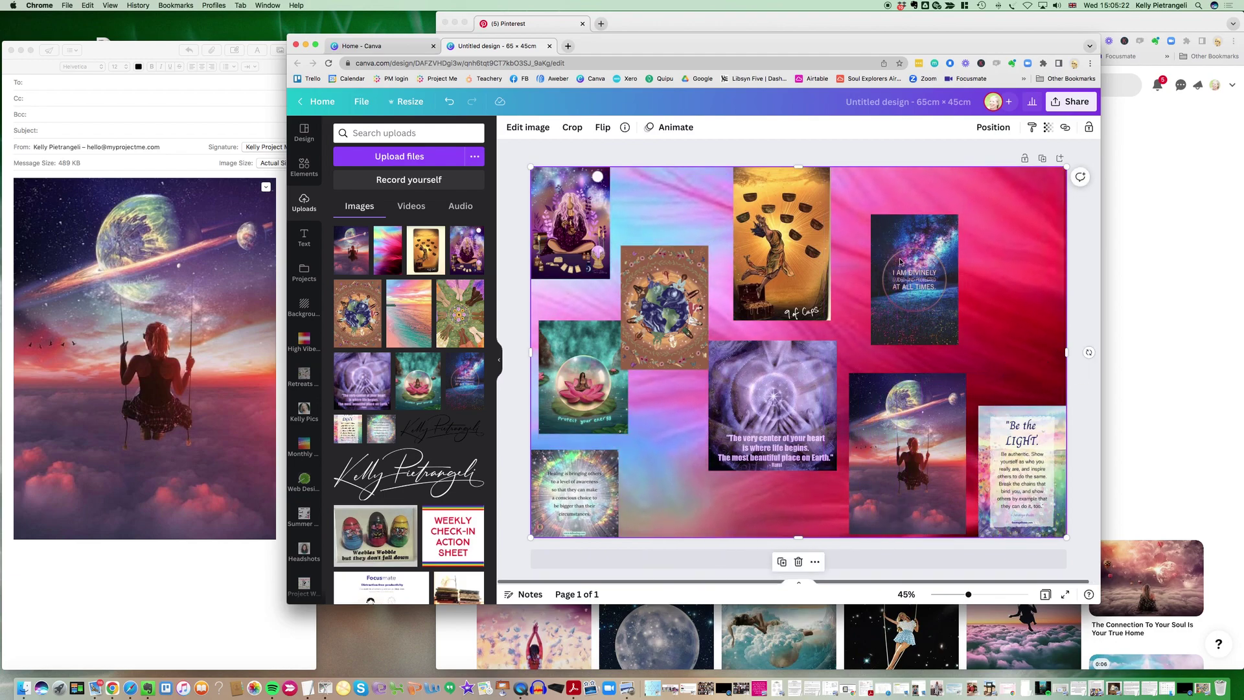
{"action": "left_click", "coordinate": [775, 153]}
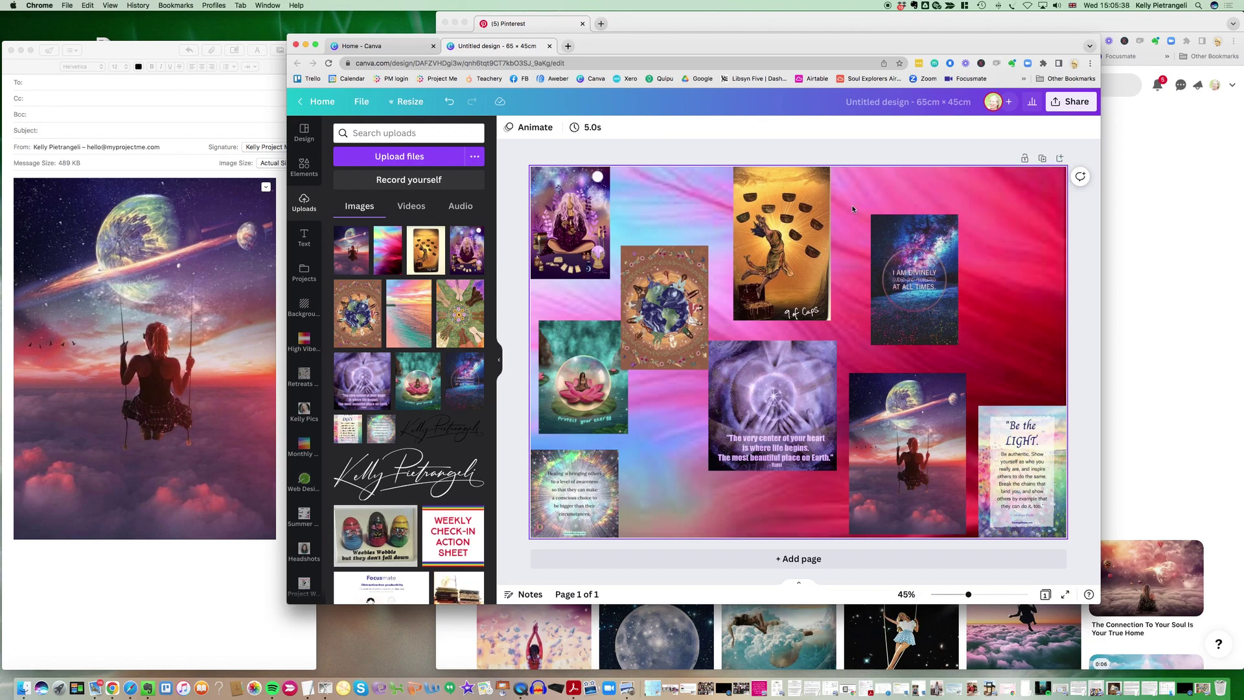
- Crop a thin strip off the right edge of the golden tarot card
{"action": "left_click", "coordinate": [763, 211]}
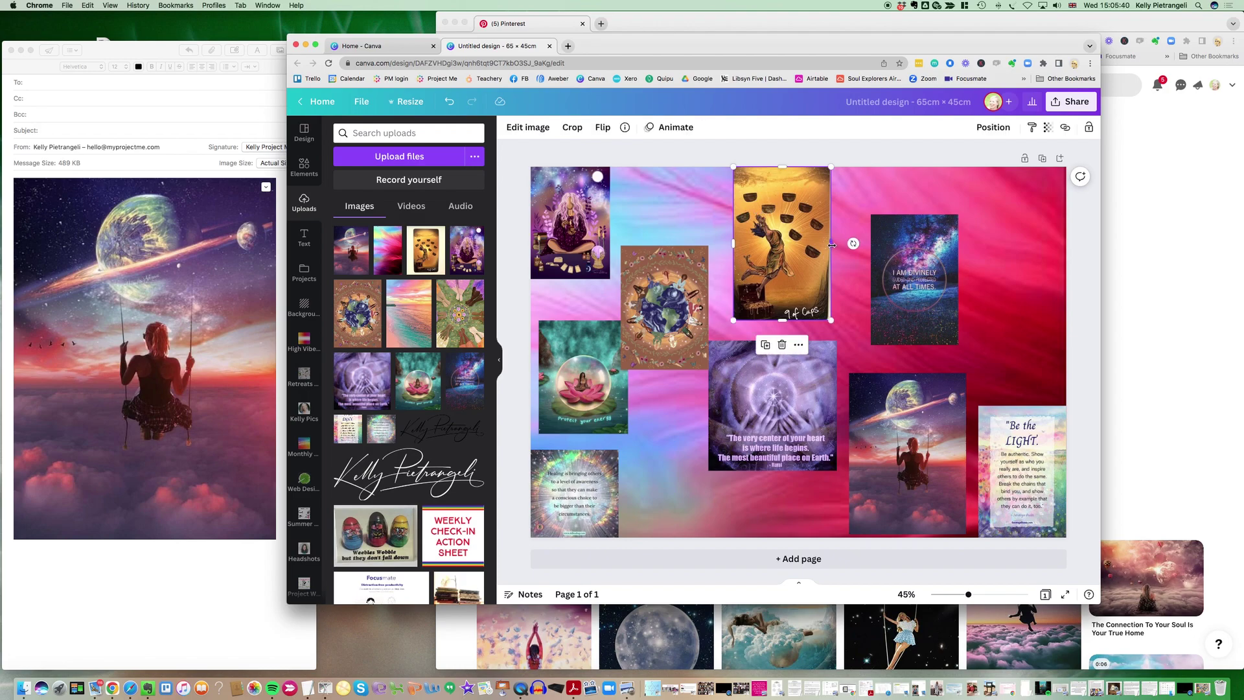
{"action": "left_click_drag", "start_coordinate": [830, 243], "coordinate": [826, 244]}
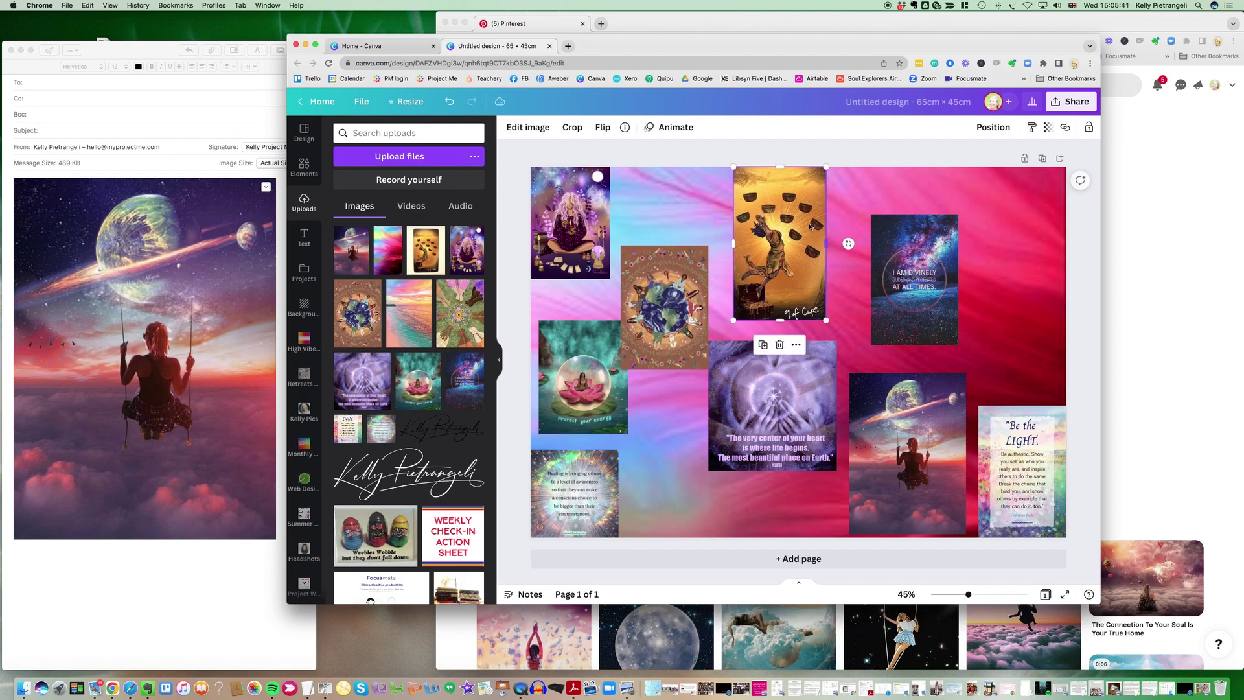
{"action": "left_click", "coordinate": [759, 156]}
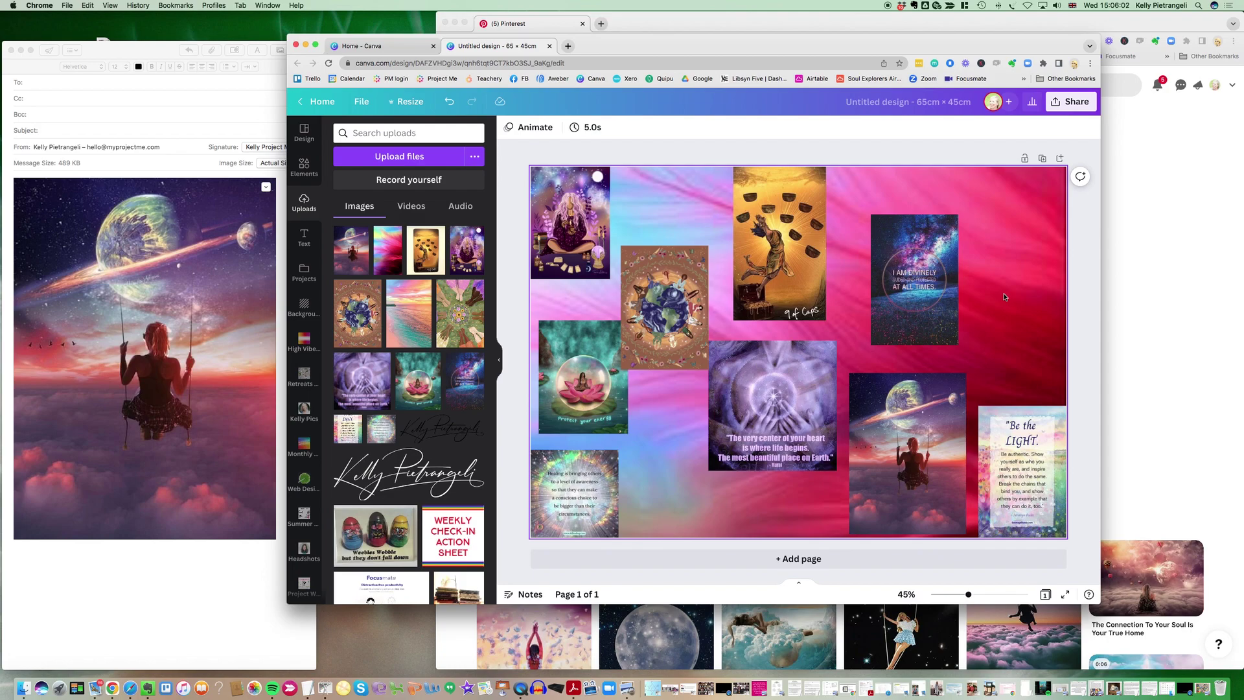
- Delete the rainbow feather background image from the page
{"action": "left_click", "coordinate": [768, 188]}
{"action": "key", "text": "Delete"}
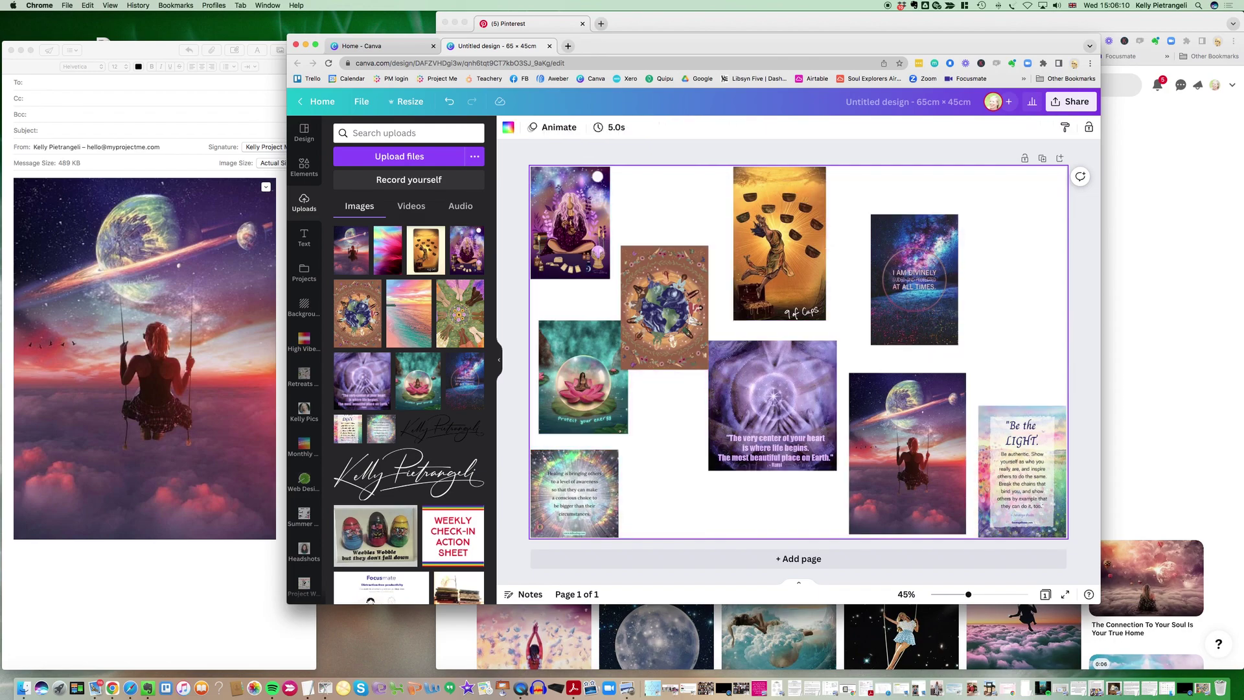
- Add the beach sunset image from the uploads at the page's upper-left corner and send it behind all the other pictures
{"action": "left_click", "coordinate": [403, 329]}
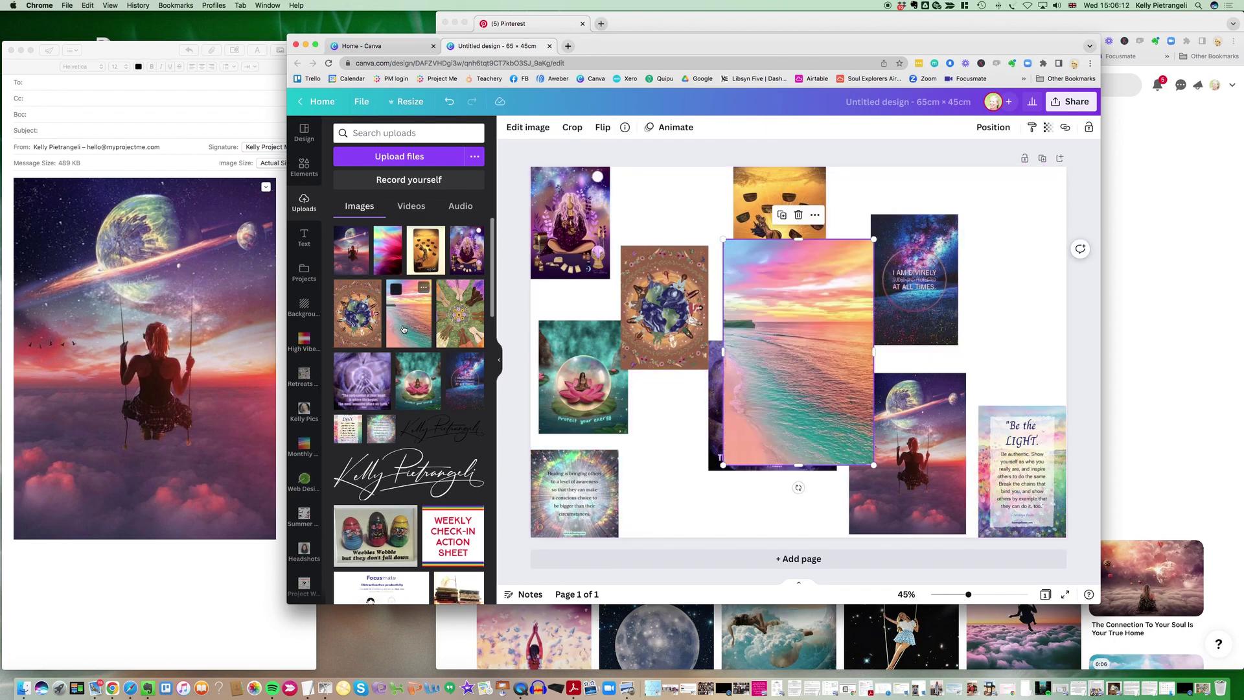
{"action": "left_click_drag", "start_coordinate": [790, 316], "coordinate": [597, 242]}
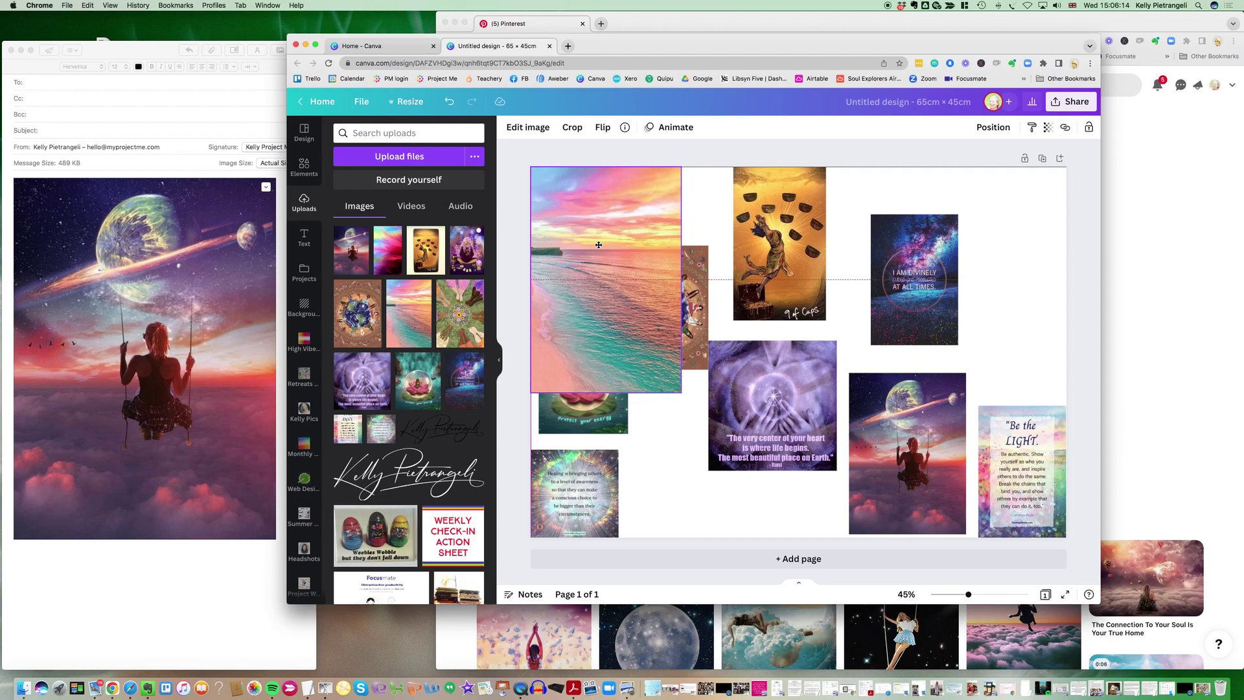
{"action": "left_click", "coordinate": [992, 128]}
{"action": "left_click", "coordinate": [957, 176]}
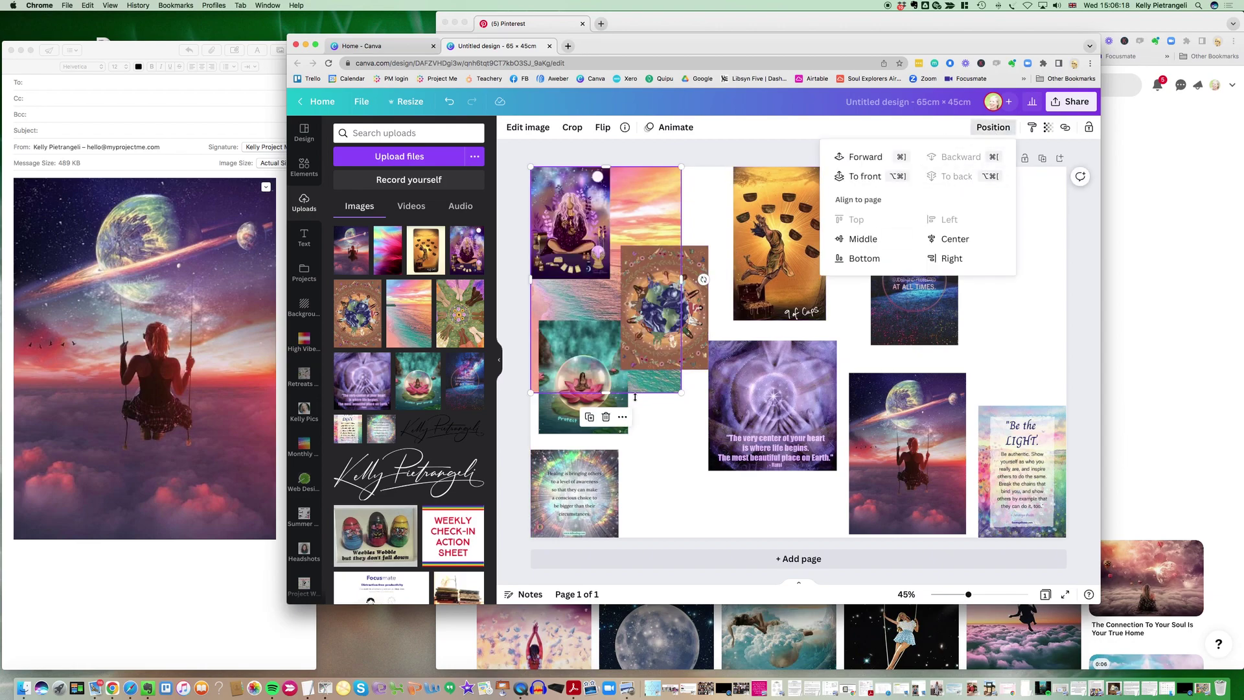
- Try the beach sunset image enlarged to the full page height behind all the pictures, and delete it from the page
{"action": "left_click_drag", "start_coordinate": [681, 393], "coordinate": [778, 537]}
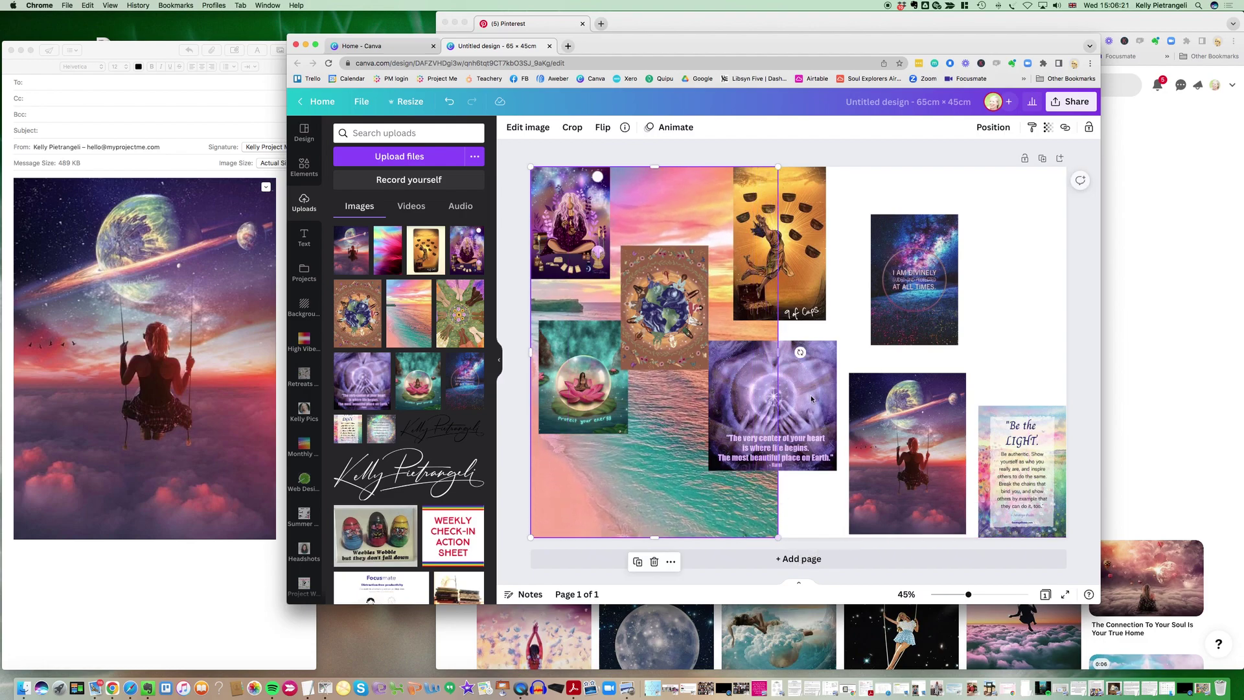
{"action": "left_click", "coordinate": [988, 128]}
{"action": "left_click", "coordinate": [959, 176]}
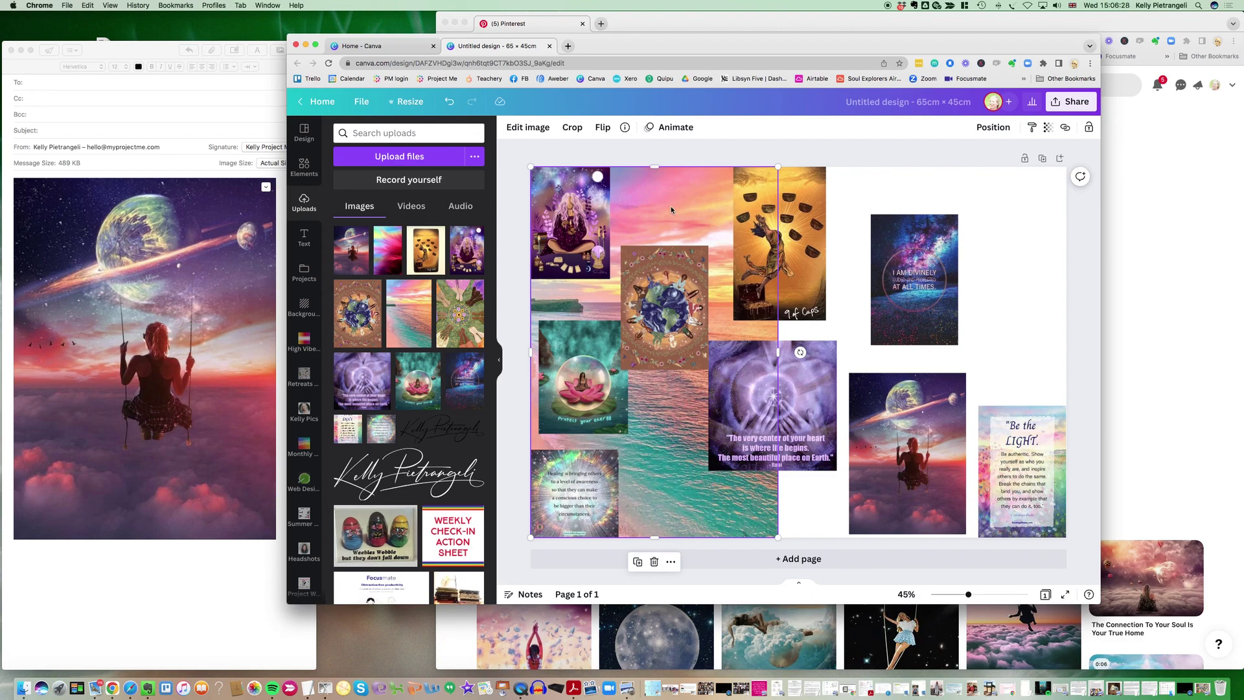
{"action": "key", "text": "Delete"}
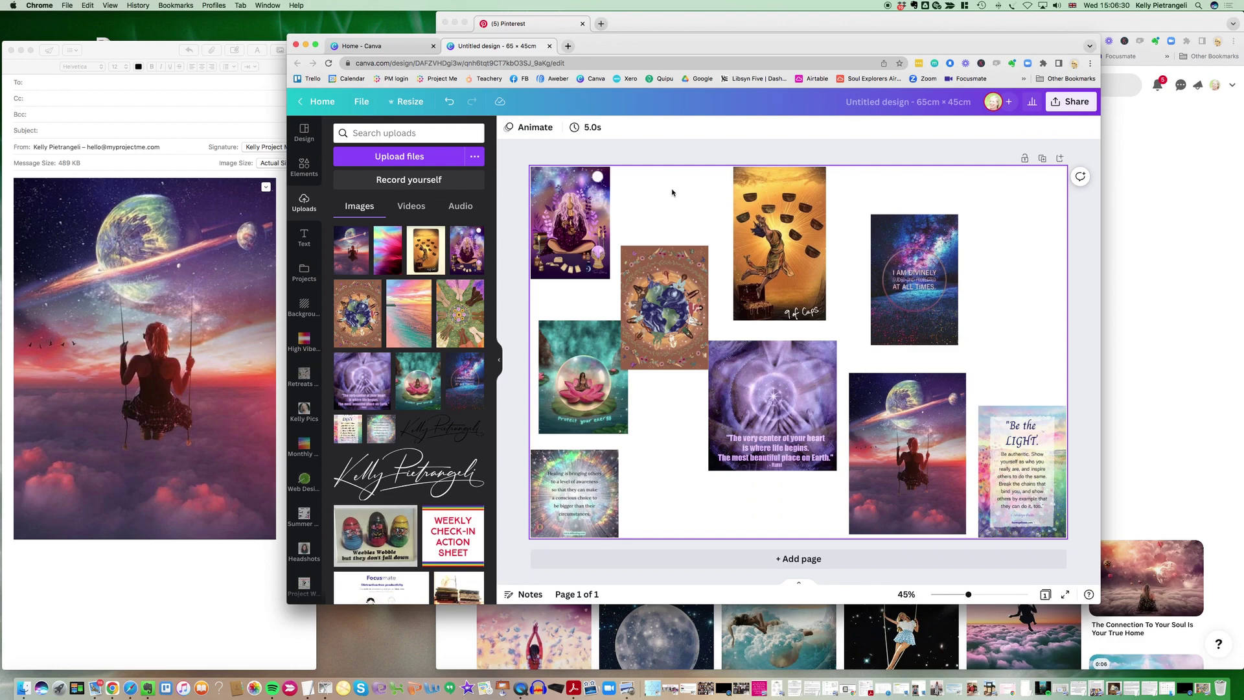
- Switch to the Mail draft and delete the planet swing picture from the message
{"action": "left_click", "coordinate": [99, 296]}
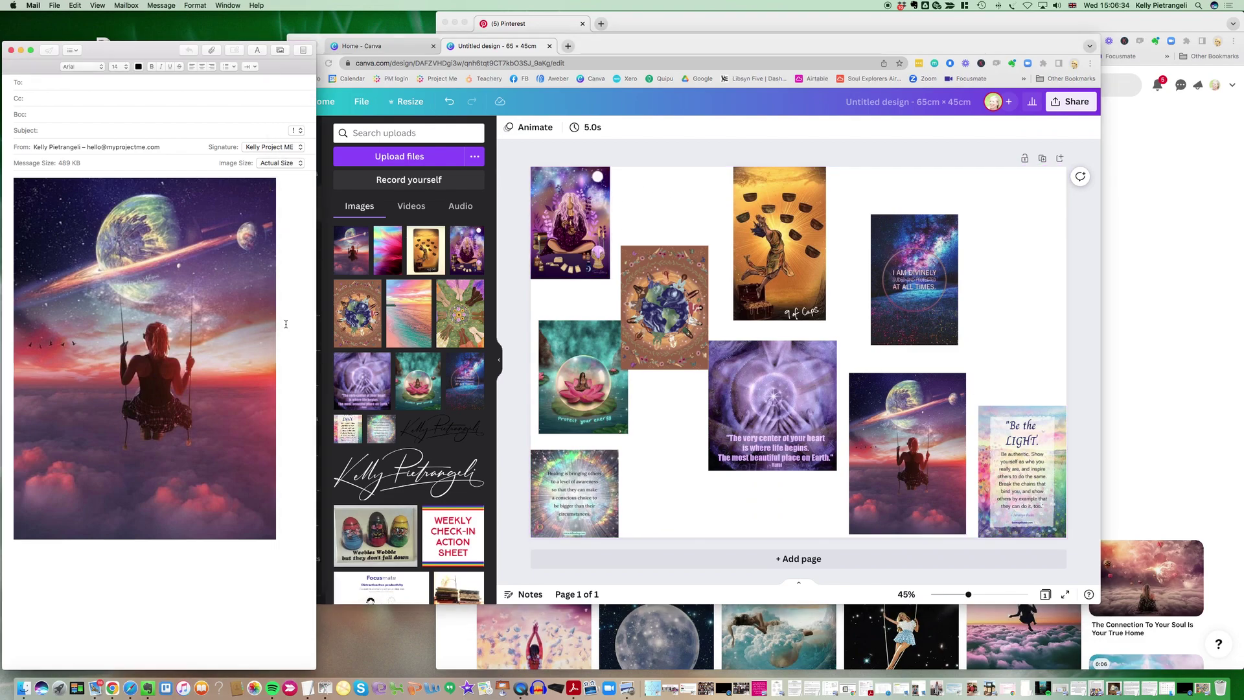
{"action": "key", "text": "BackSpace"}
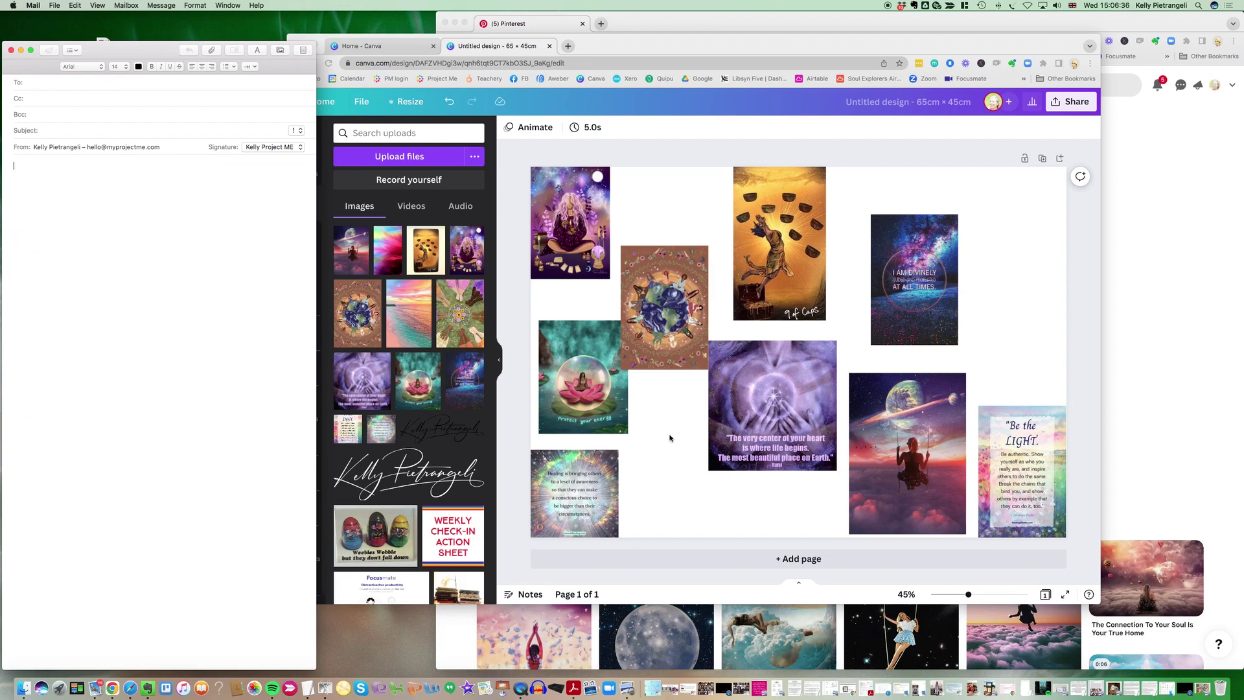
- Switch to Pinterest, move its window clear for browsing, and look through the pins similar to the planet swing picture
{"action": "left_click", "coordinate": [684, 620]}
{"action": "left_click_drag", "start_coordinate": [677, 22], "coordinate": [594, 21]}
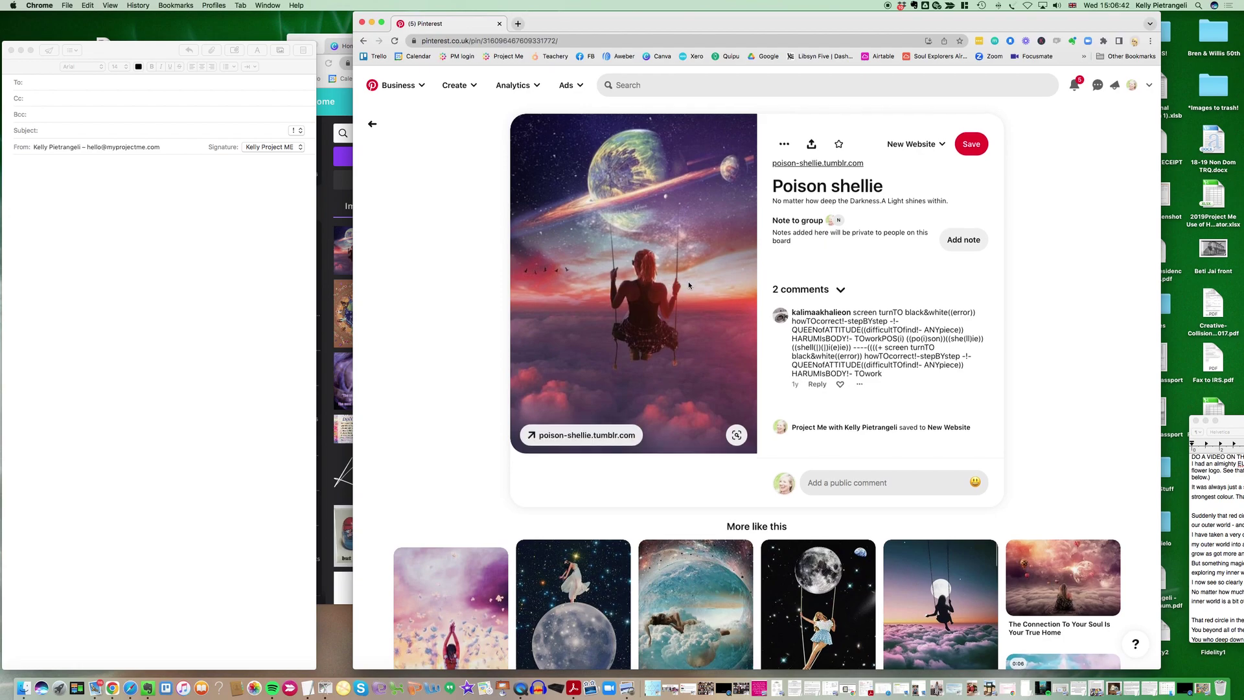
{"action": "scroll", "coordinate": [688, 283], "scroll_direction": "down", "scroll_amount": 3}
{"action": "scroll", "coordinate": [688, 285], "scroll_direction": "down", "scroll_amount": 4}
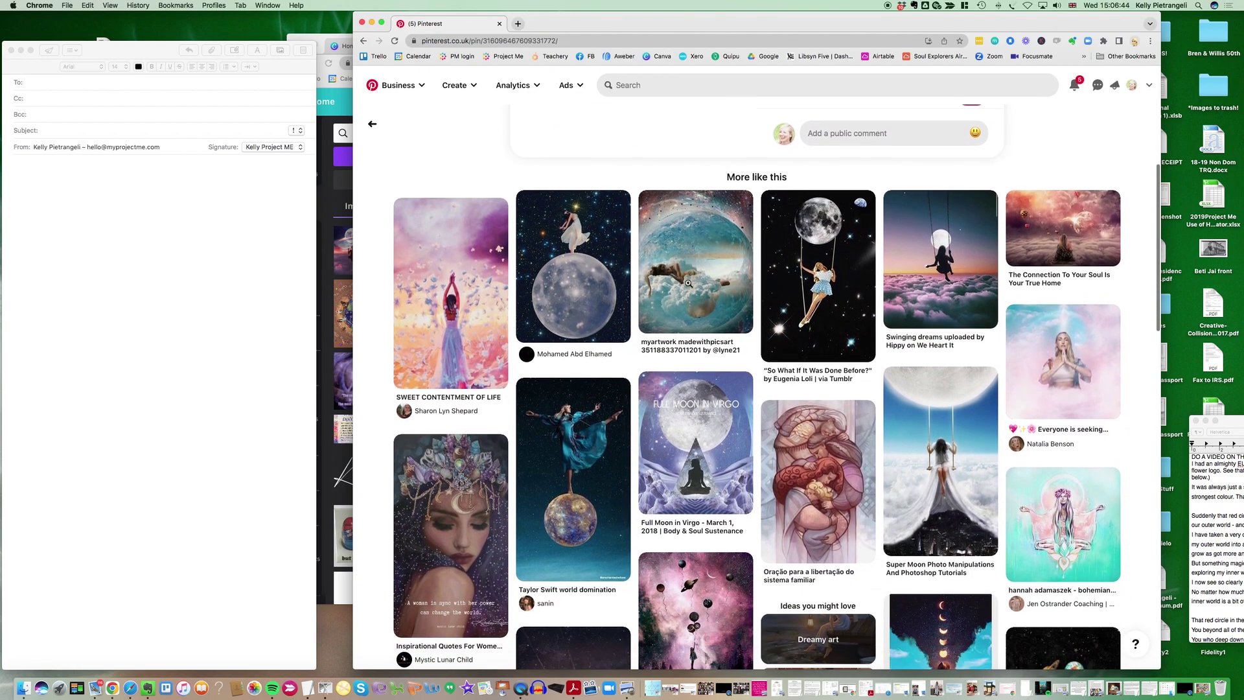
{"action": "scroll", "coordinate": [688, 283], "scroll_direction": "down", "scroll_amount": 2}
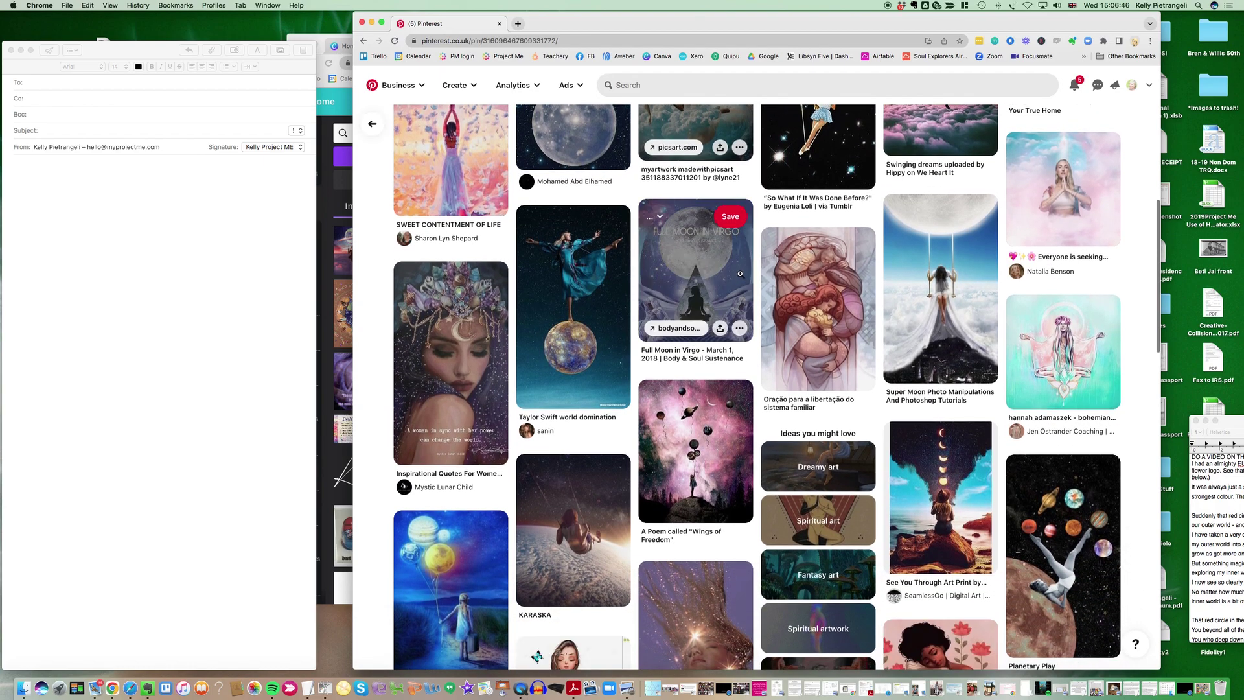
{"action": "scroll", "coordinate": [810, 324], "scroll_direction": "down", "scroll_amount": 2}
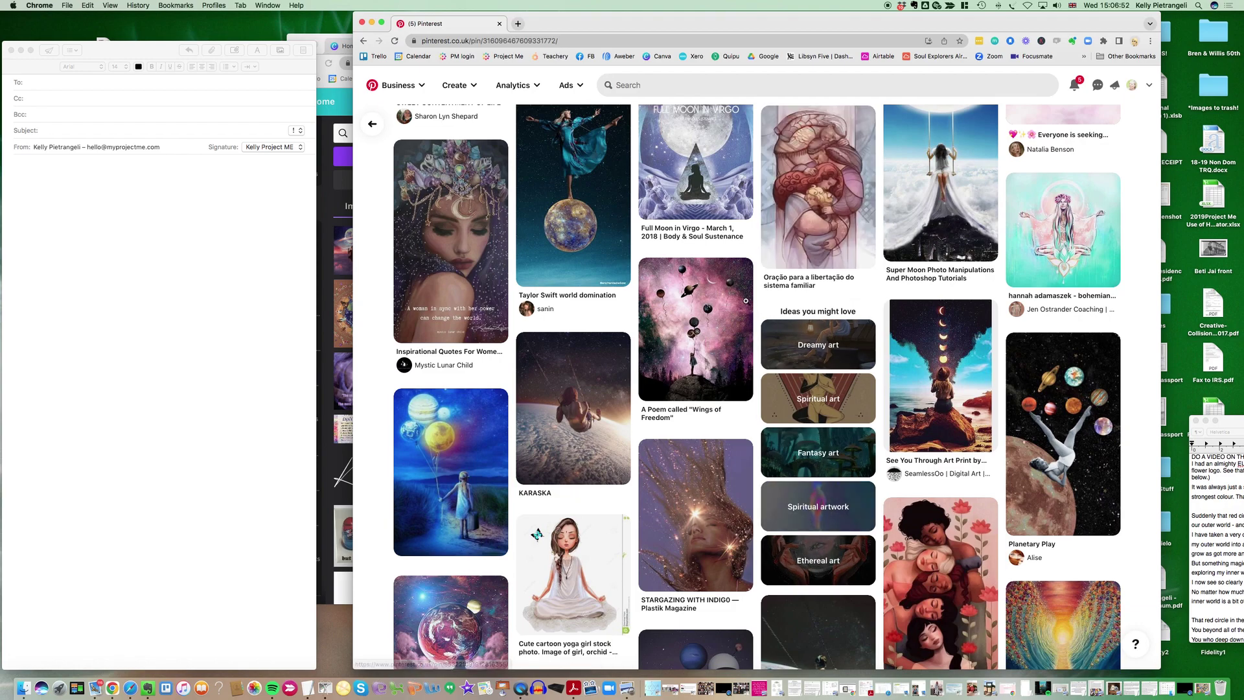
{"action": "scroll", "coordinate": [697, 285], "scroll_direction": "down", "scroll_amount": 2}
{"action": "scroll", "coordinate": [726, 291], "scroll_direction": "down", "scroll_amount": 5}
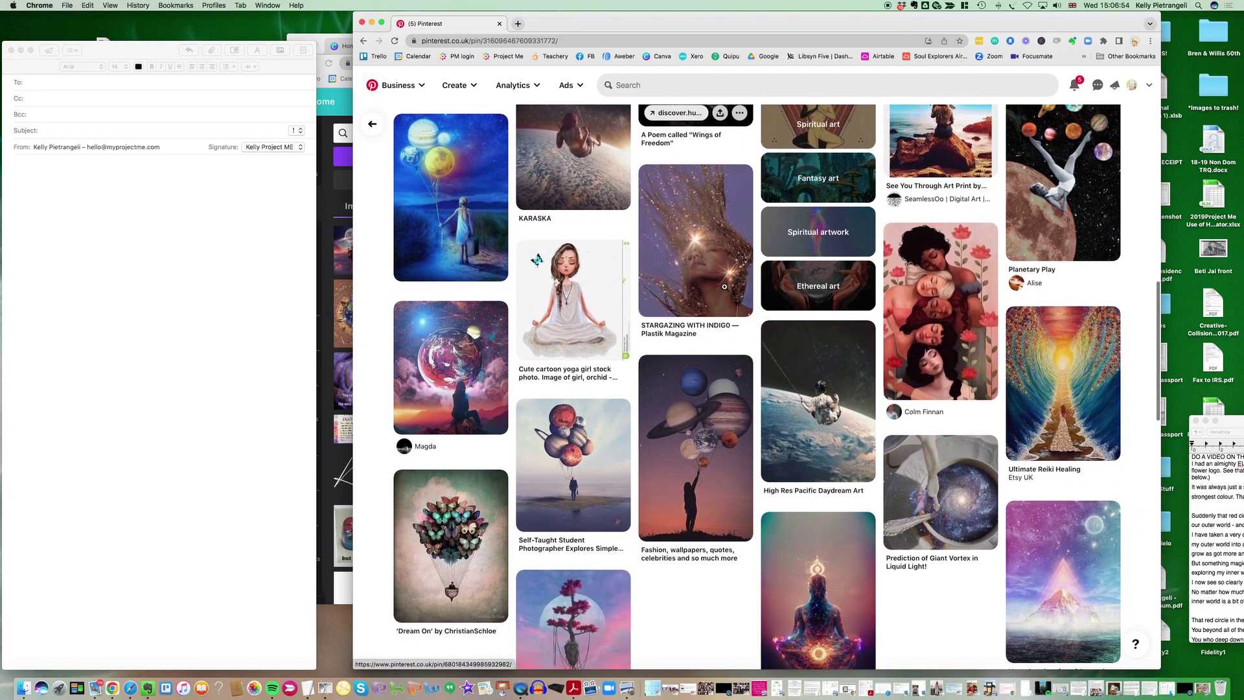
{"action": "scroll", "coordinate": [726, 291], "scroll_direction": "down", "scroll_amount": 7}
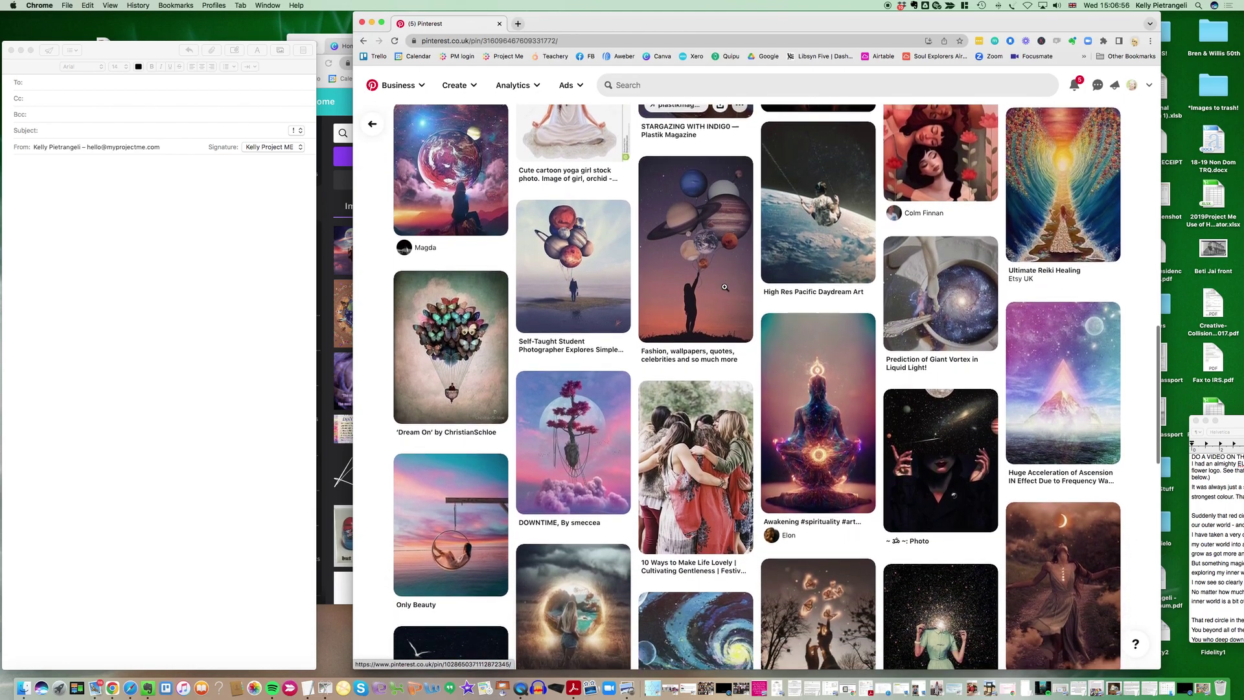
{"action": "scroll", "coordinate": [724, 287], "scroll_direction": "down", "scroll_amount": 4}
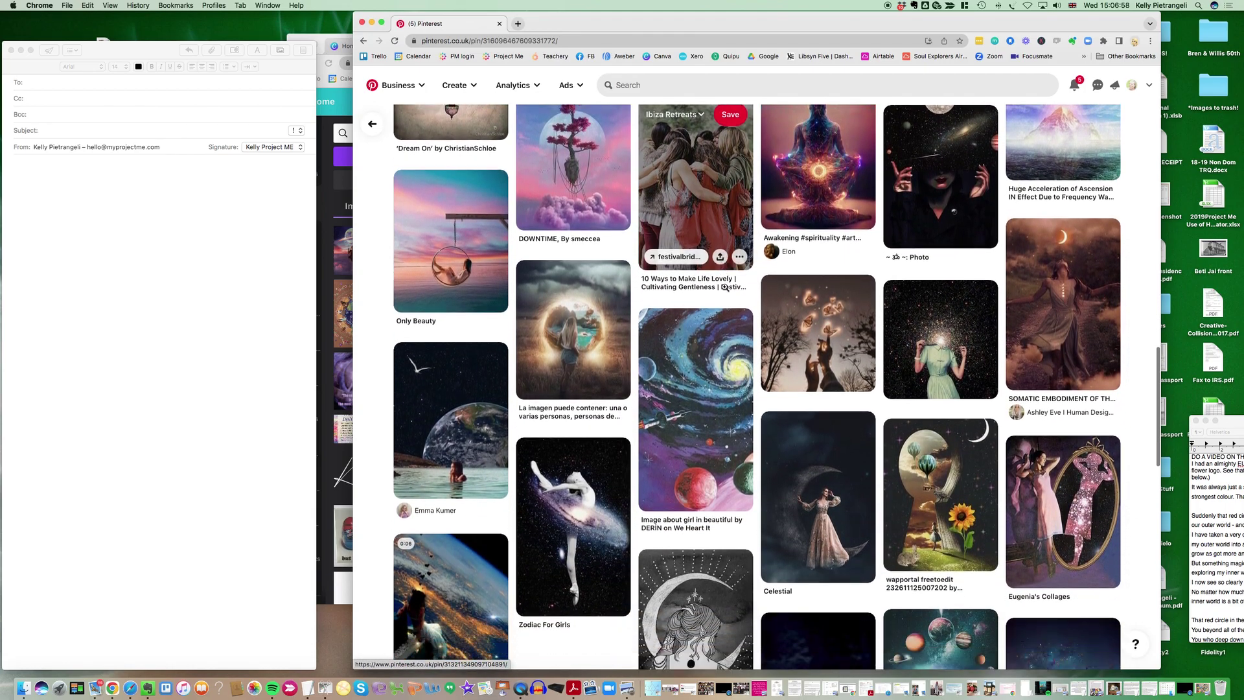
{"action": "scroll", "coordinate": [724, 286], "scroll_direction": "up", "scroll_amount": 20}
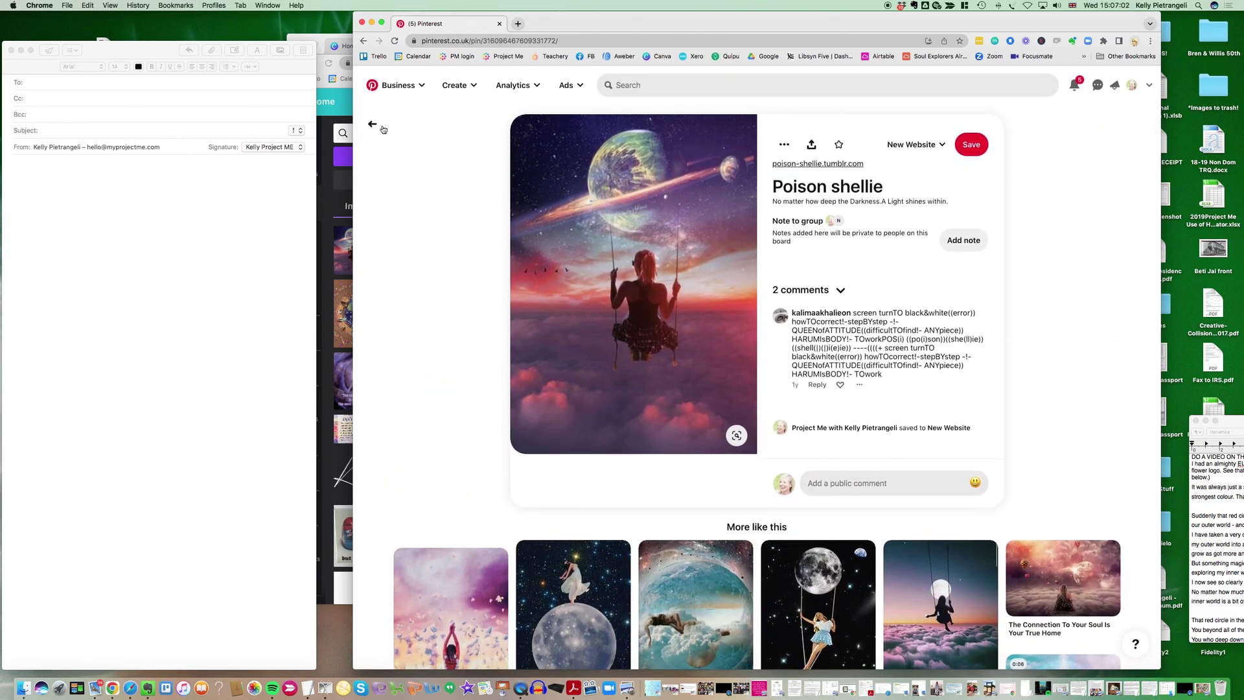
- Return to the New Website board and open the pin of the pink lotus under the sun
{"action": "left_click", "coordinate": [372, 126]}
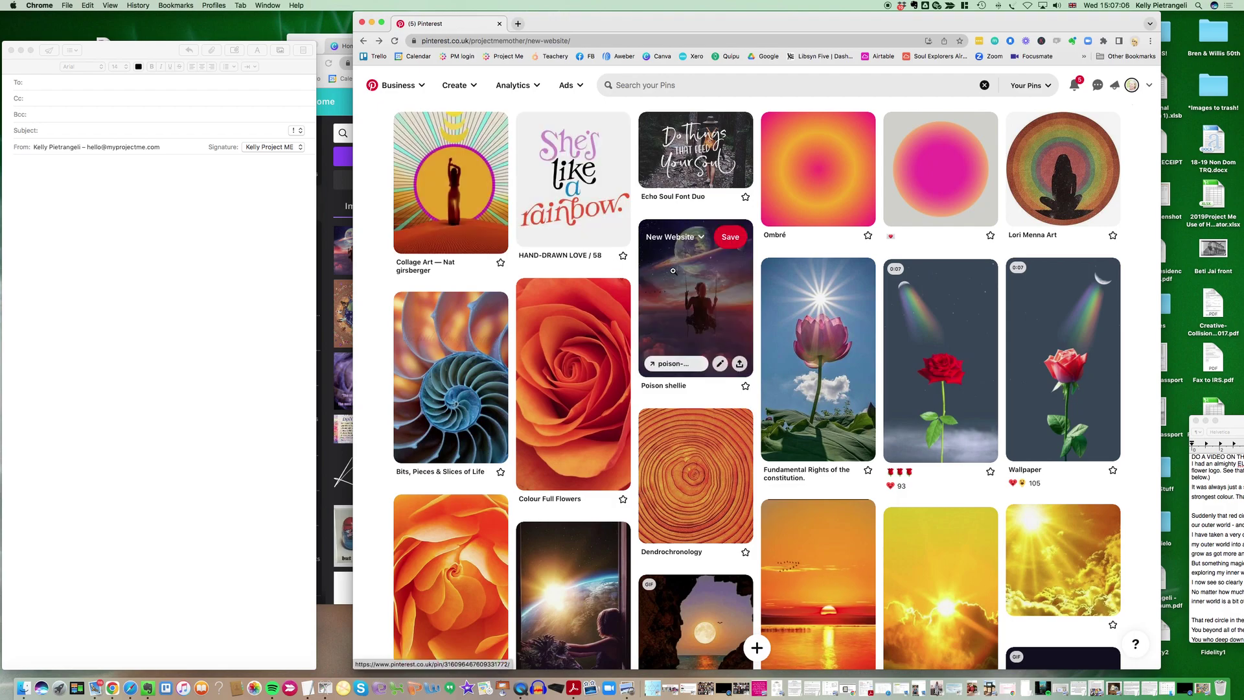
{"action": "scroll", "coordinate": [673, 271], "scroll_direction": "down", "scroll_amount": 3}
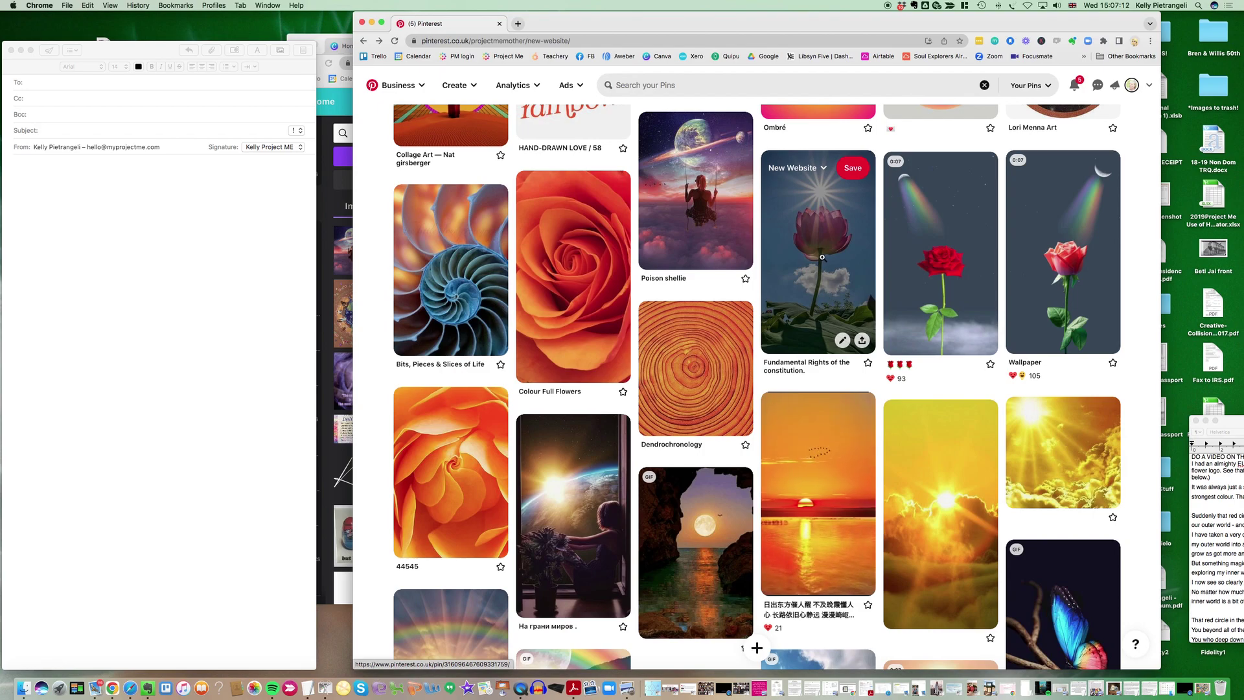
{"action": "left_click", "coordinate": [822, 257]}
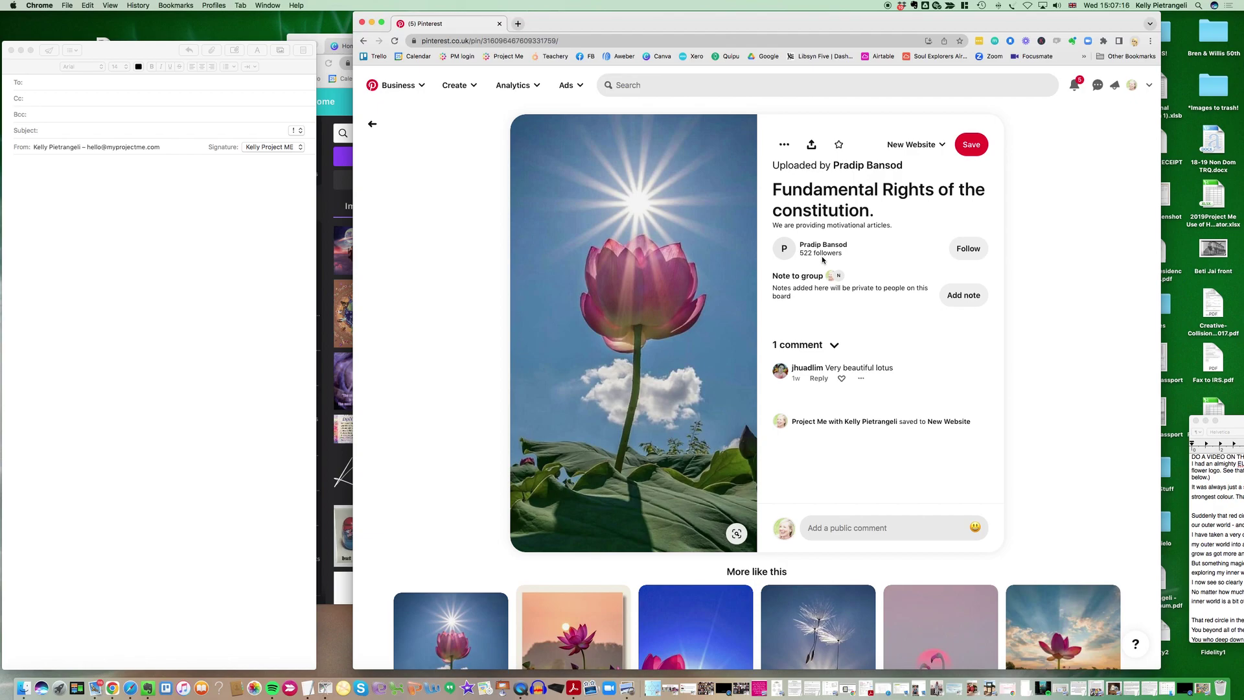
- Look through the pins related to the lotus picture and the suggested "Beautiful nature scenes" search
{"action": "scroll", "coordinate": [885, 272], "scroll_direction": "down", "scroll_amount": 5}
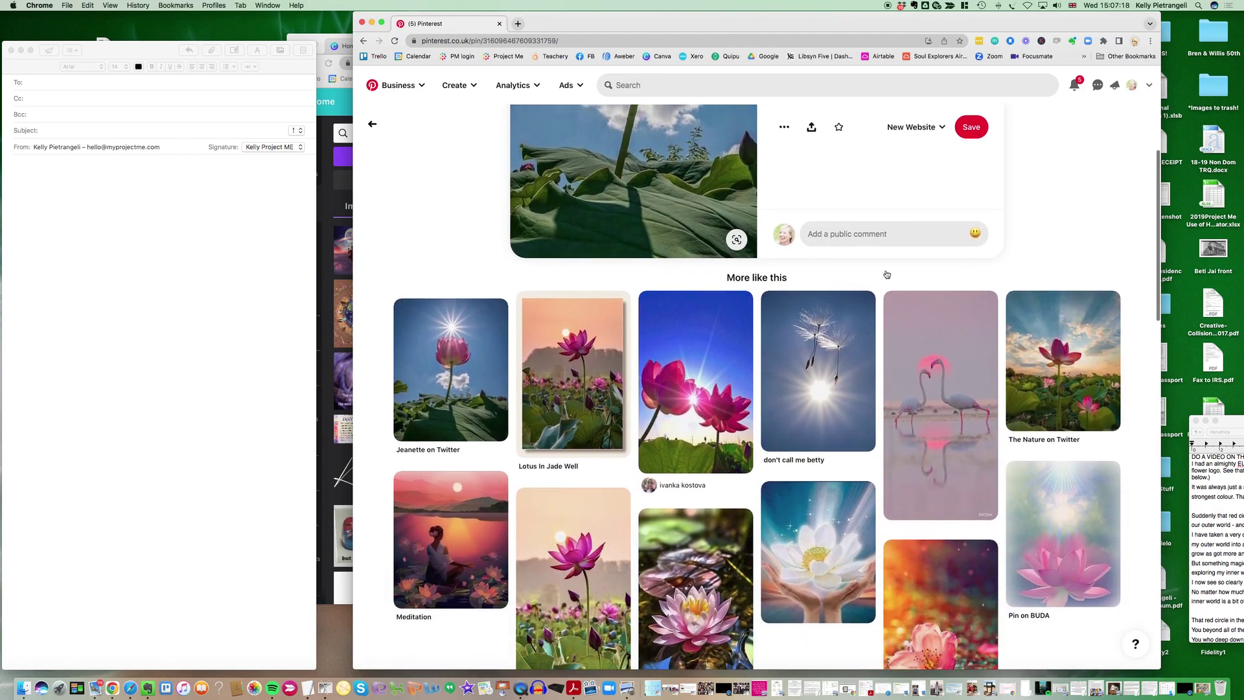
{"action": "scroll", "coordinate": [887, 271], "scroll_direction": "down", "scroll_amount": 4}
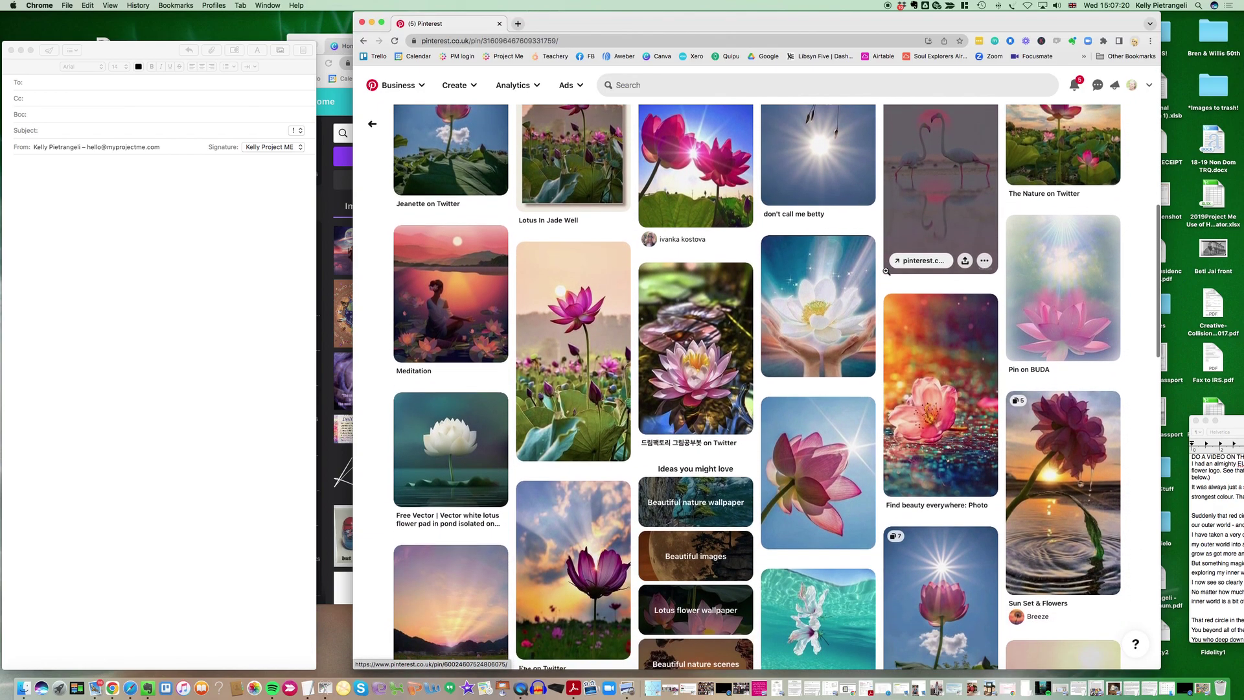
{"action": "scroll", "coordinate": [886, 271], "scroll_direction": "down", "scroll_amount": 6}
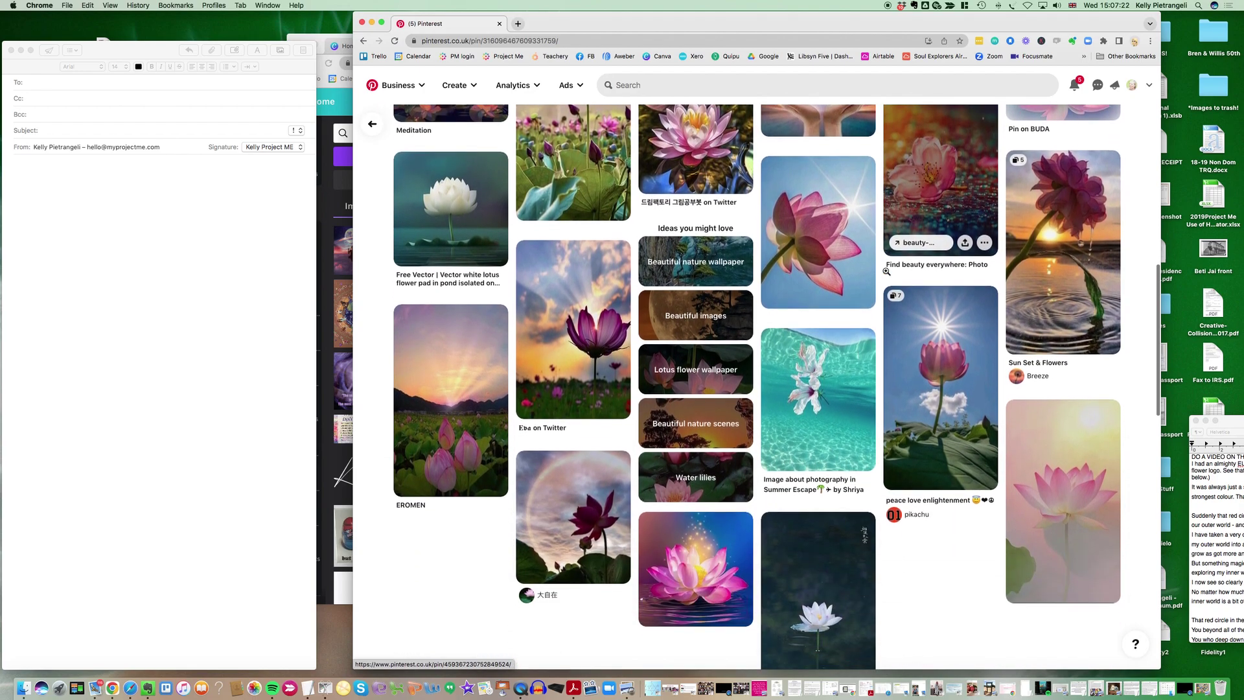
{"action": "scroll", "coordinate": [691, 337], "scroll_direction": "up", "scroll_amount": 2}
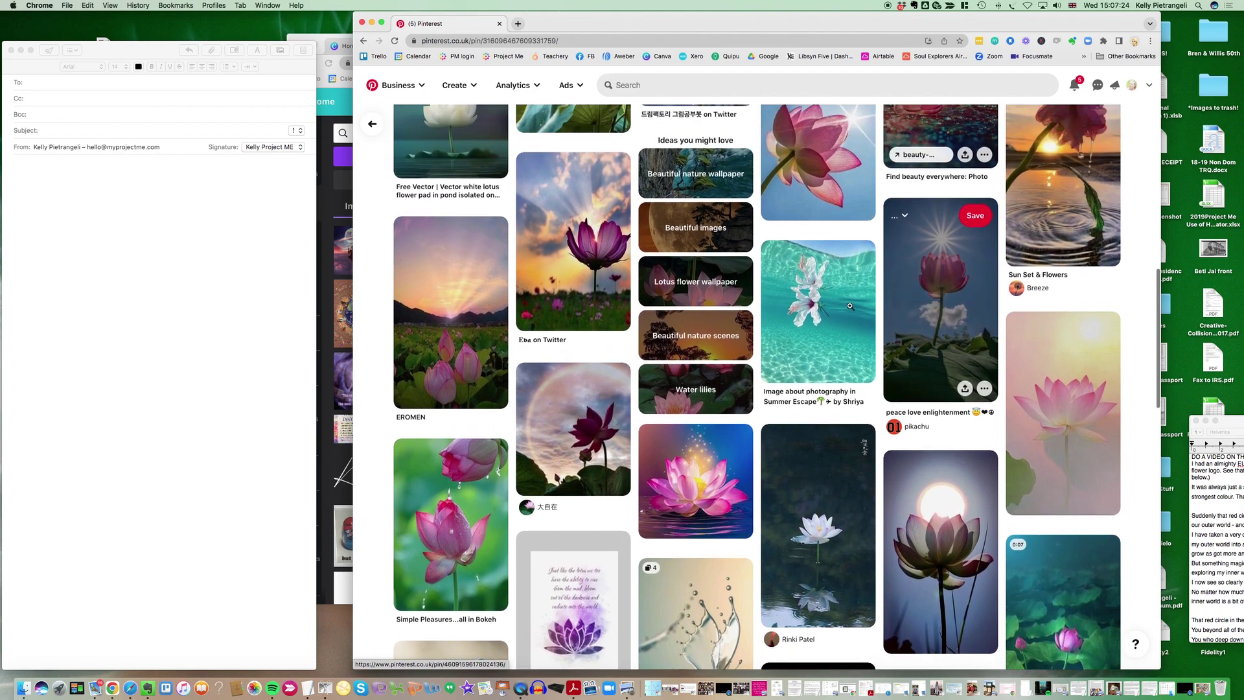
{"action": "left_click", "coordinate": [691, 337]}
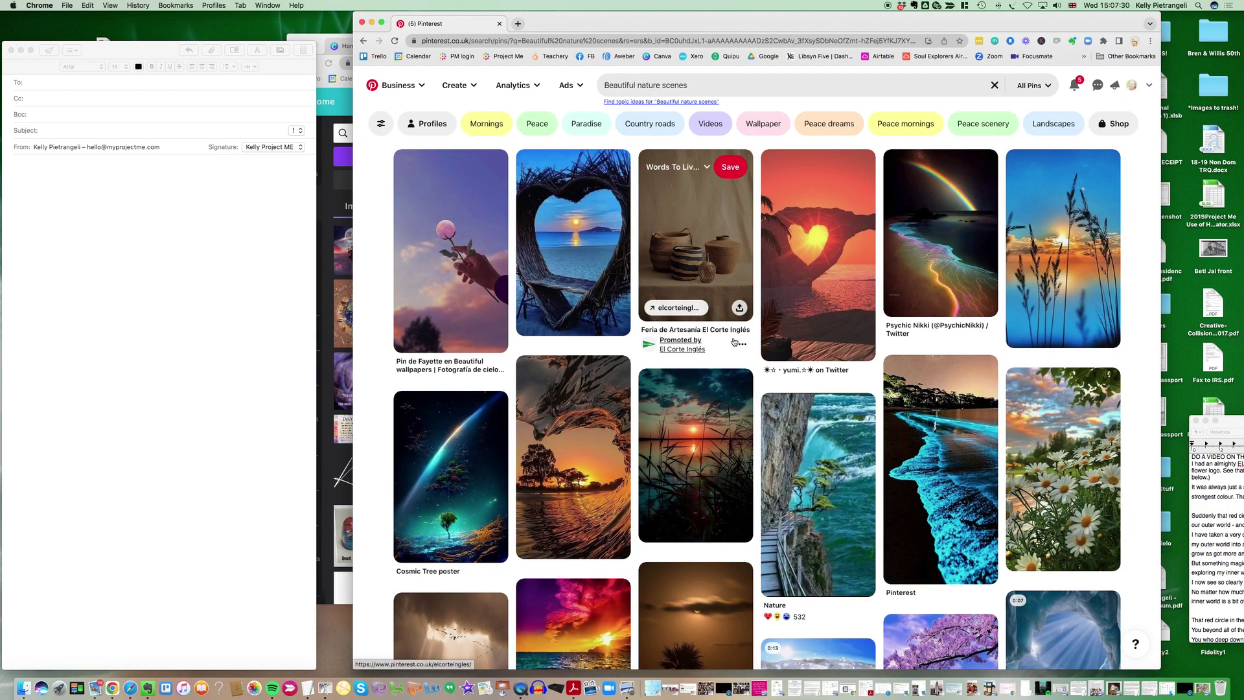
{"action": "scroll", "coordinate": [734, 341], "scroll_direction": "down", "scroll_amount": 6}
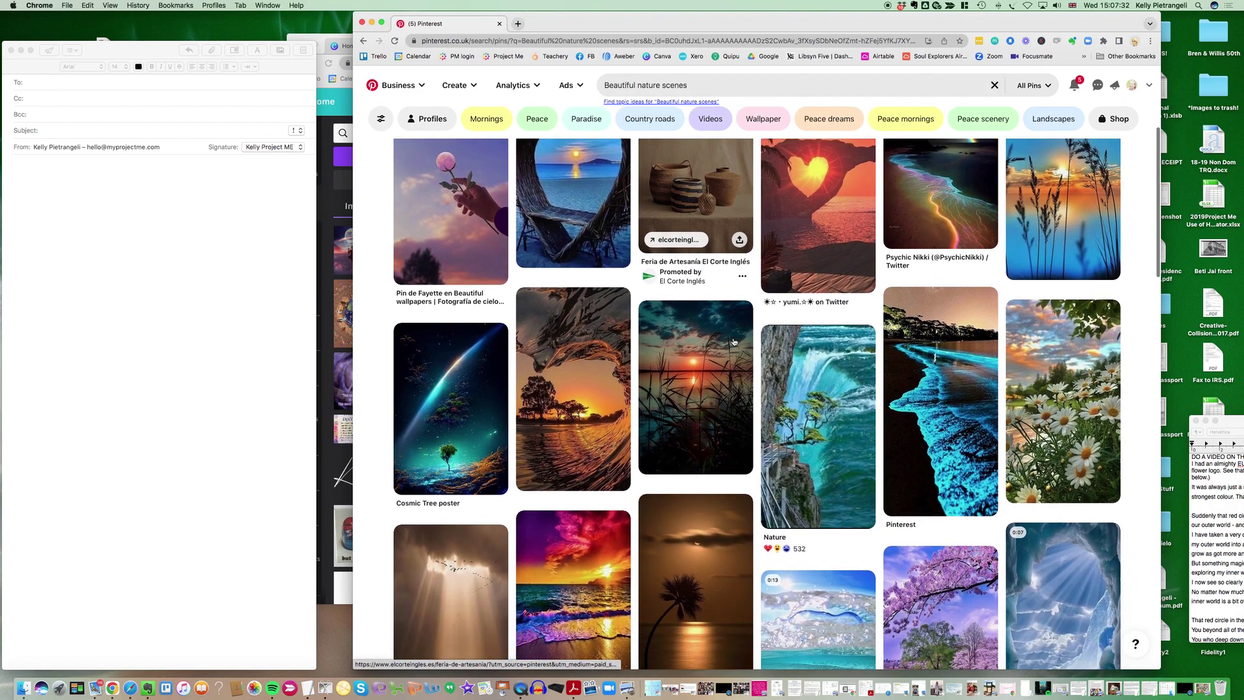
{"action": "scroll", "coordinate": [734, 341], "scroll_direction": "up", "scroll_amount": 6}
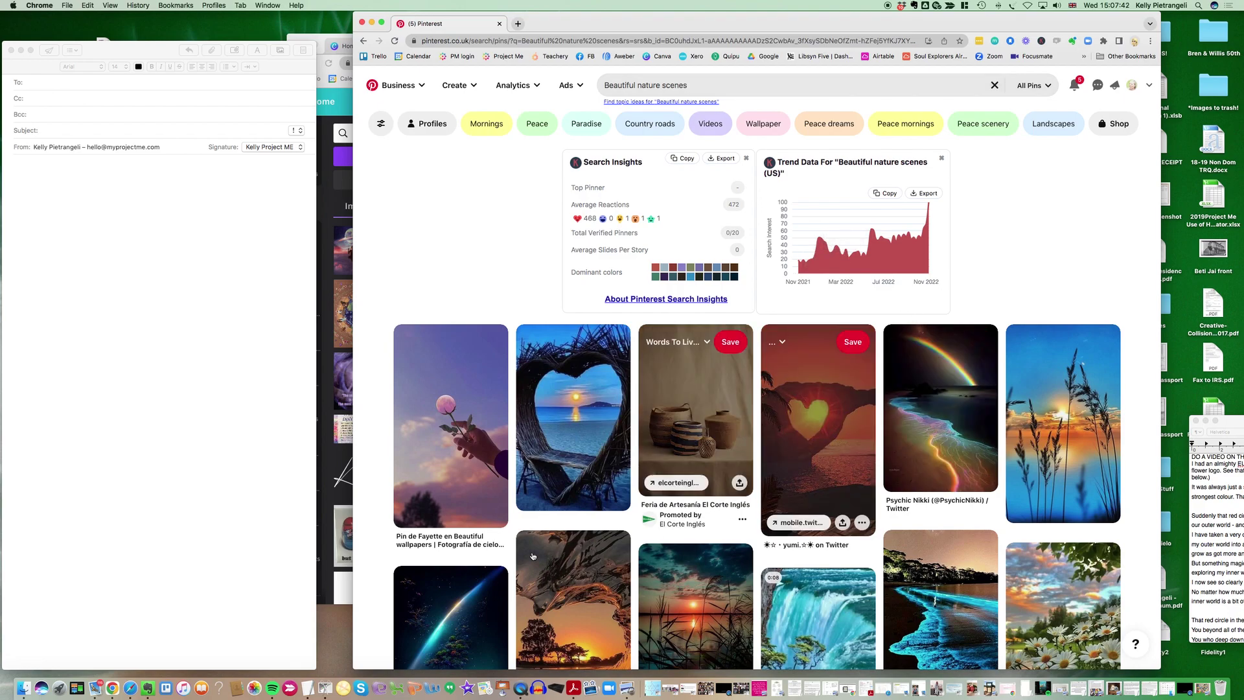
- Go back to the New Website board and look through its saved pins down to the end of the board
{"action": "left_click", "coordinate": [364, 41]}
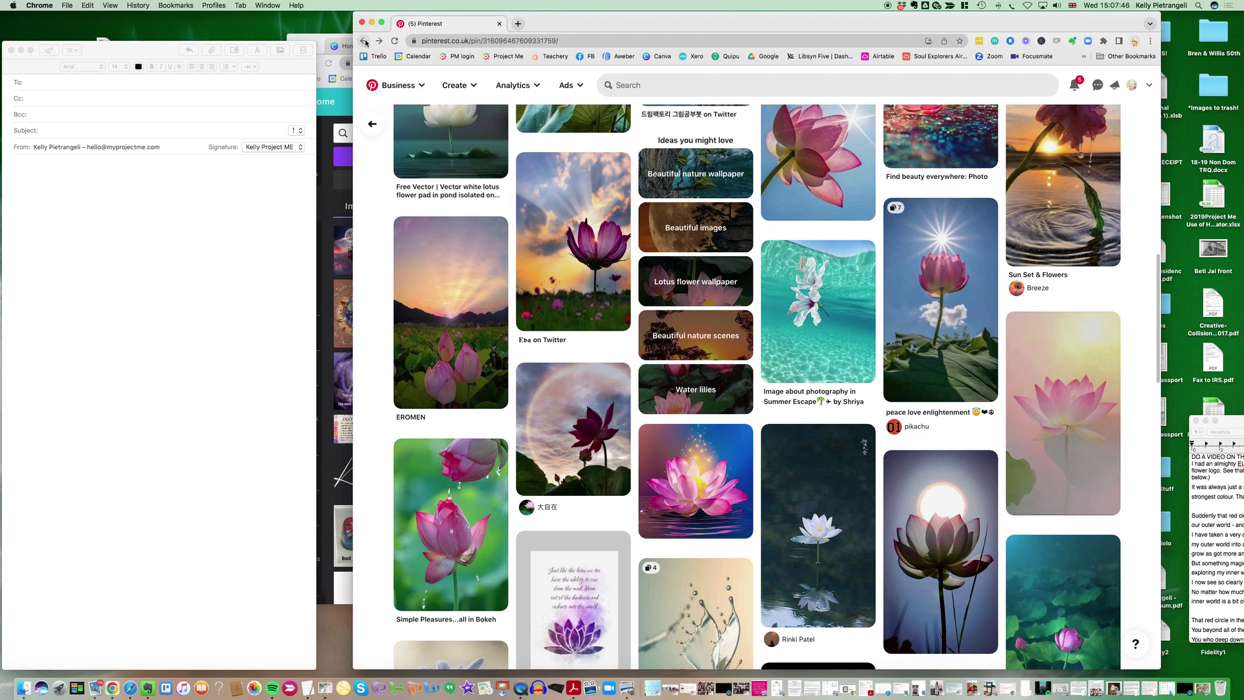
{"action": "left_click", "coordinate": [364, 42]}
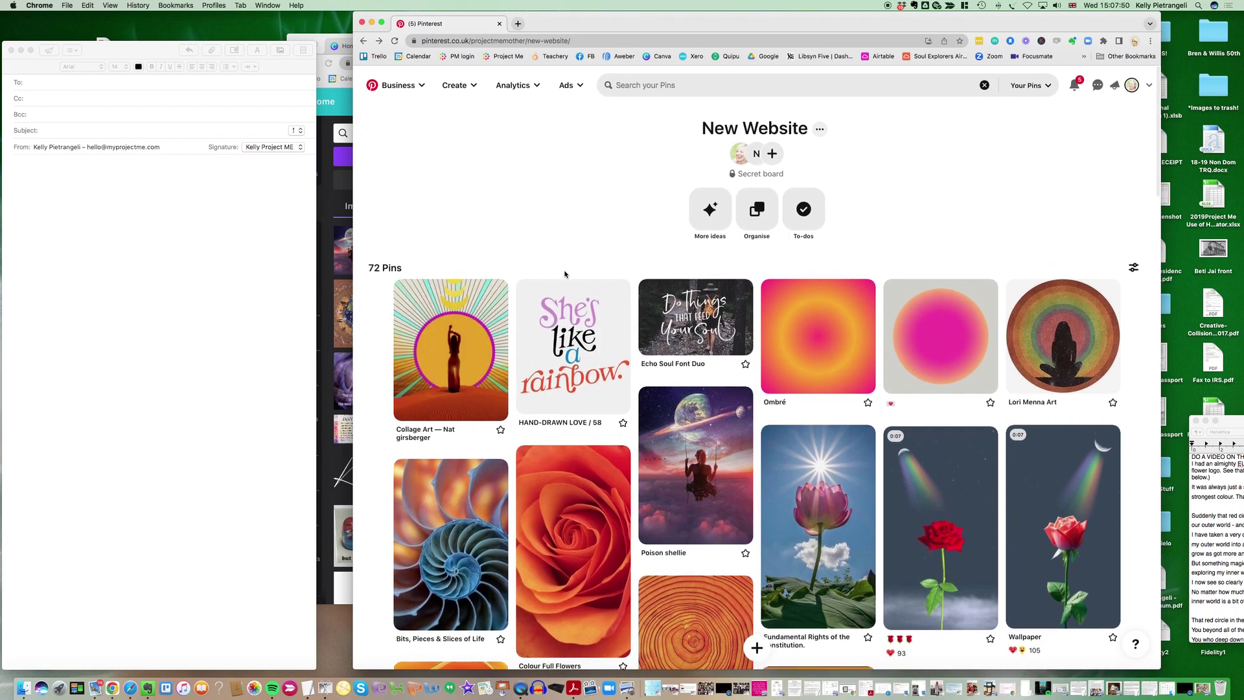
{"action": "scroll", "coordinate": [564, 262], "scroll_direction": "down", "scroll_amount": 3}
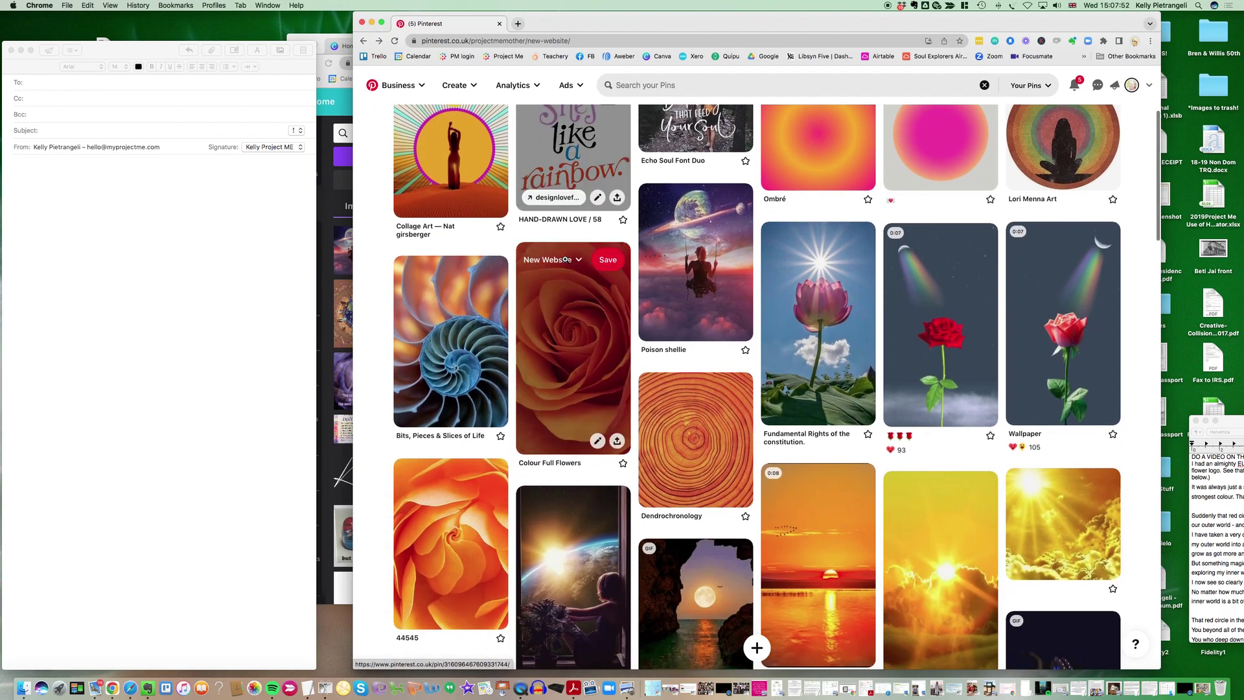
{"action": "scroll", "coordinate": [565, 262], "scroll_direction": "down", "scroll_amount": 7}
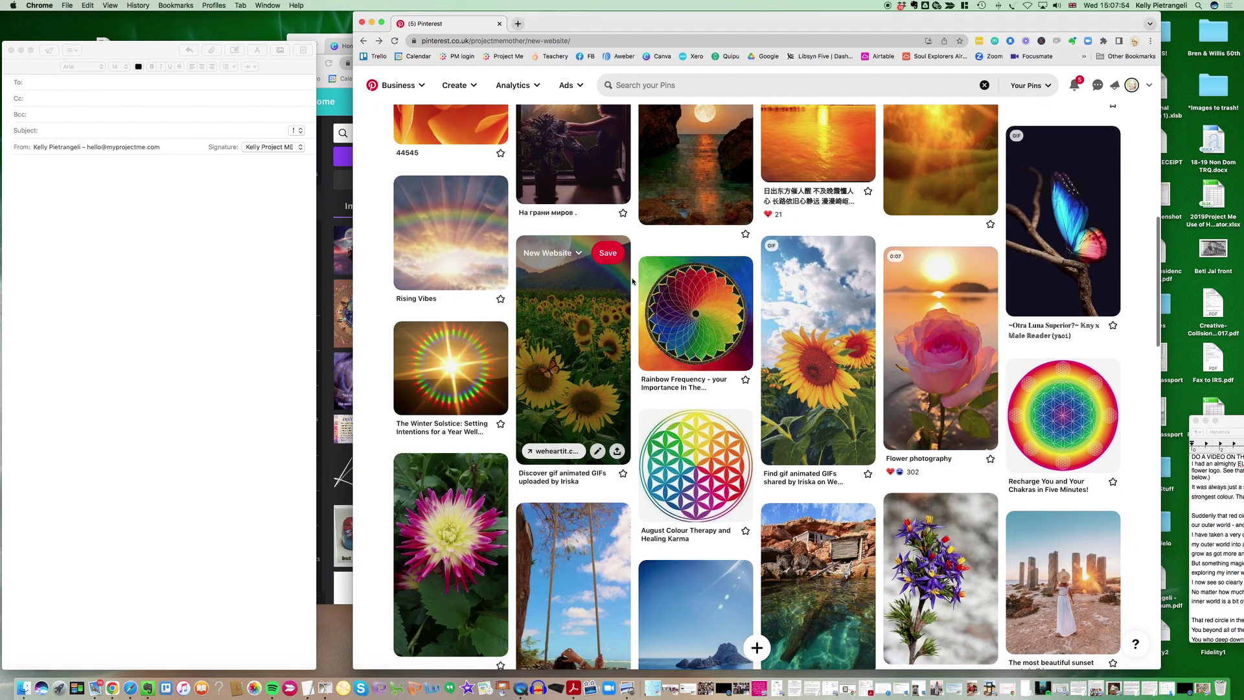
{"action": "scroll", "coordinate": [637, 283], "scroll_direction": "down", "scroll_amount": 3}
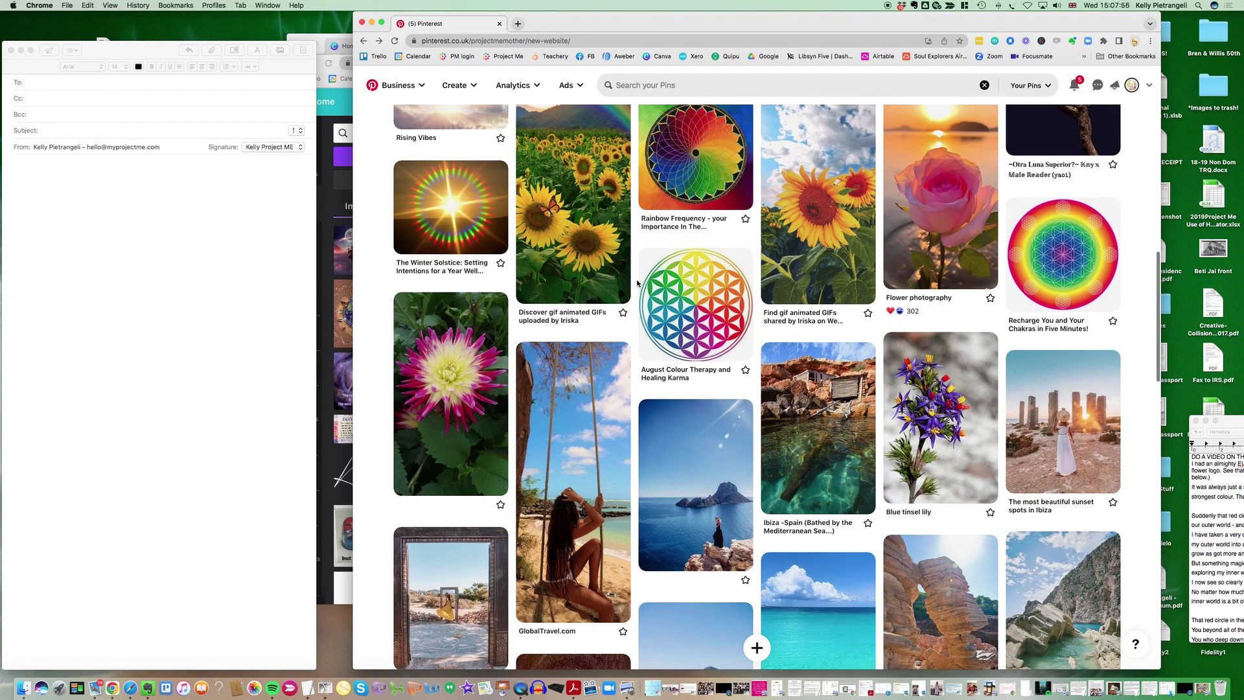
{"action": "scroll", "coordinate": [637, 283], "scroll_direction": "down", "scroll_amount": 5}
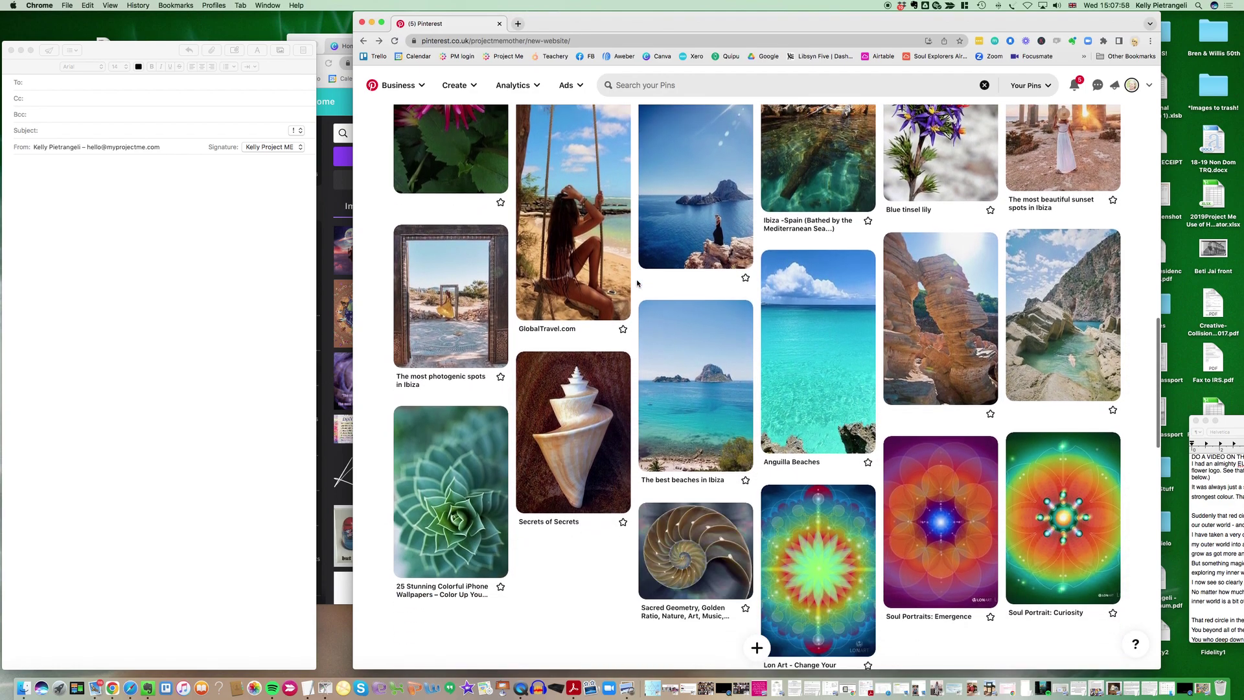
{"action": "scroll", "coordinate": [637, 283], "scroll_direction": "down", "scroll_amount": 5}
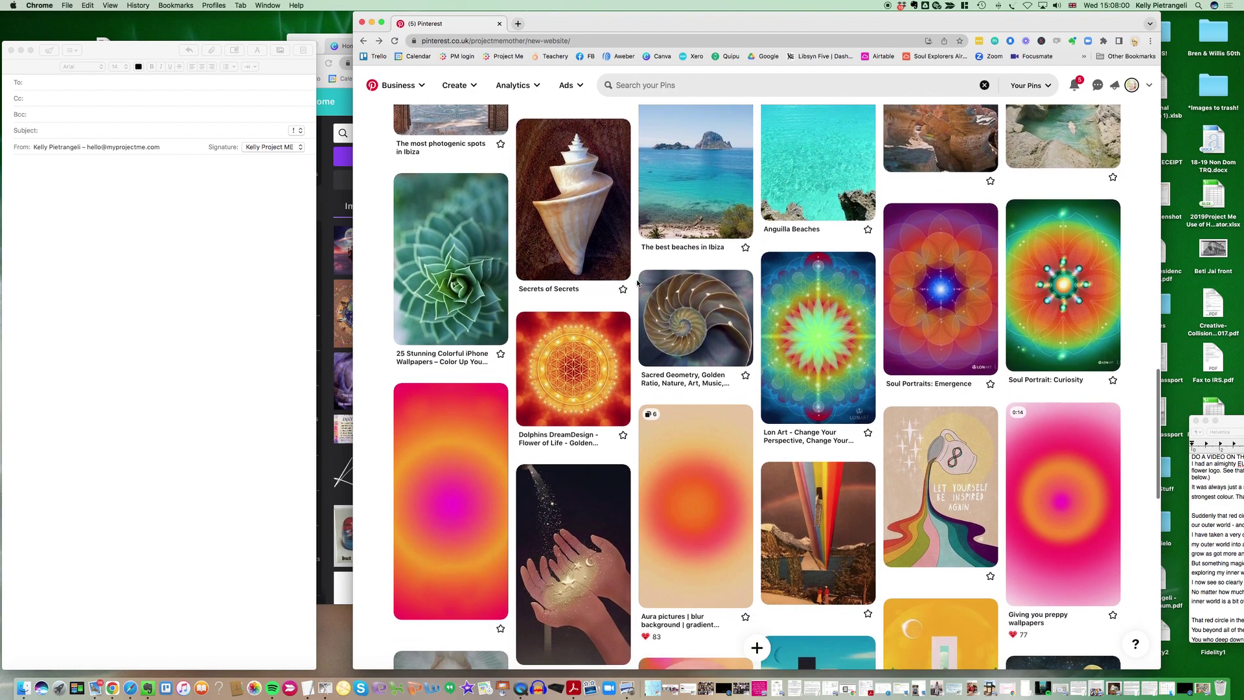
{"action": "scroll", "coordinate": [637, 282], "scroll_direction": "down", "scroll_amount": 5}
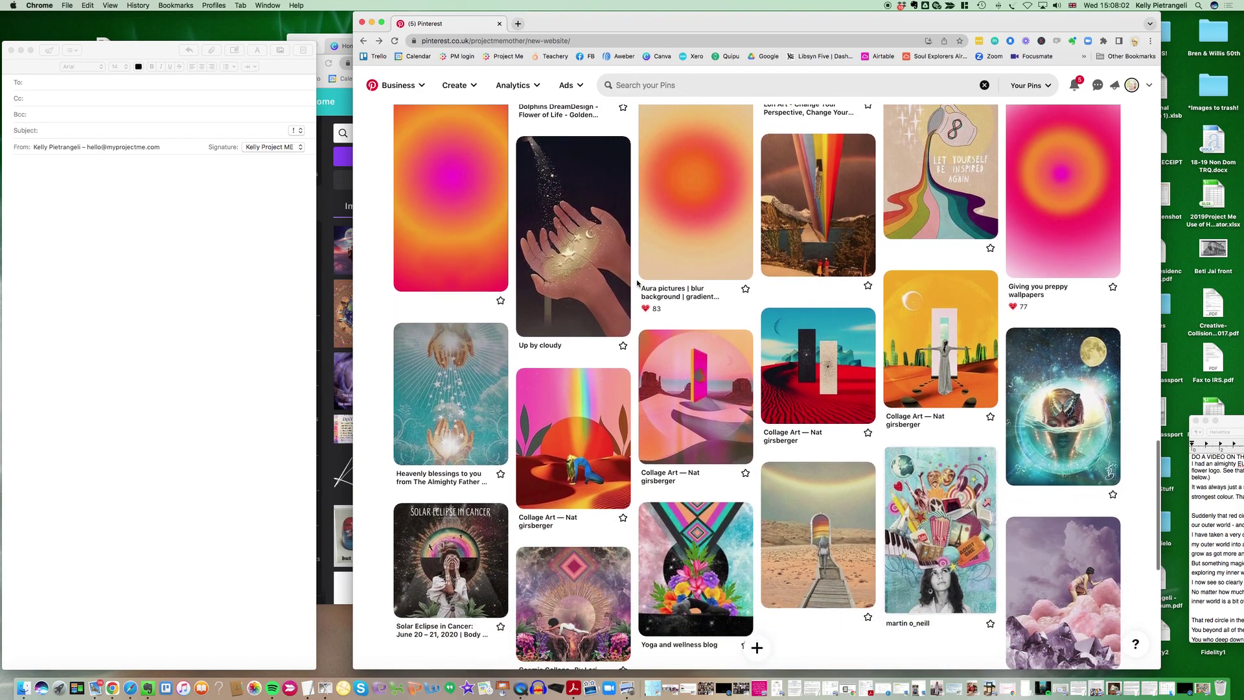
{"action": "scroll", "coordinate": [637, 282], "scroll_direction": "down", "scroll_amount": 5}
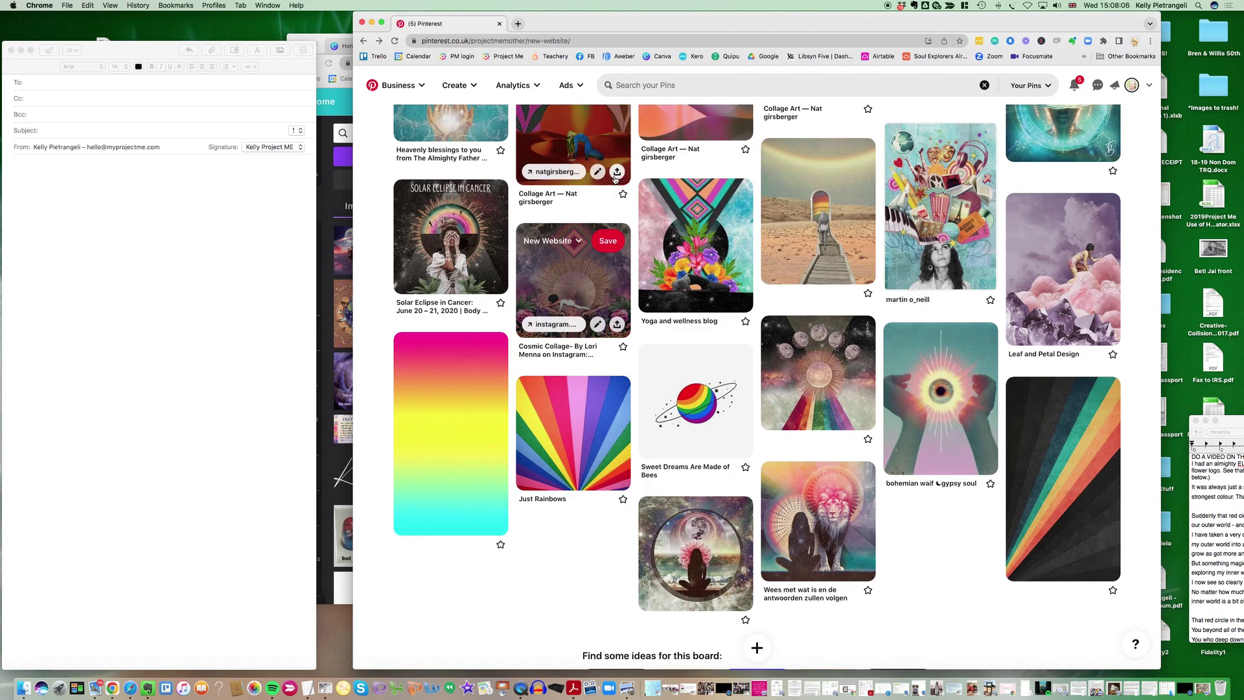
{"action": "scroll", "coordinate": [616, 195], "scroll_direction": "up", "scroll_amount": 10}
{"action": "scroll", "coordinate": [615, 181], "scroll_direction": "down", "scroll_amount": 1}
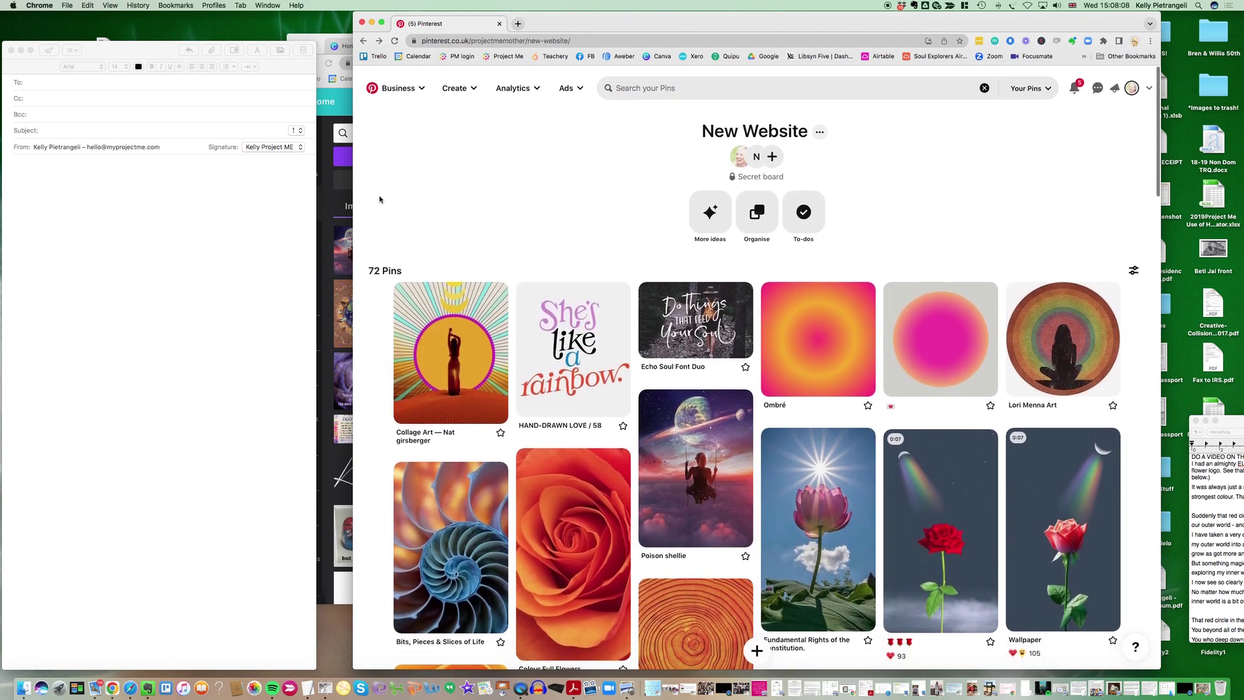
- Go back to the profile's saved boards and look over the board collection
{"action": "left_click", "coordinate": [364, 42]}
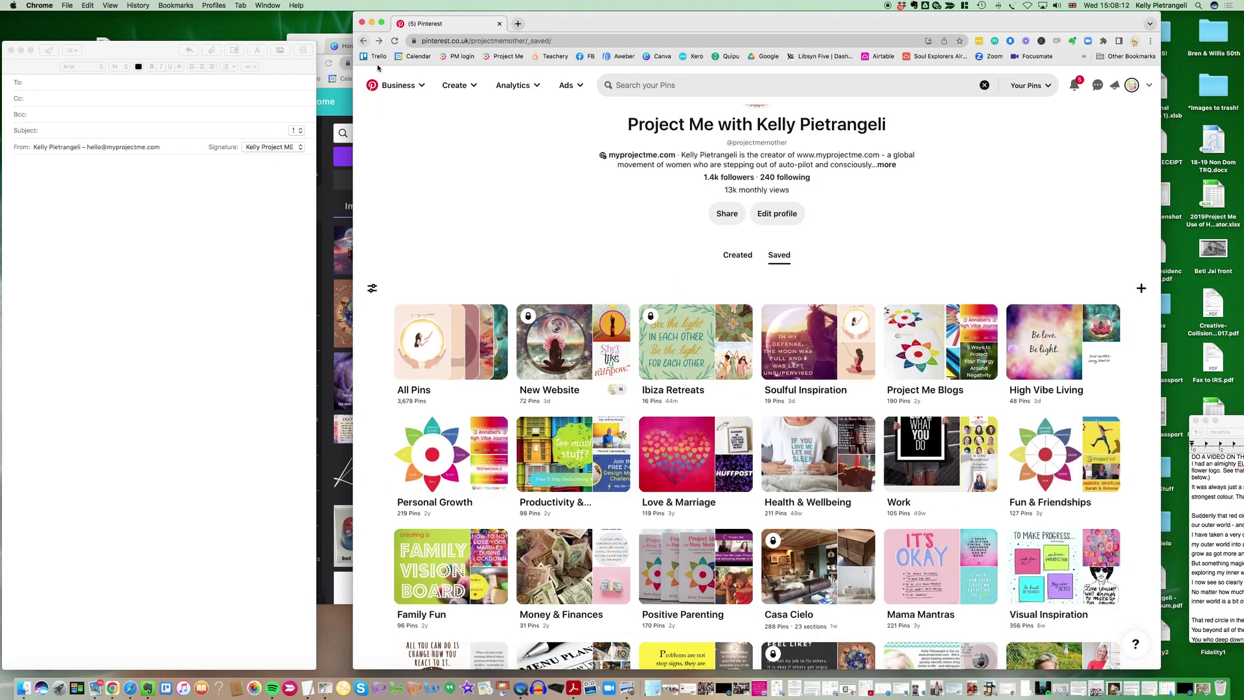
{"action": "scroll", "coordinate": [517, 200], "scroll_direction": "down", "scroll_amount": 5}
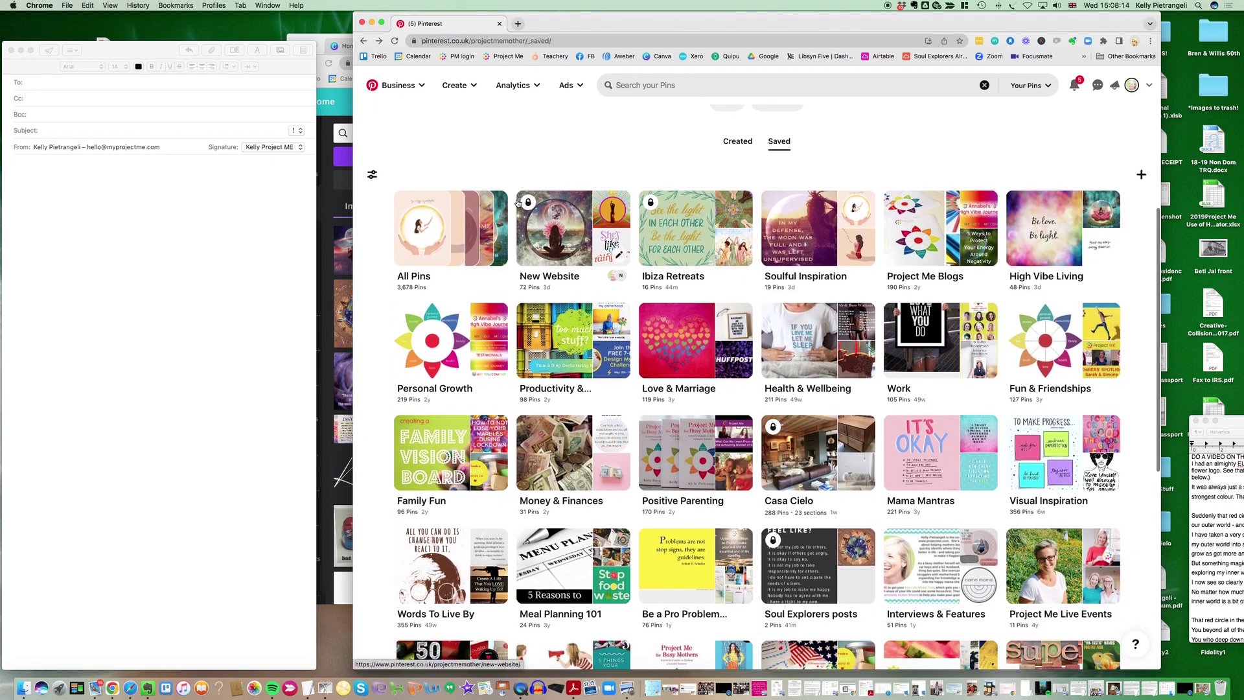
{"action": "scroll", "coordinate": [517, 203], "scroll_direction": "down", "scroll_amount": 1}
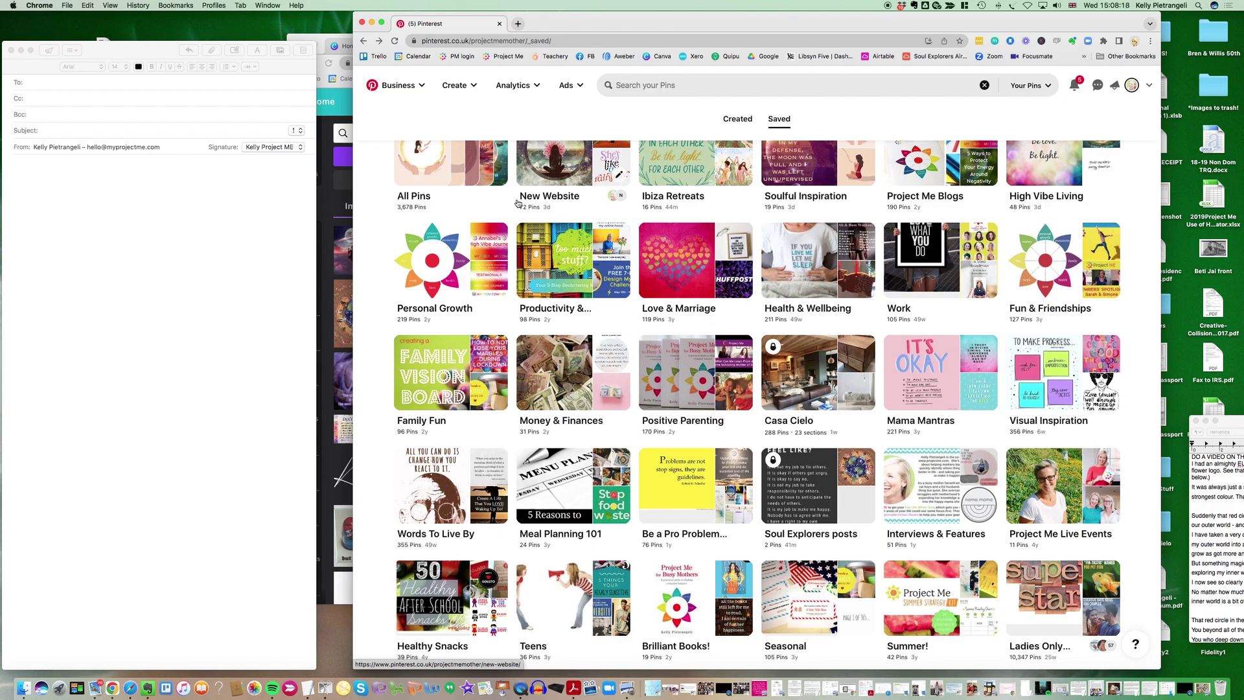
{"action": "scroll", "coordinate": [527, 344], "scroll_direction": "up", "scroll_amount": 1}
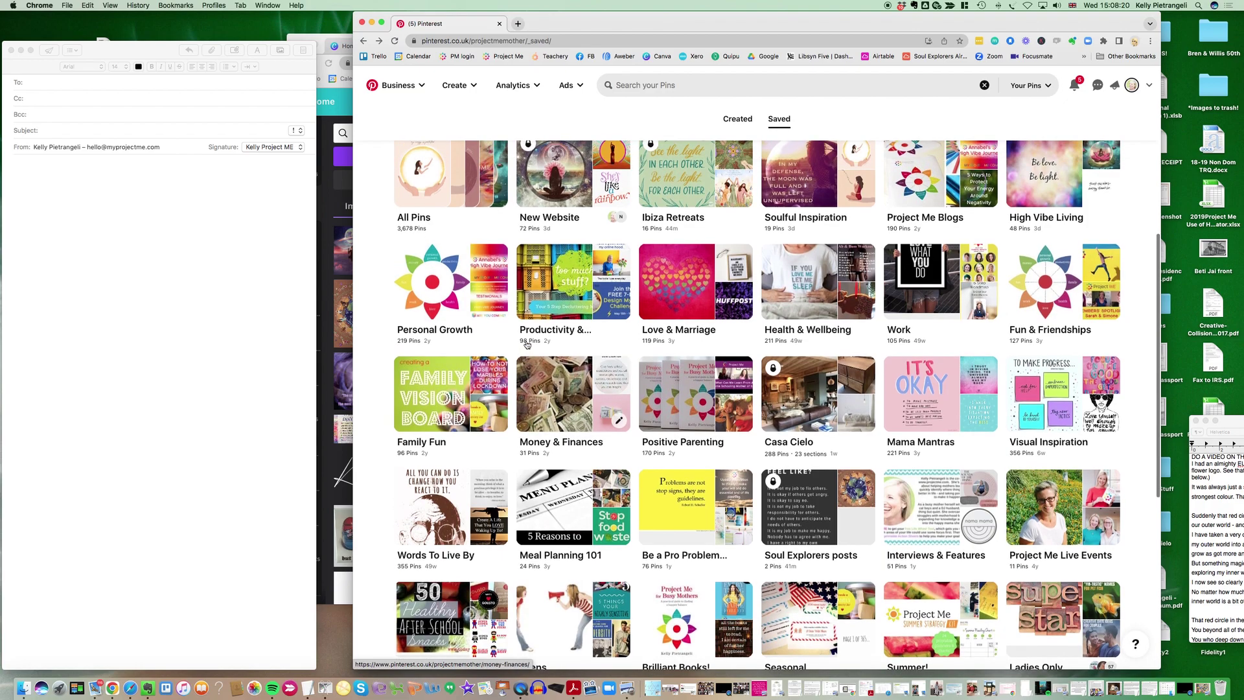
{"action": "scroll", "coordinate": [527, 344], "scroll_direction": "up", "scroll_amount": 1}
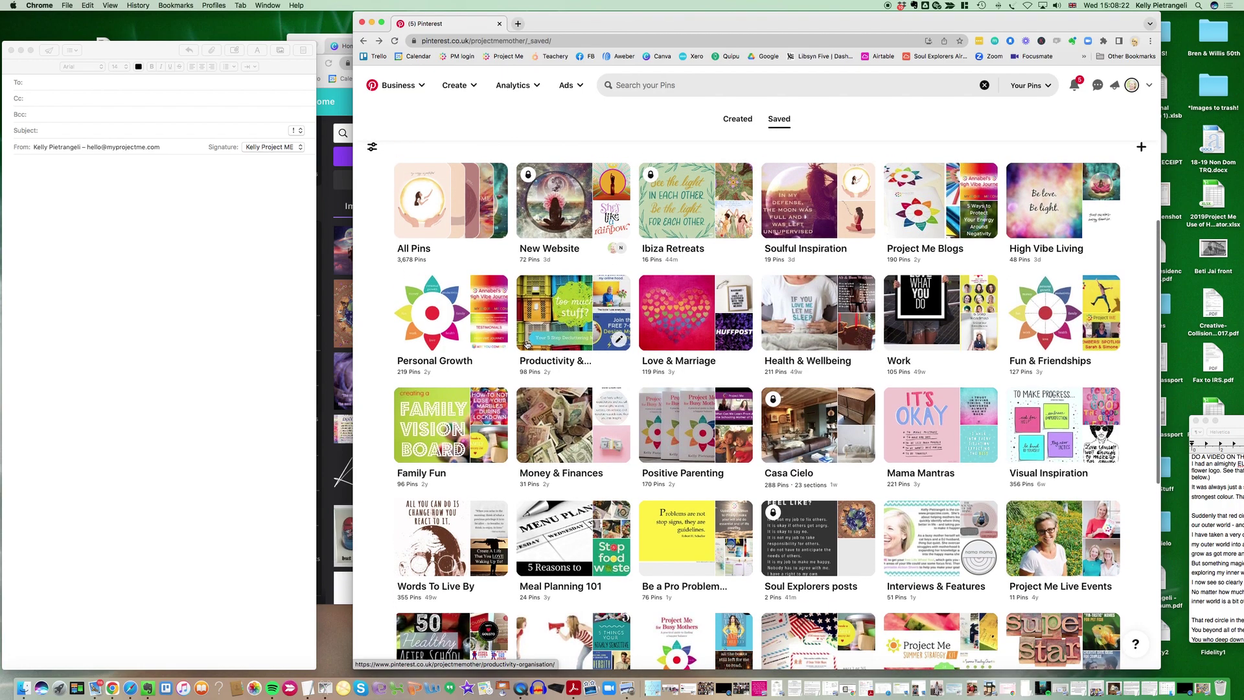
- Open the Health & Wellbeing board and look through its pins
{"action": "left_click", "coordinate": [823, 316]}
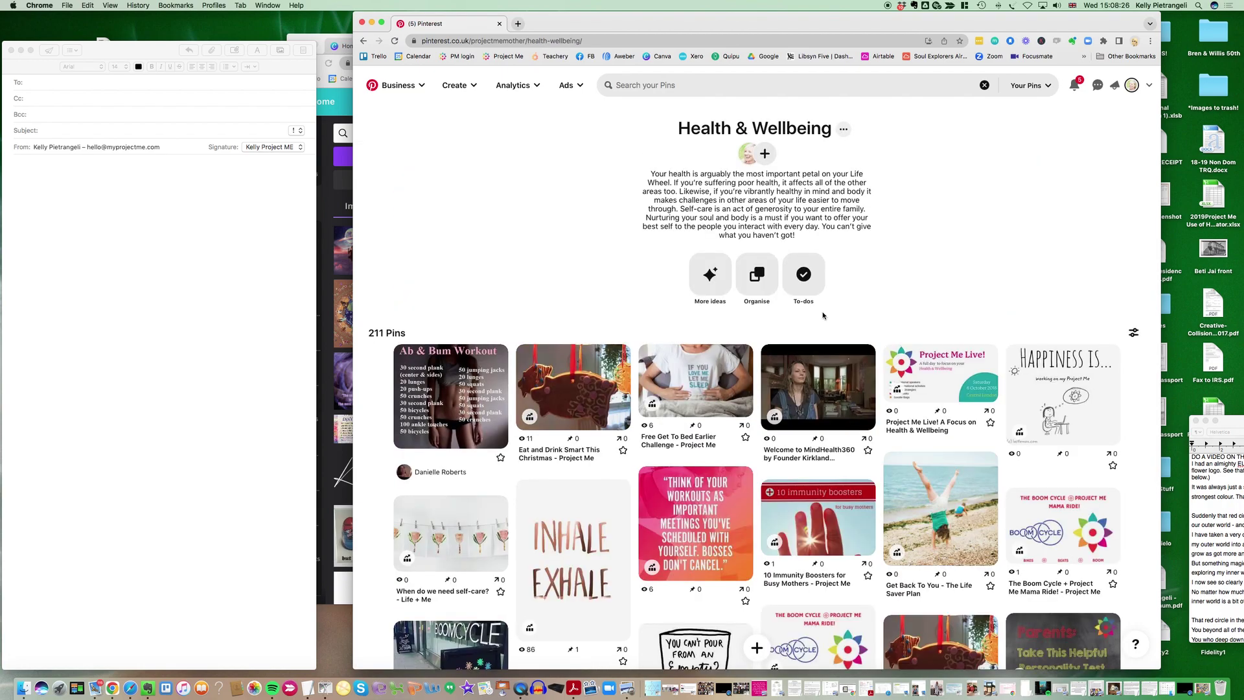
{"action": "scroll", "coordinate": [869, 324], "scroll_direction": "down", "scroll_amount": 3}
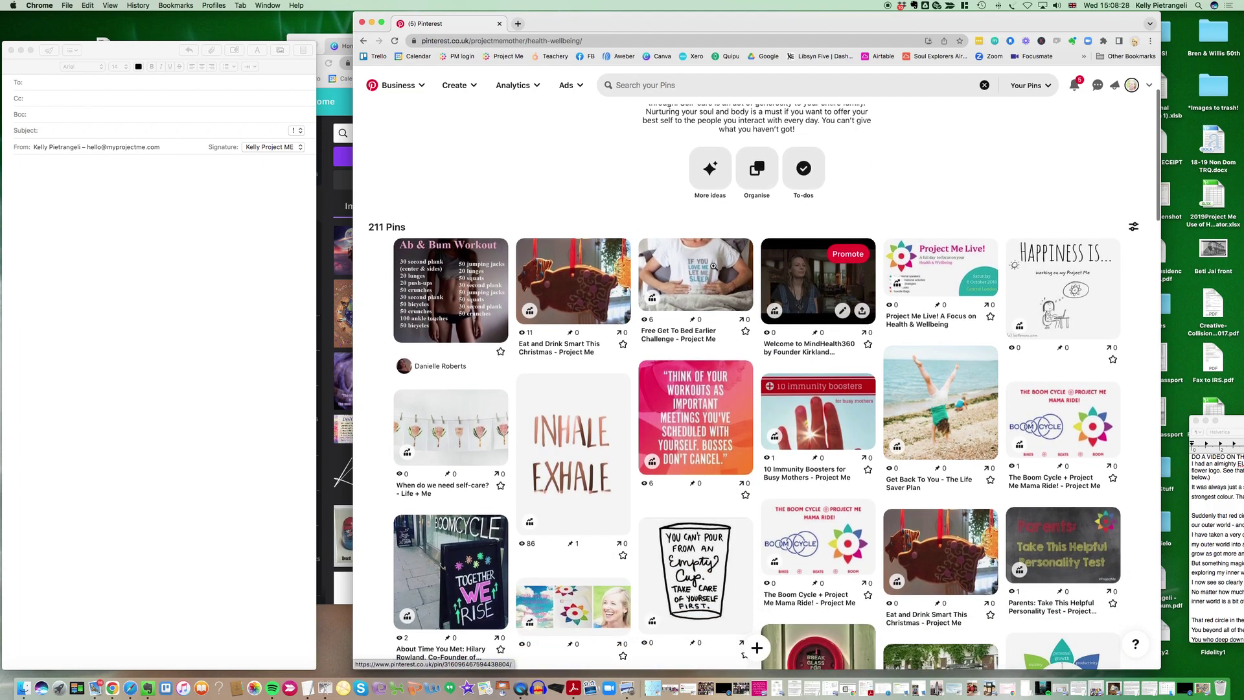
{"action": "scroll", "coordinate": [712, 269], "scroll_direction": "down", "scroll_amount": 5}
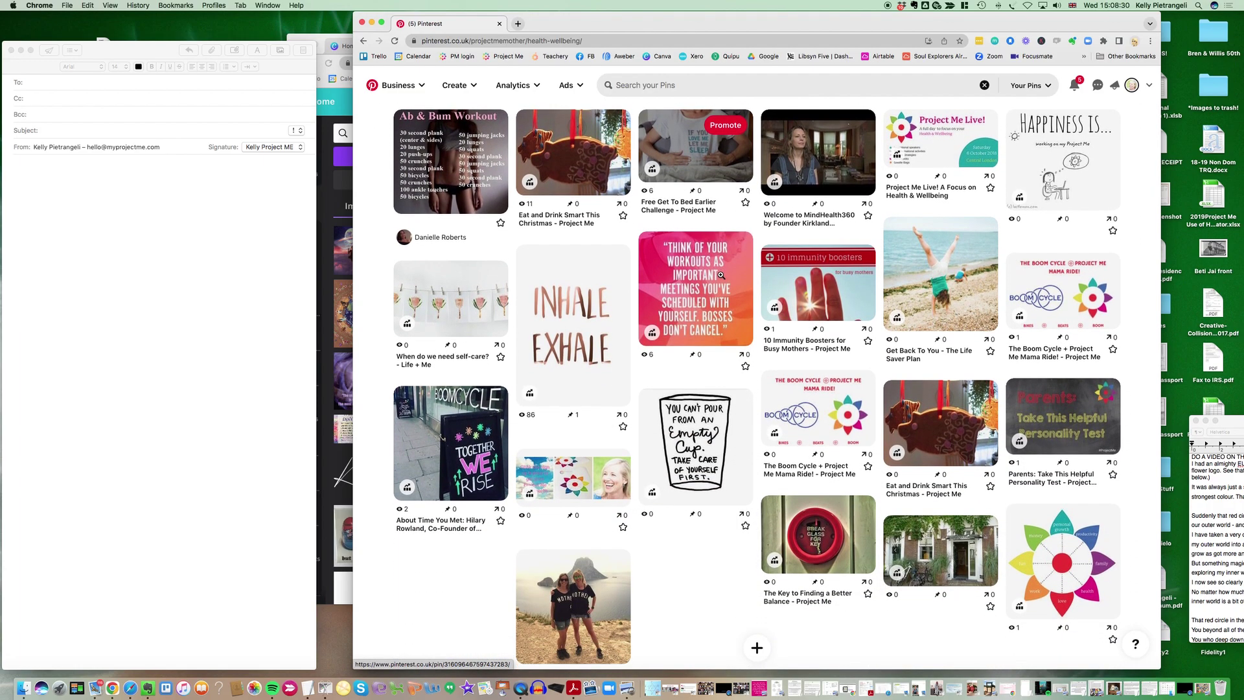
{"action": "scroll", "coordinate": [721, 275], "scroll_direction": "down", "scroll_amount": 5}
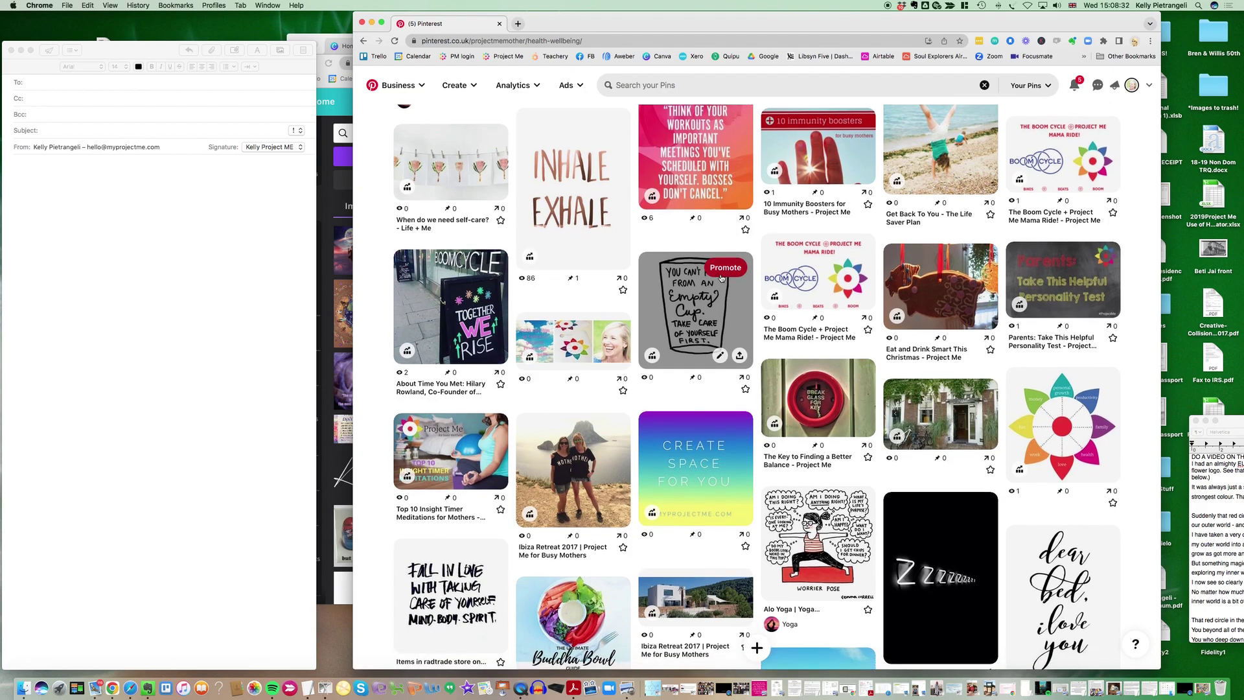
{"action": "scroll", "coordinate": [721, 277], "scroll_direction": "down", "scroll_amount": 8}
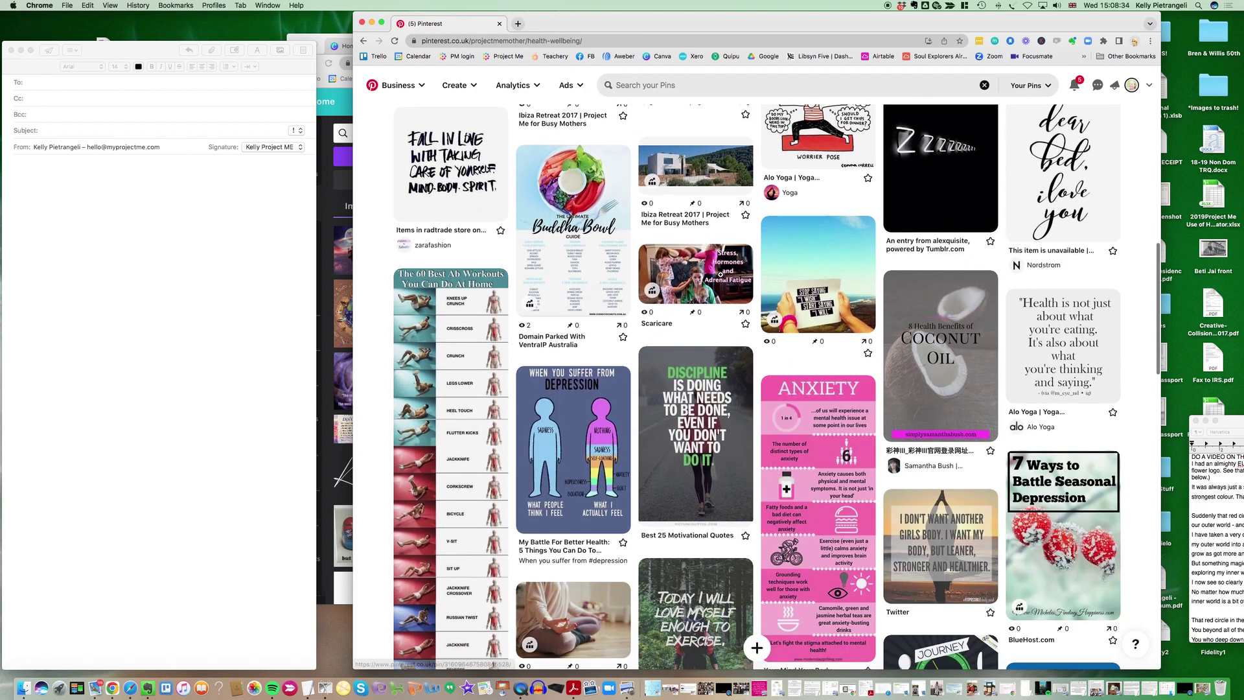
{"action": "scroll", "coordinate": [721, 274], "scroll_direction": "down", "scroll_amount": 6}
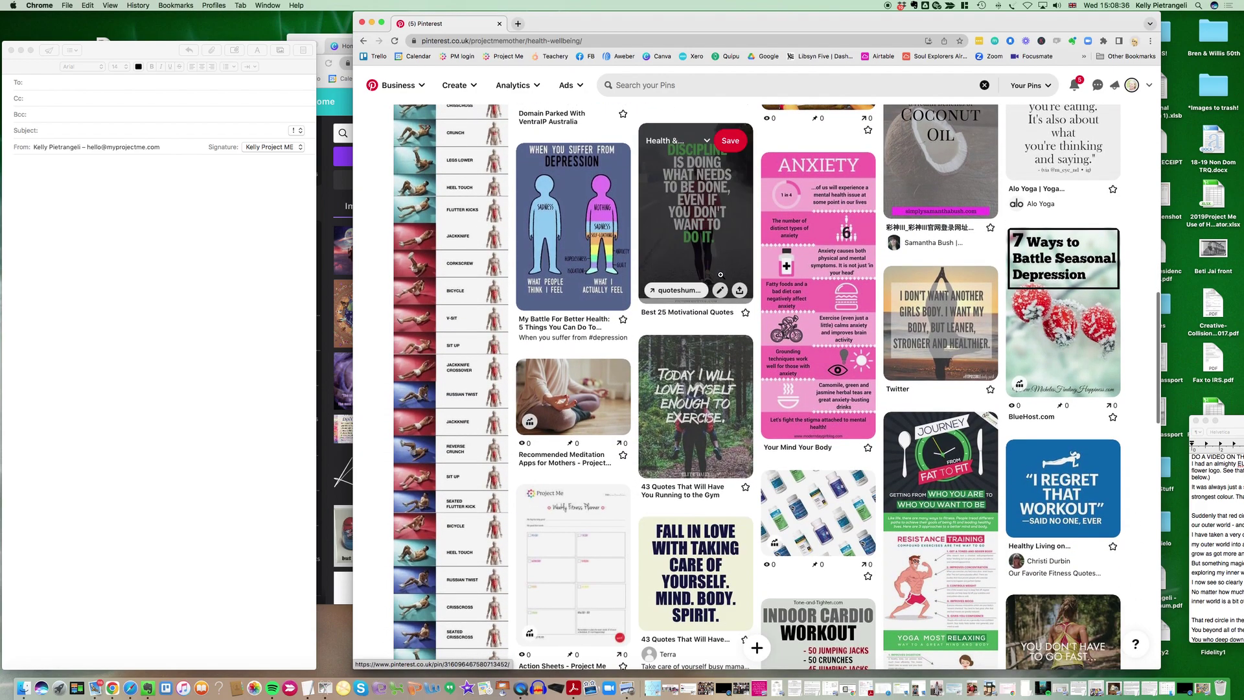
{"action": "scroll", "coordinate": [720, 275], "scroll_direction": "down", "scroll_amount": 12}
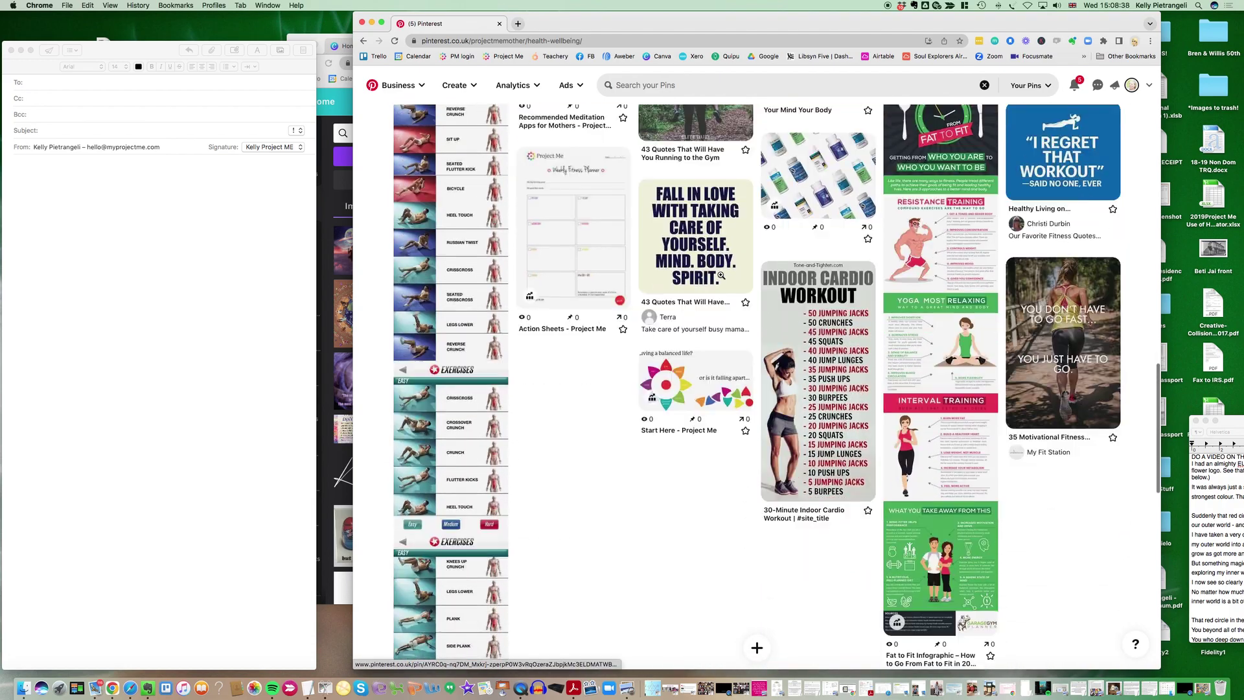
{"action": "scroll", "coordinate": [721, 275], "scroll_direction": "up", "scroll_amount": 15}
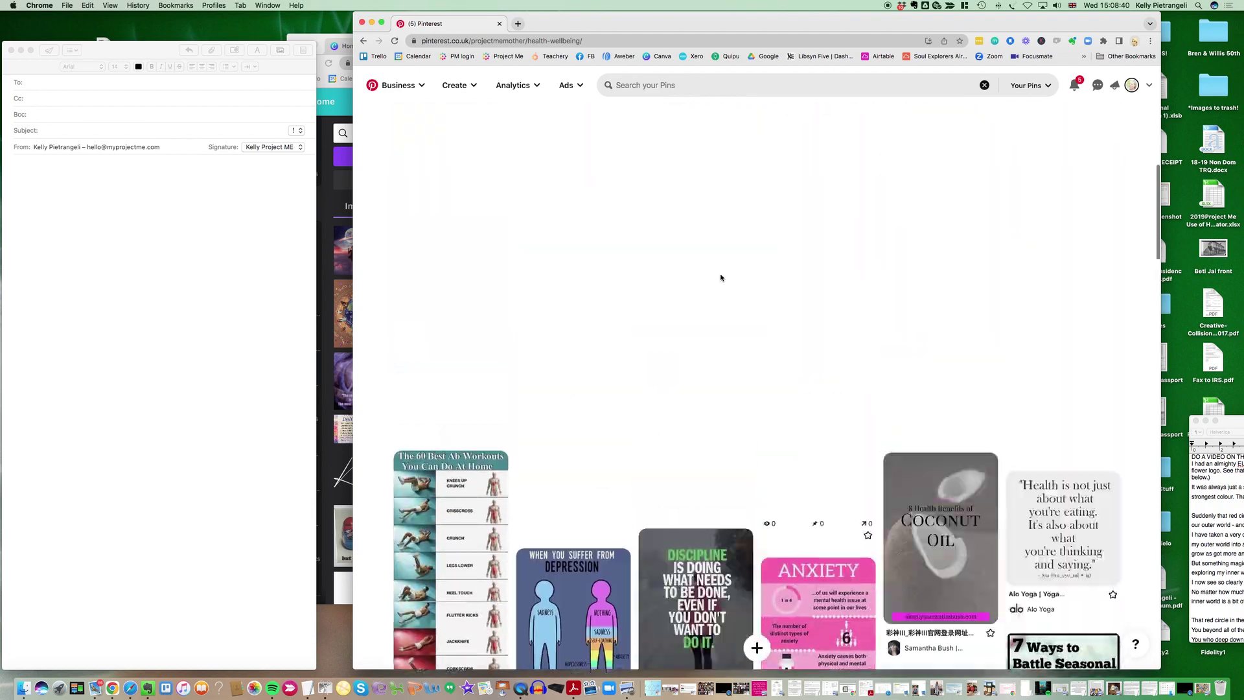
{"action": "scroll", "coordinate": [720, 274], "scroll_direction": "up", "scroll_amount": 10}
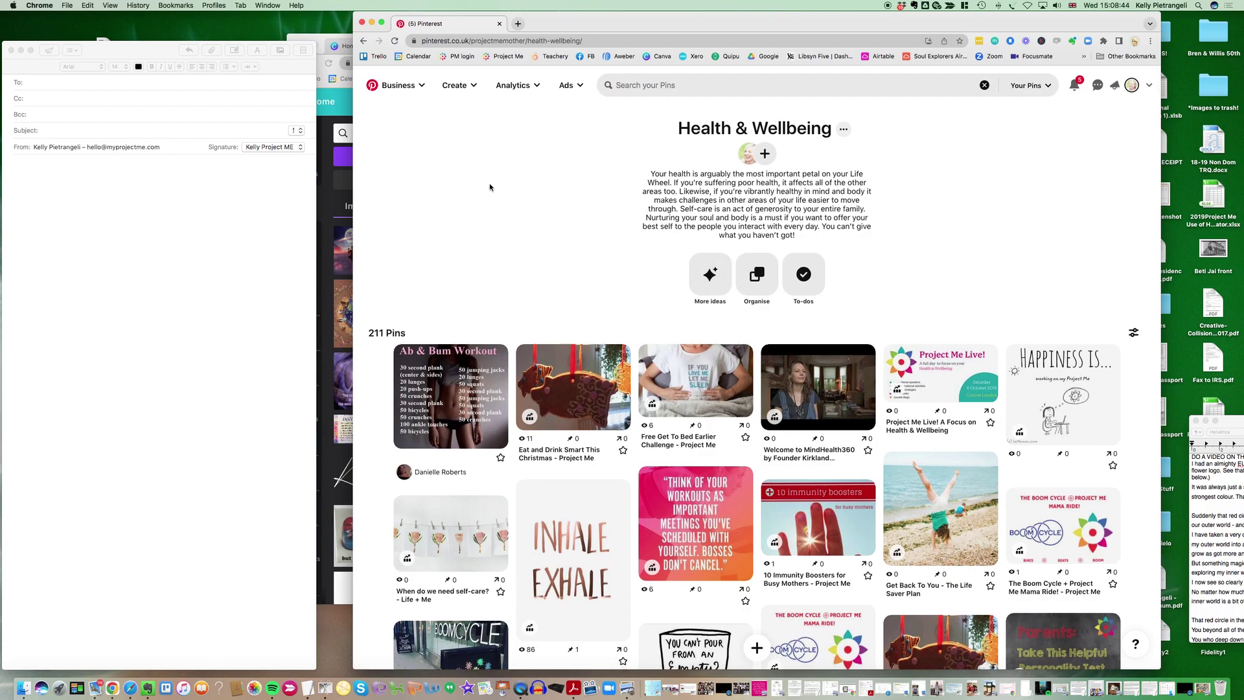
- Return to the saved boards, open the Money & Finances board and look through its pins
{"action": "left_click", "coordinate": [363, 41]}
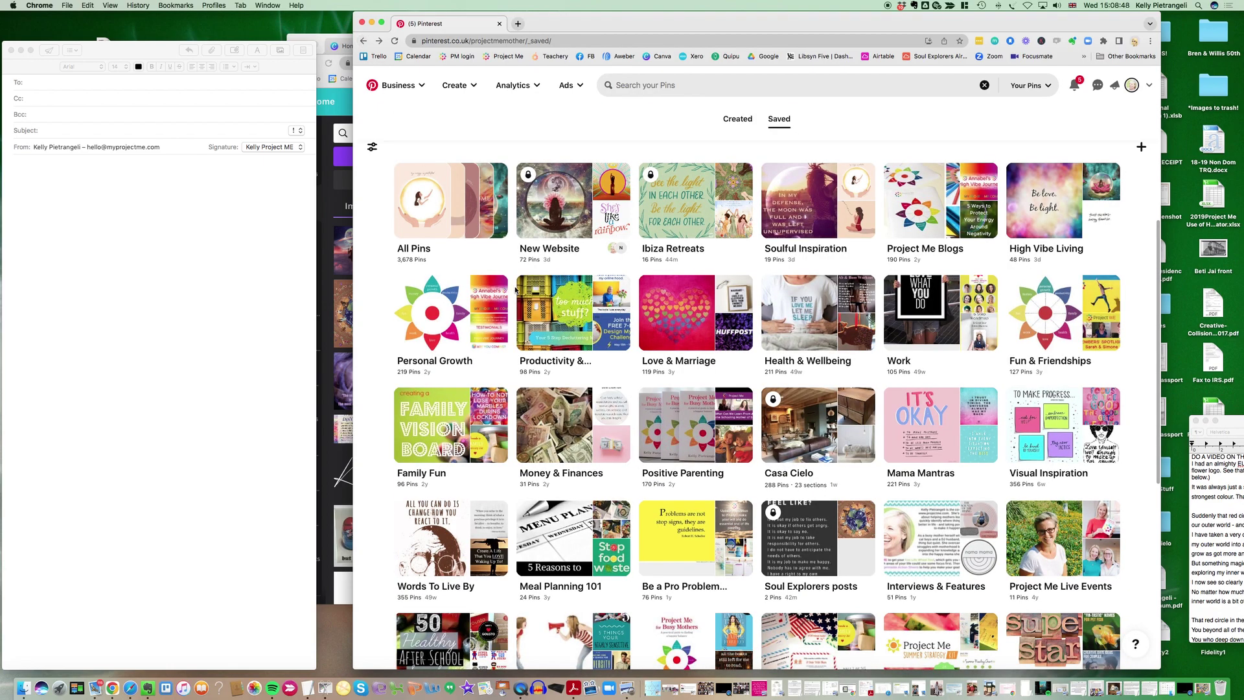
{"action": "left_click", "coordinate": [566, 428]}
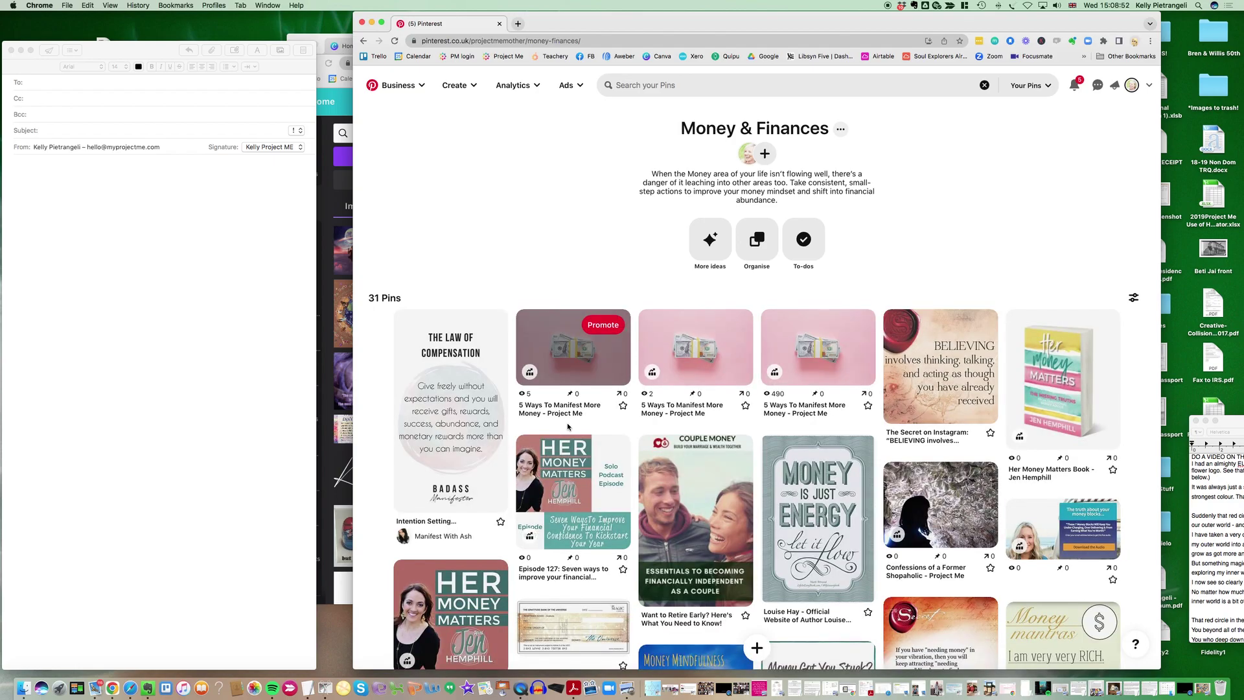
{"action": "scroll", "coordinate": [593, 429], "scroll_direction": "down", "scroll_amount": 2}
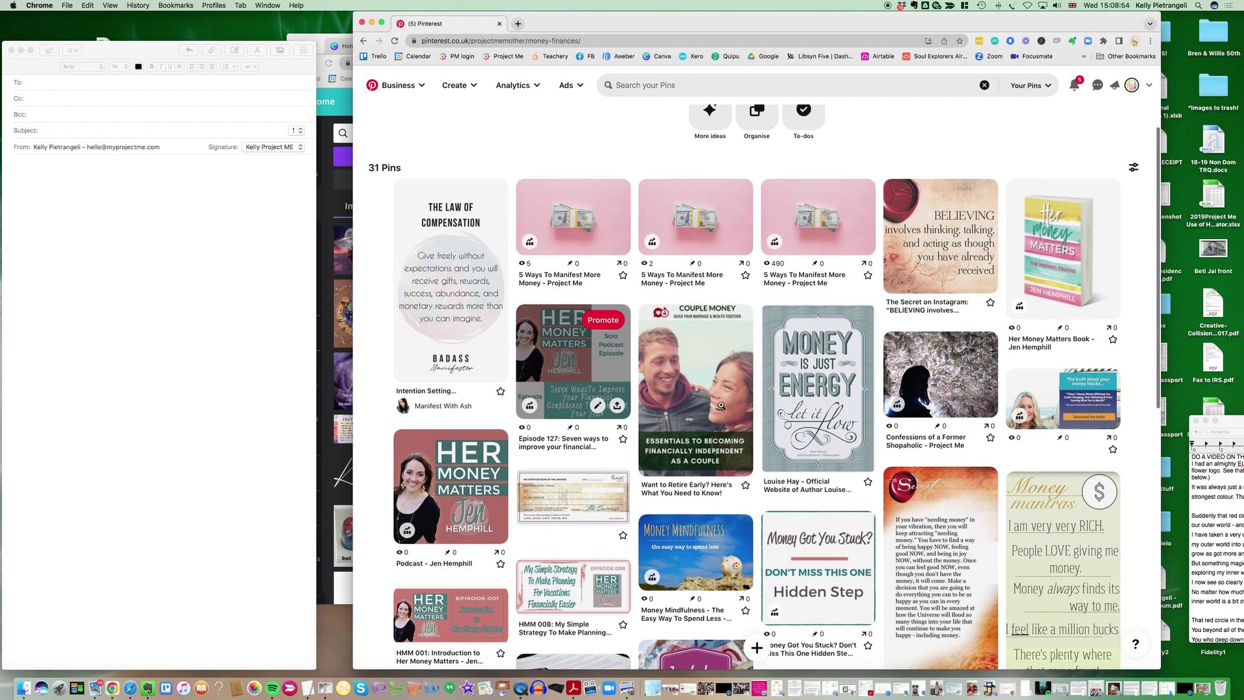
{"action": "scroll", "coordinate": [808, 380], "scroll_direction": "down", "scroll_amount": 4}
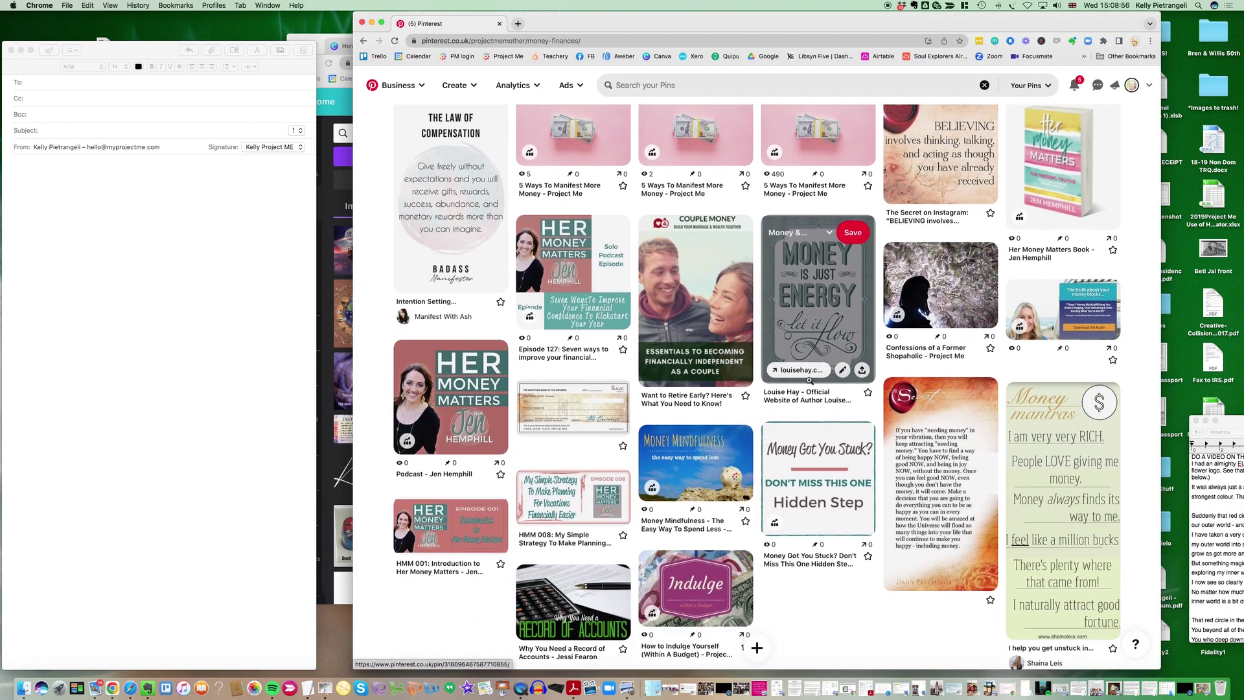
{"action": "scroll", "coordinate": [747, 372], "scroll_direction": "up", "scroll_amount": 6}
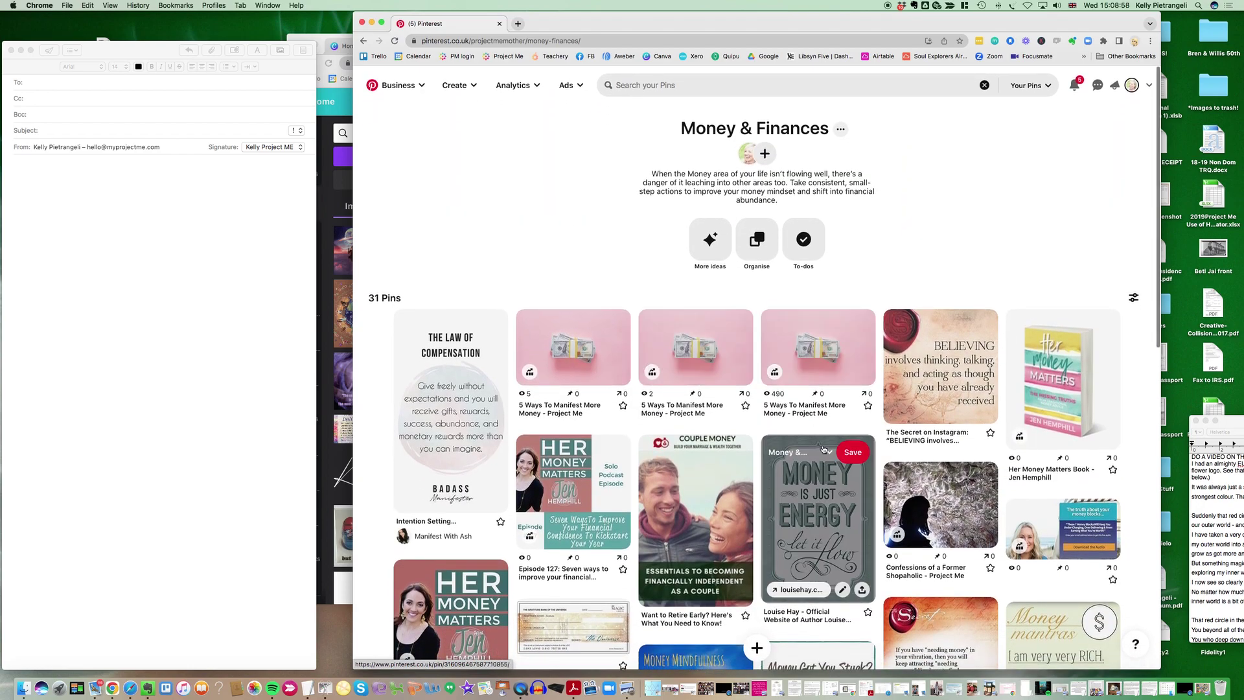
- Open the "Money is just energy, let it flow" pin and look through the similar money affirmation pins and suggested ideas
{"action": "scroll", "coordinate": [819, 453], "scroll_direction": "down", "scroll_amount": 1}
{"action": "left_click", "coordinate": [818, 464]}
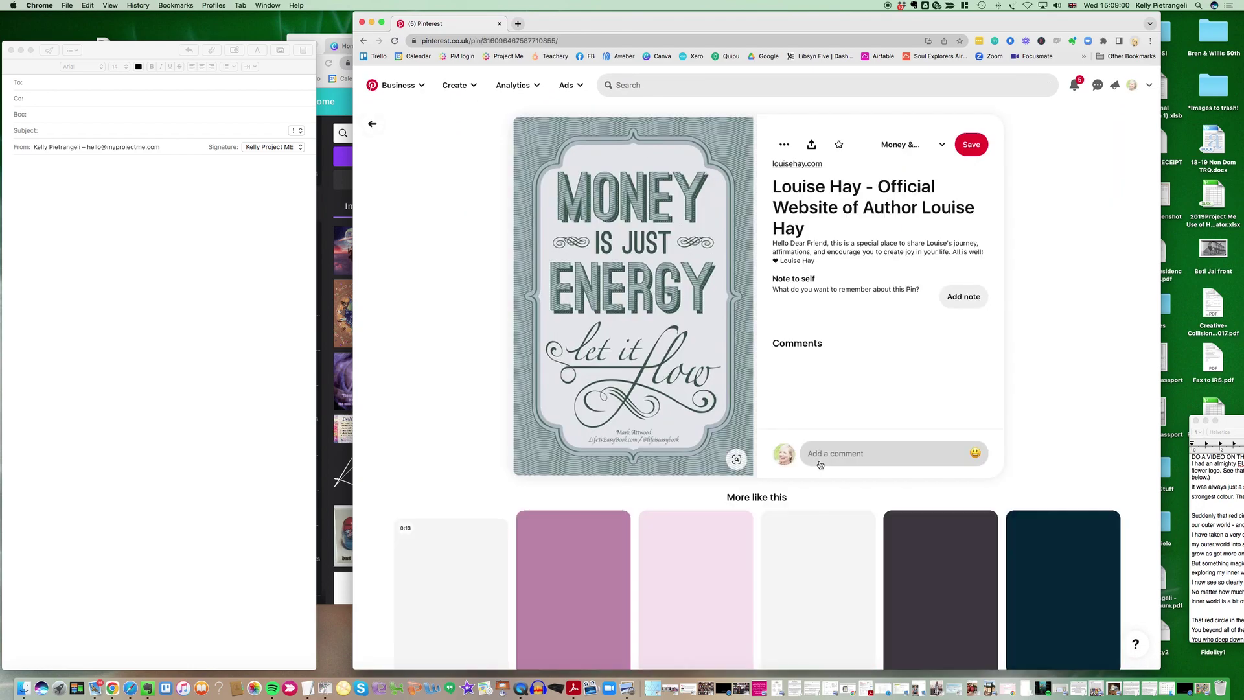
{"action": "scroll", "coordinate": [818, 463], "scroll_direction": "down", "scroll_amount": 3}
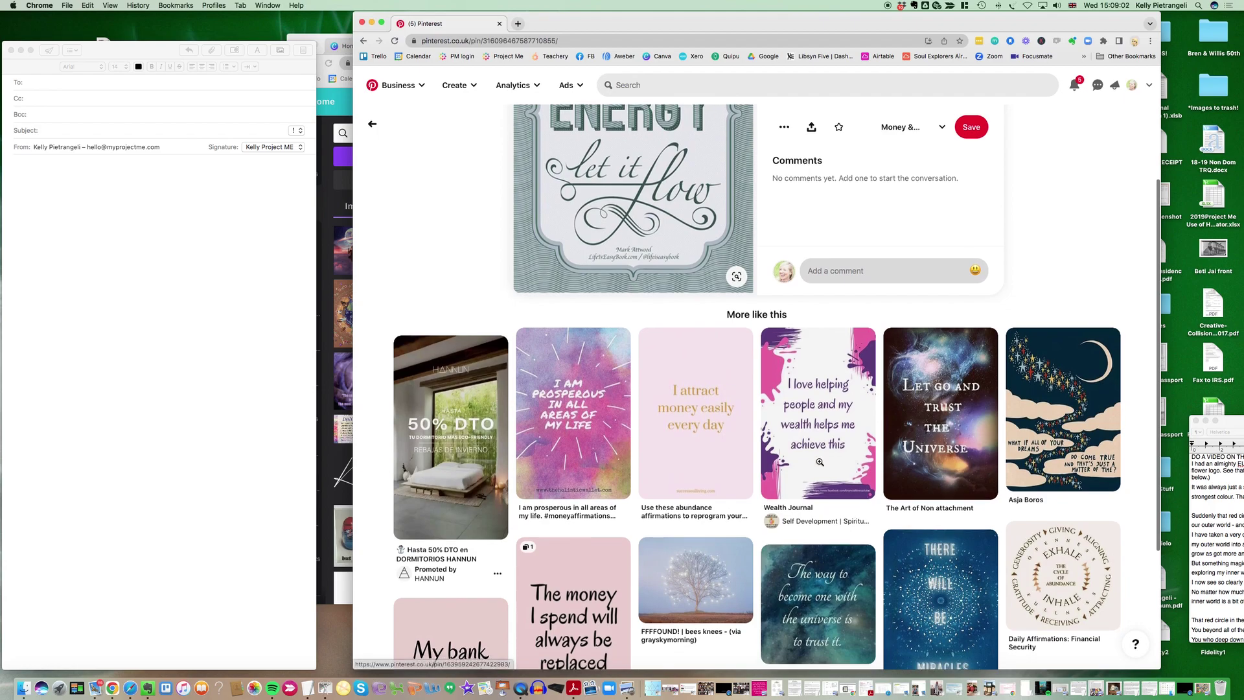
{"action": "scroll", "coordinate": [819, 464], "scroll_direction": "down", "scroll_amount": 2}
{"action": "scroll", "coordinate": [737, 389], "scroll_direction": "down", "scroll_amount": 6}
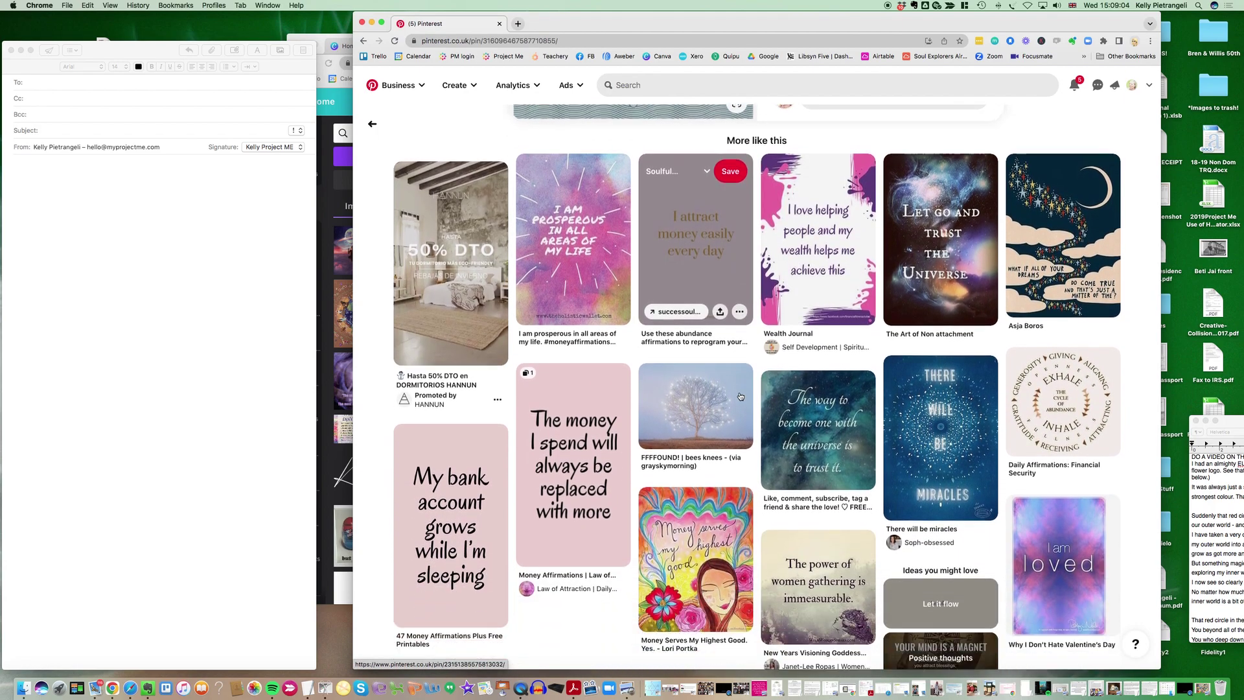
{"action": "scroll", "coordinate": [771, 396], "scroll_direction": "down", "scroll_amount": 1}
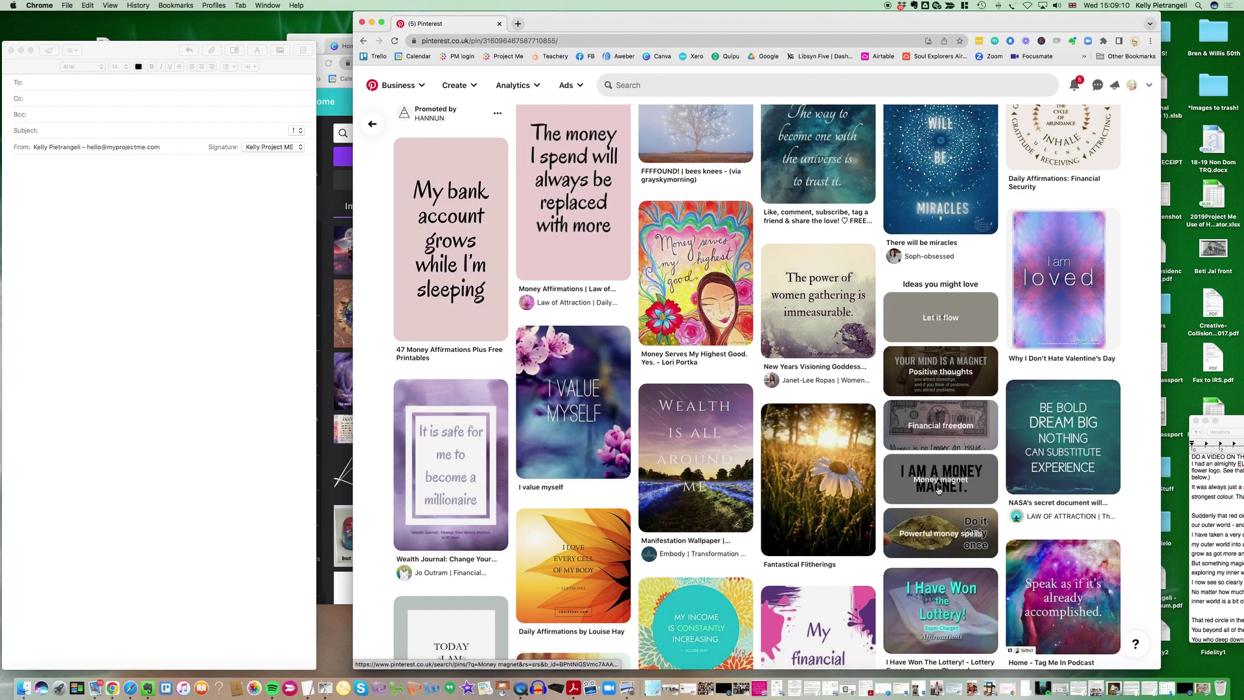
{"action": "scroll", "coordinate": [842, 479], "scroll_direction": "down", "scroll_amount": 4}
{"action": "scroll", "coordinate": [805, 472], "scroll_direction": "down", "scroll_amount": 5}
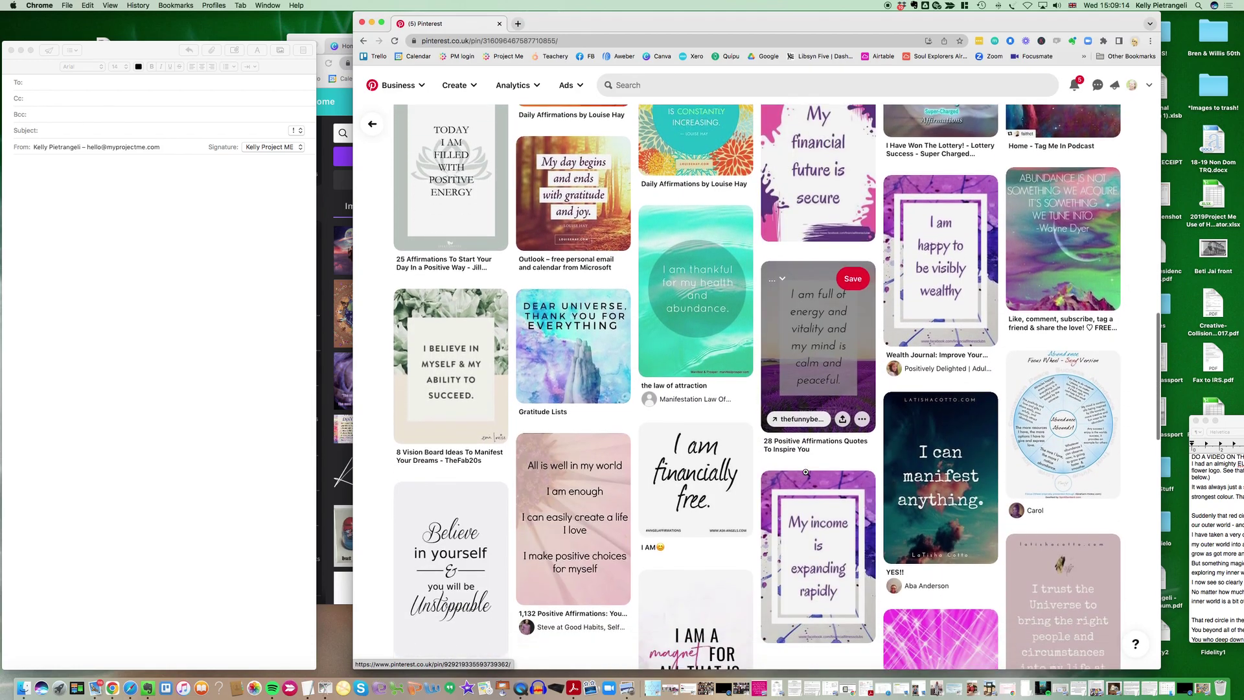
{"action": "scroll", "coordinate": [805, 472], "scroll_direction": "down", "scroll_amount": 6}
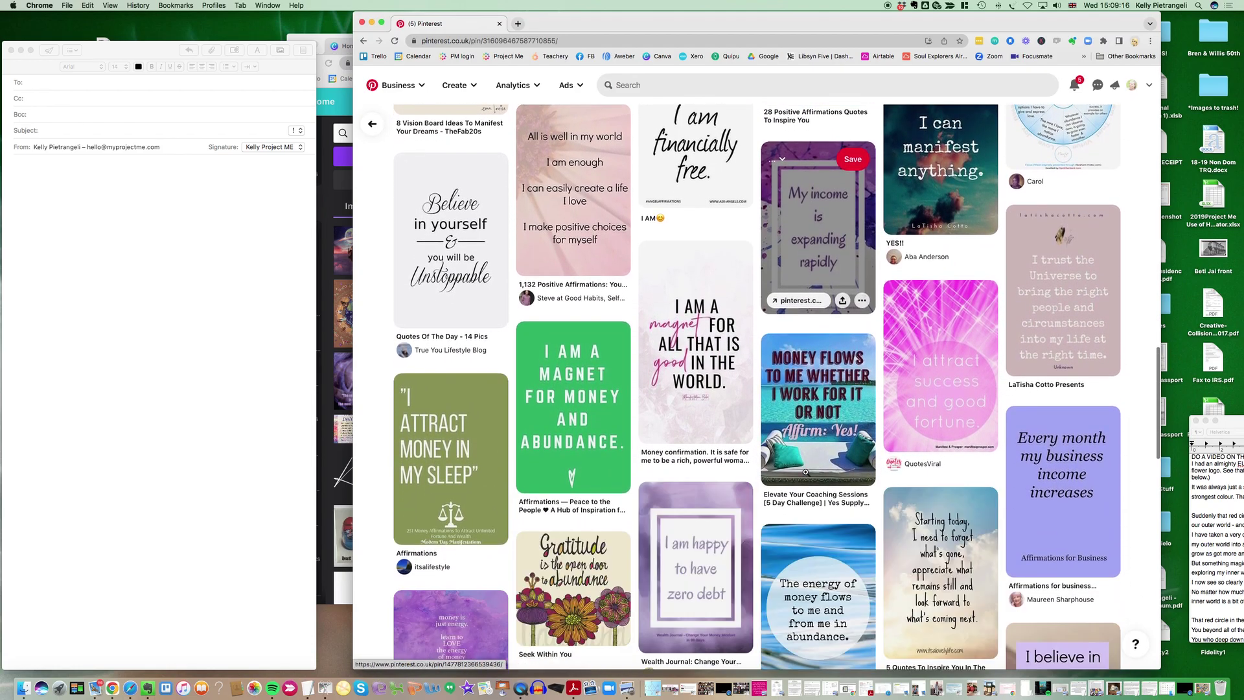
- Leave the money affirmation pin and return through the Money & Finances board to the profile's saved boards
{"action": "scroll", "coordinate": [805, 472], "scroll_direction": "up", "scroll_amount": 15}
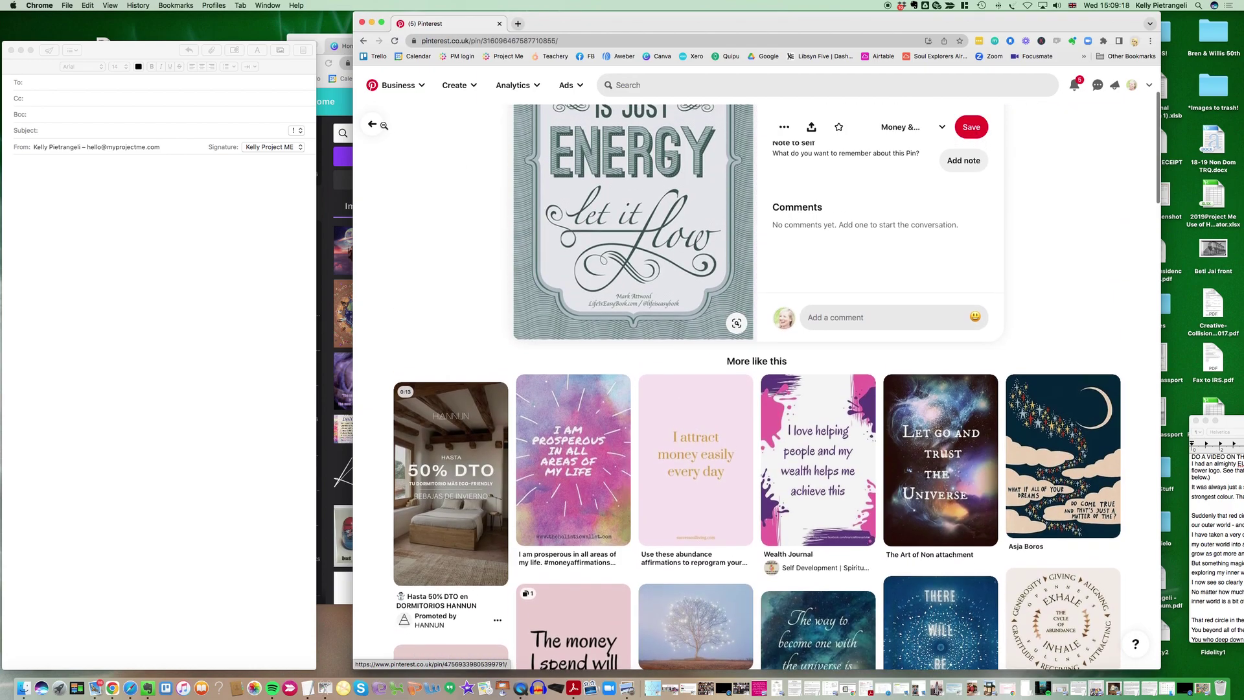
{"action": "left_click", "coordinate": [373, 124]}
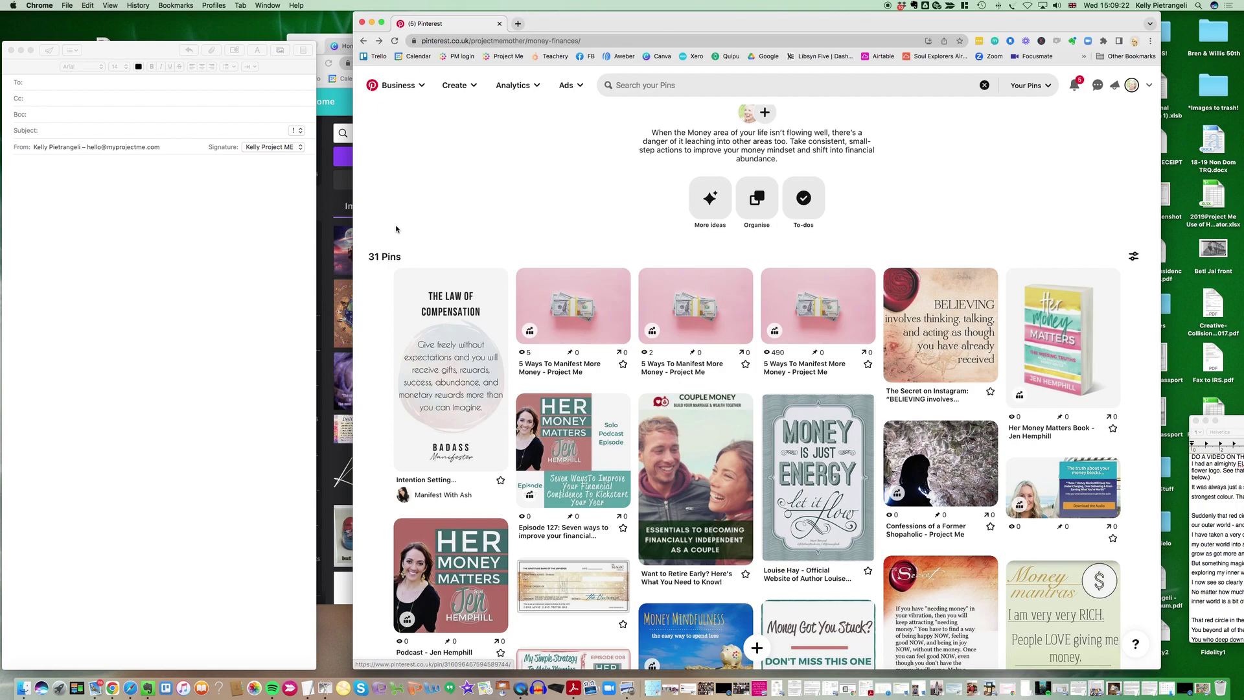
{"action": "scroll", "coordinate": [492, 214], "scroll_direction": "up", "scroll_amount": 1}
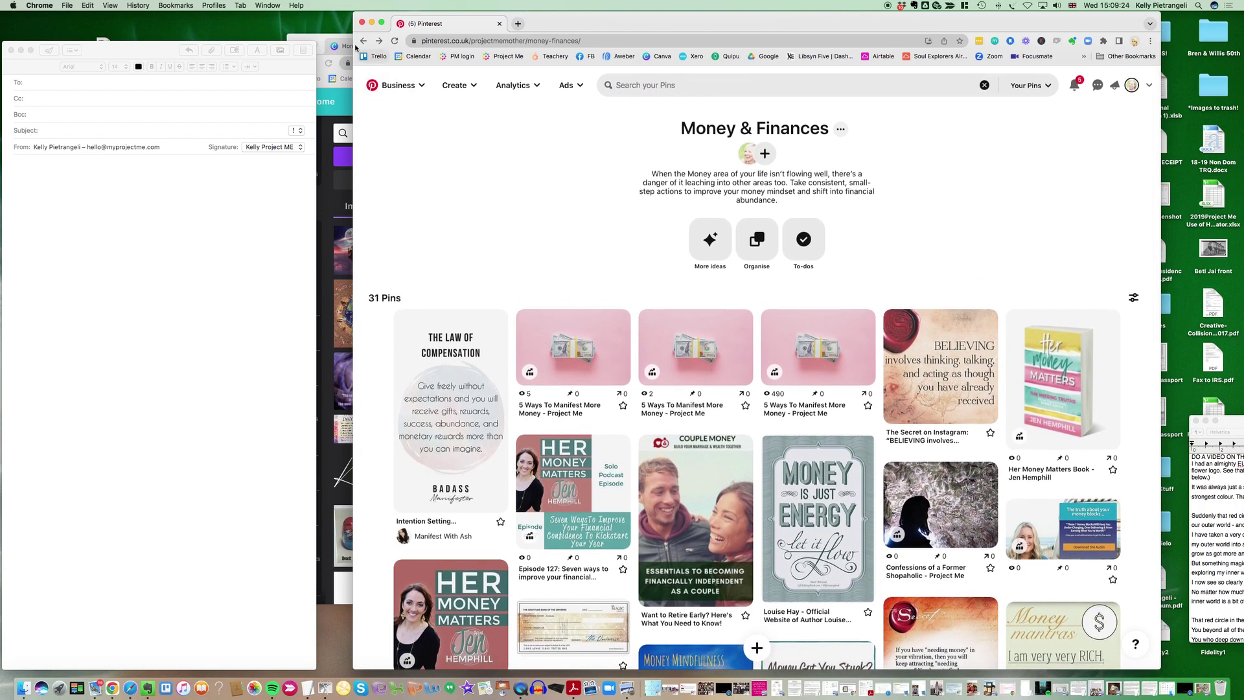
{"action": "left_click", "coordinate": [363, 41]}
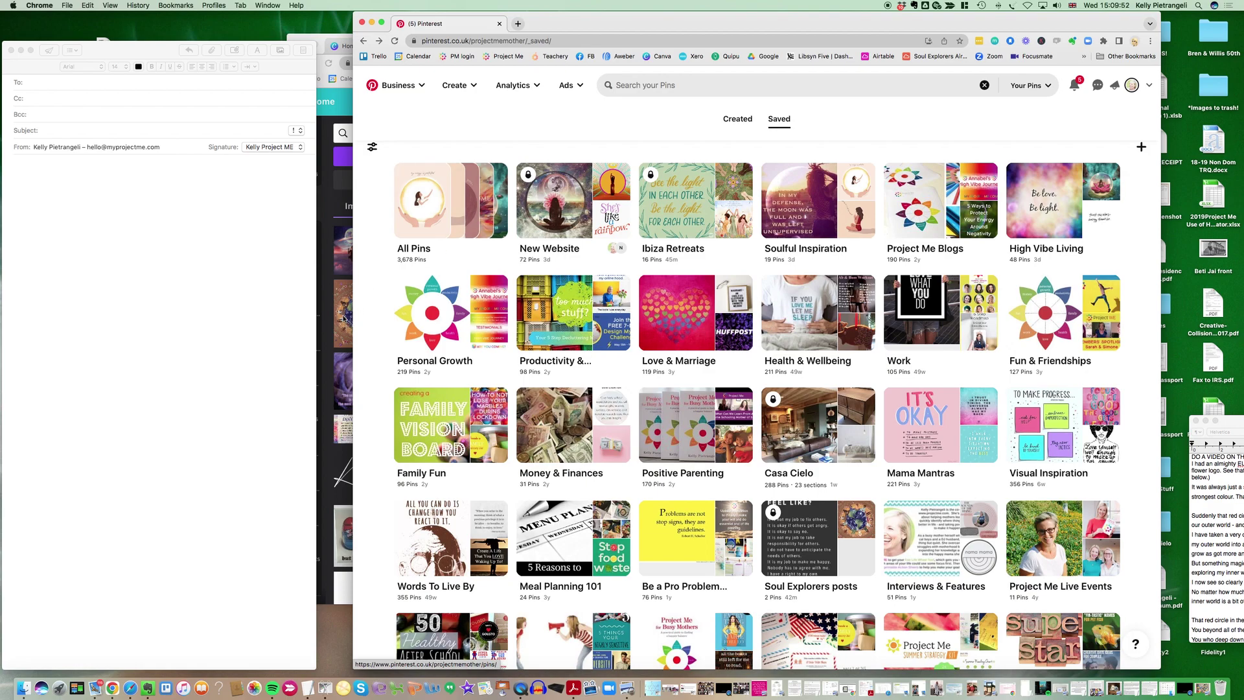
- Check the vision board design in Canva, switch back to Pinterest and look over the full collection of saved boards
{"action": "left_click", "coordinate": [334, 267]}
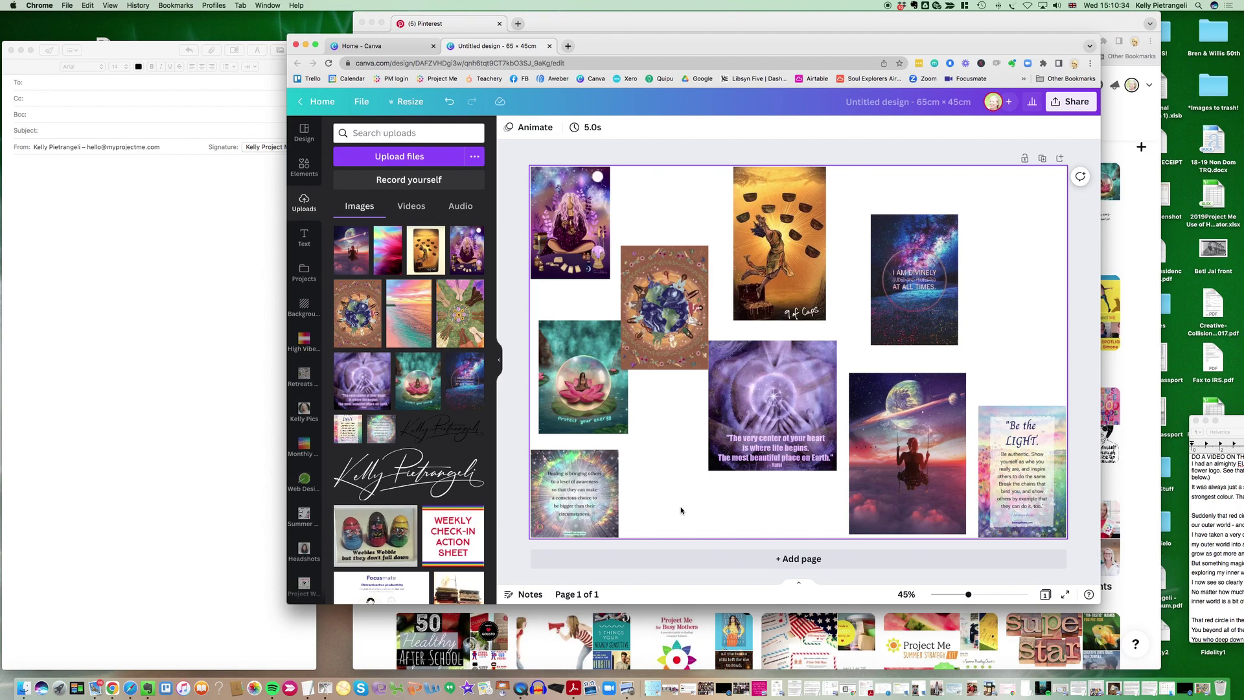
{"action": "left_click", "coordinate": [646, 616]}
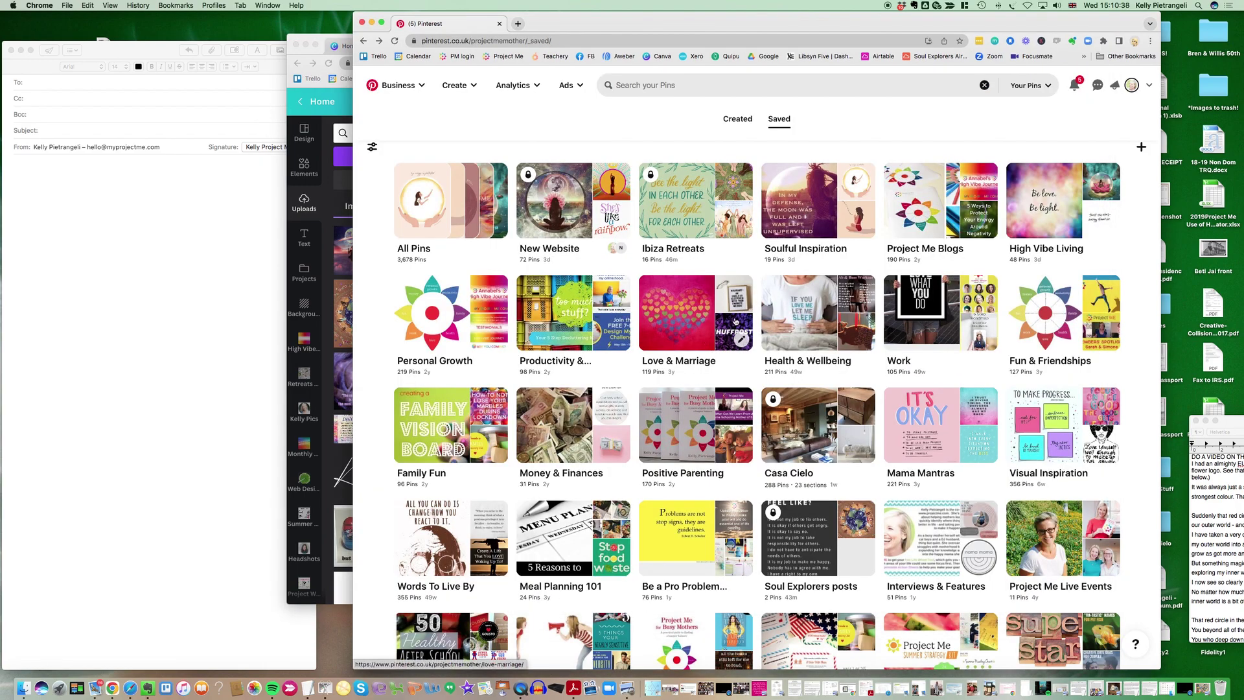
{"action": "scroll", "coordinate": [735, 321], "scroll_direction": "up", "scroll_amount": 3}
{"action": "scroll", "coordinate": [736, 321], "scroll_direction": "down", "scroll_amount": 5}
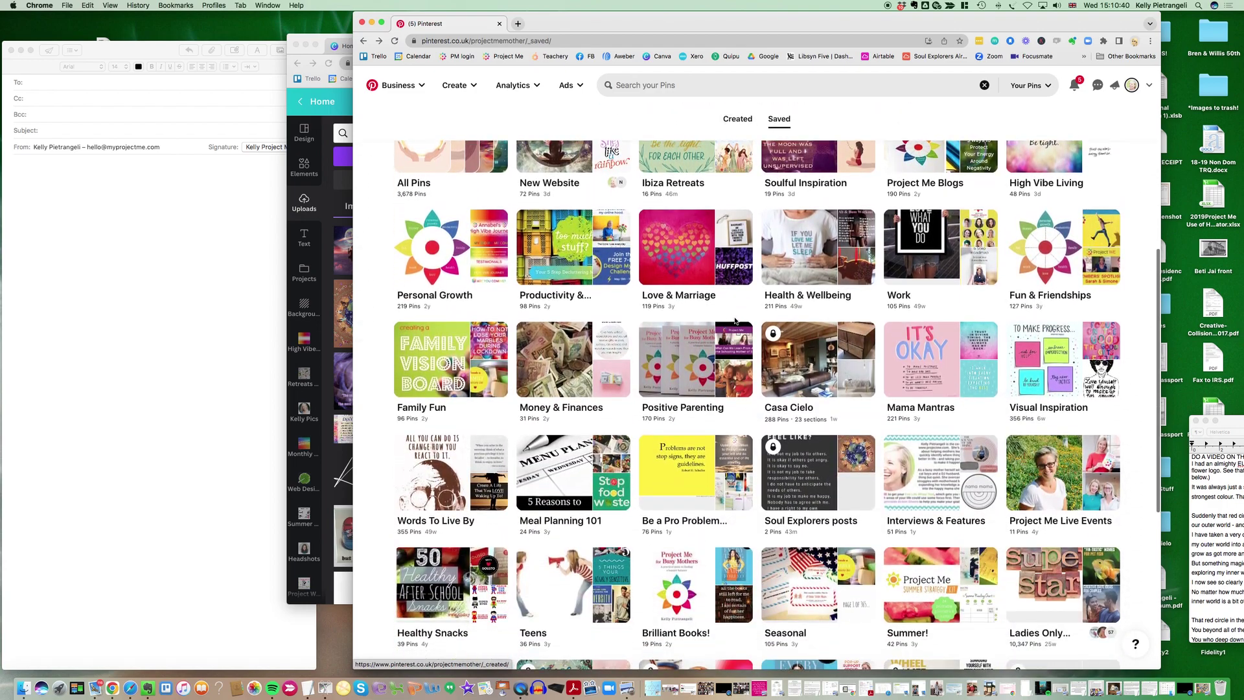
{"action": "scroll", "coordinate": [735, 321], "scroll_direction": "down", "scroll_amount": 5}
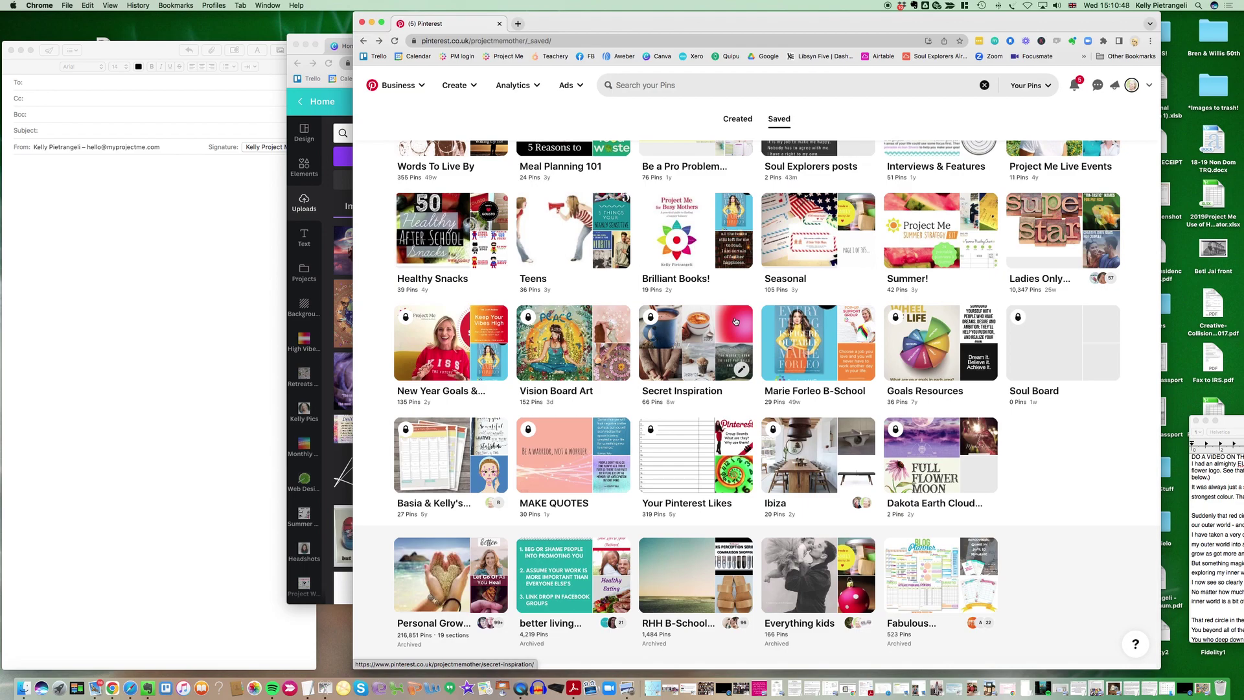
{"action": "scroll", "coordinate": [735, 322], "scroll_direction": "up", "scroll_amount": 5}
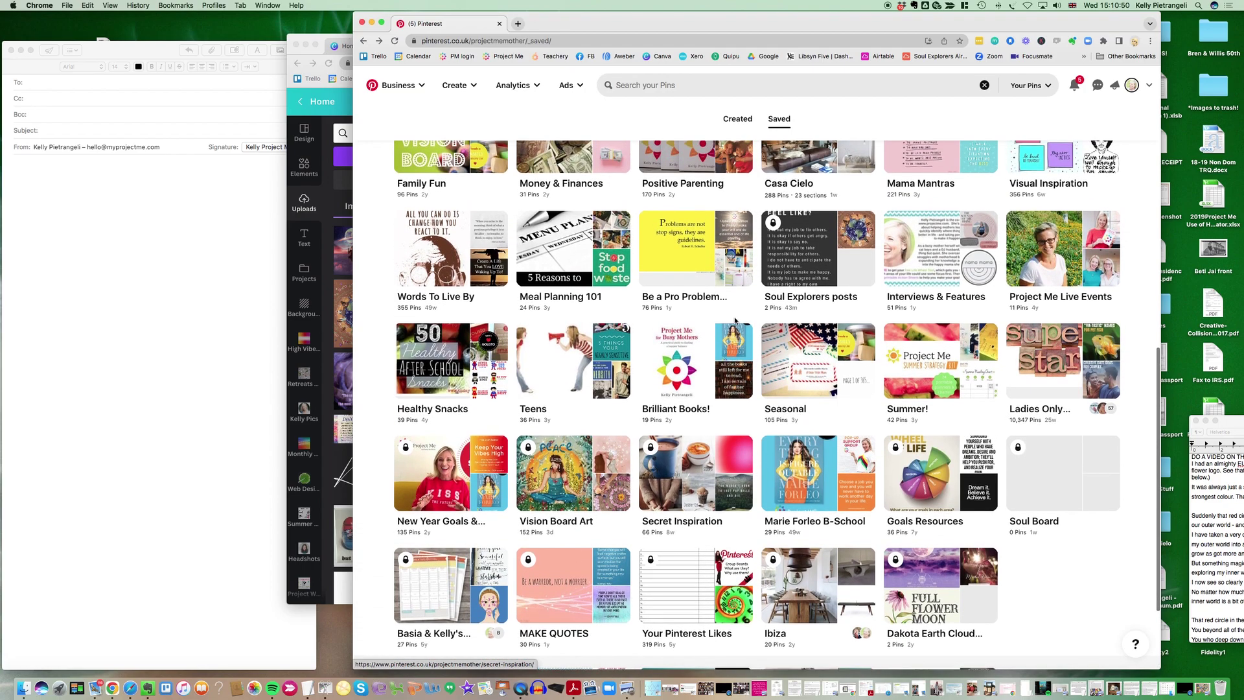
{"action": "scroll", "coordinate": [736, 321], "scroll_direction": "up", "scroll_amount": 2}
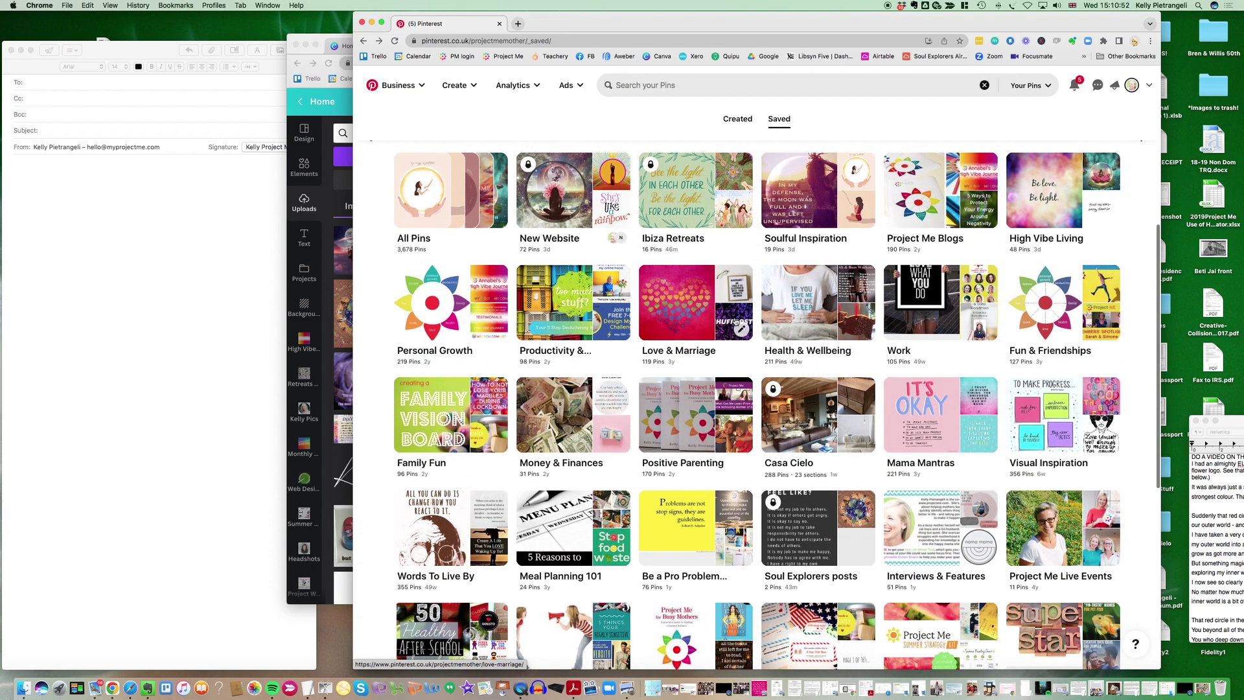
- Open the Visual Inspiration board and look through its pins
{"action": "left_click", "coordinate": [1060, 414]}
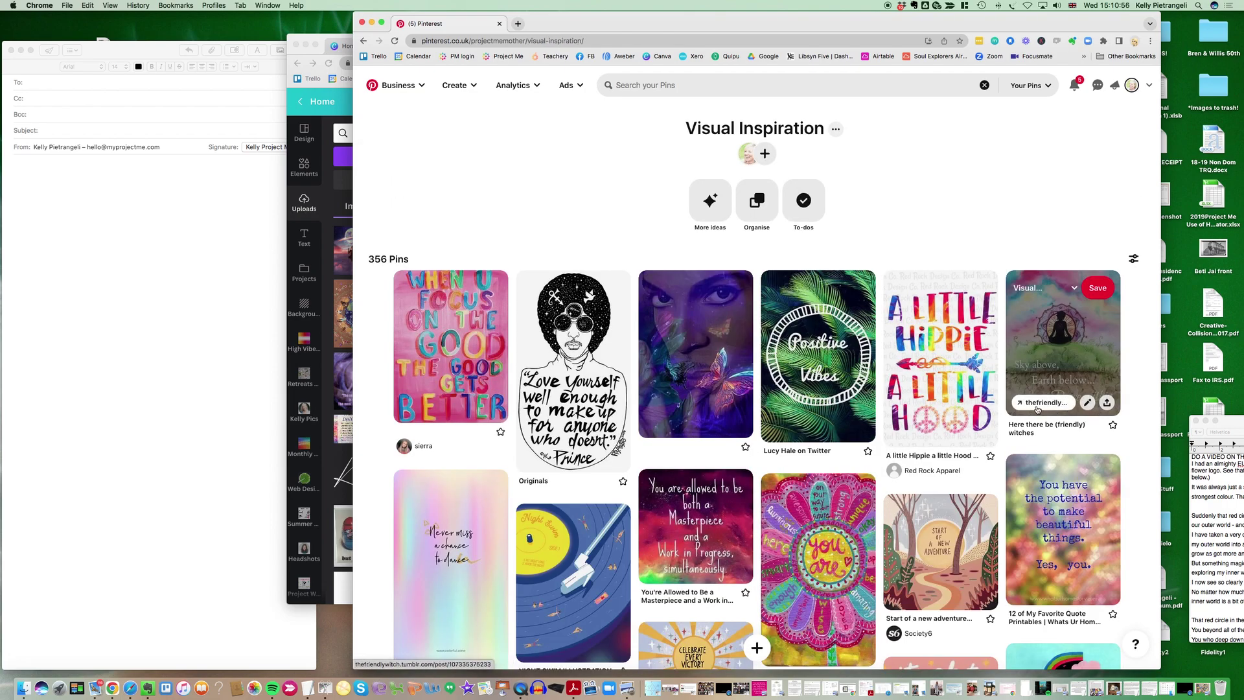
{"action": "scroll", "coordinate": [1036, 409], "scroll_direction": "down", "scroll_amount": 1}
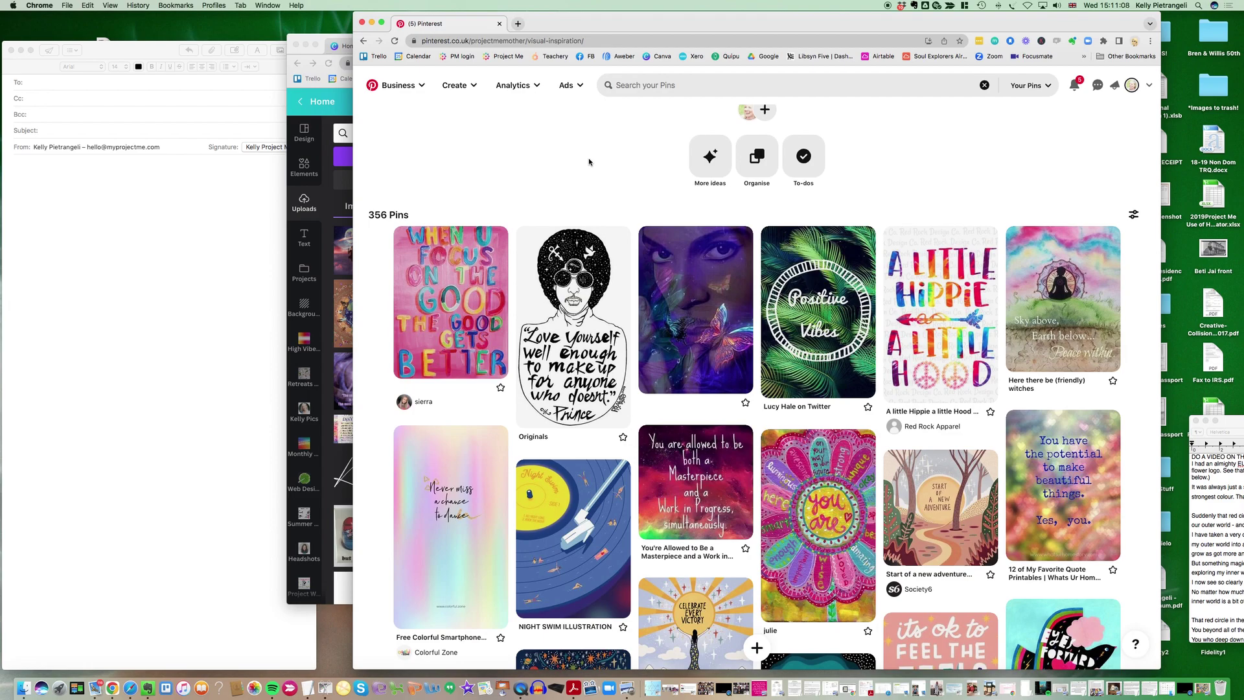
{"action": "mouse_move", "coordinate": [677, 303]}
{"action": "scroll", "coordinate": [746, 315], "scroll_direction": "down", "scroll_amount": 10}
{"action": "scroll", "coordinate": [747, 315], "scroll_direction": "down", "scroll_amount": 3}
{"action": "scroll", "coordinate": [746, 315], "scroll_direction": "down", "scroll_amount": 3}
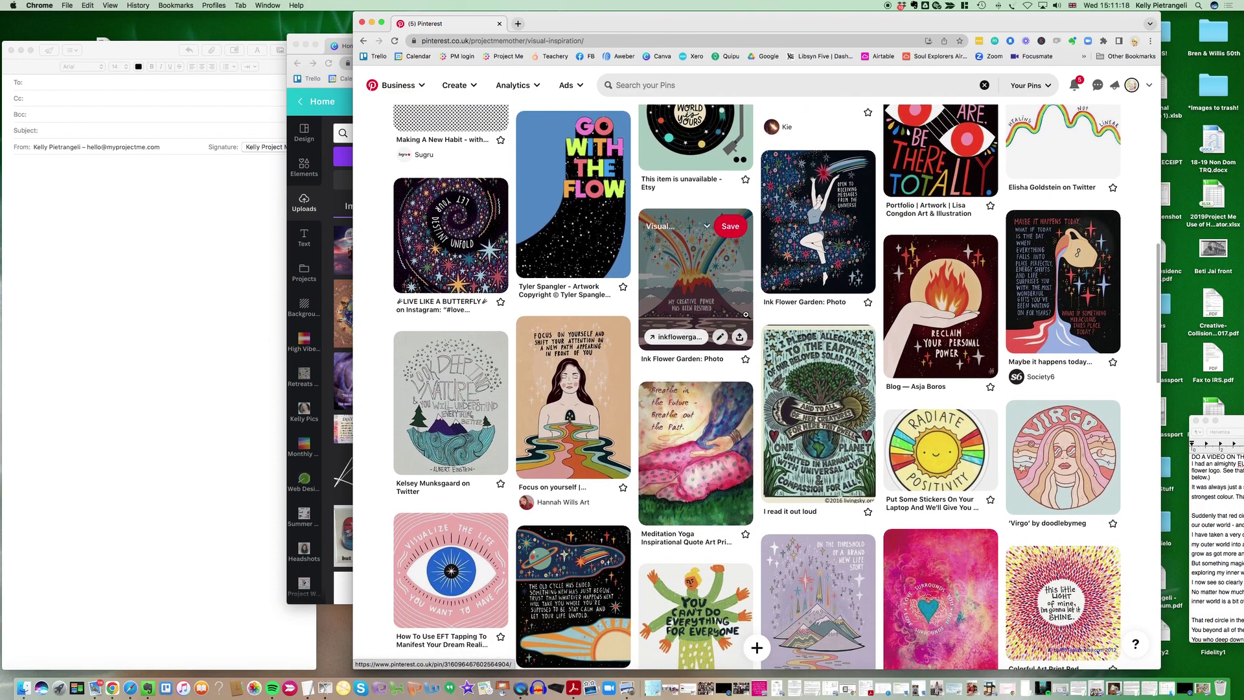
- Open the "Radiate Positivity" sun sticker pin, look through the similar pins and return to the Visual Inspiration board
{"action": "left_click", "coordinate": [932, 452]}
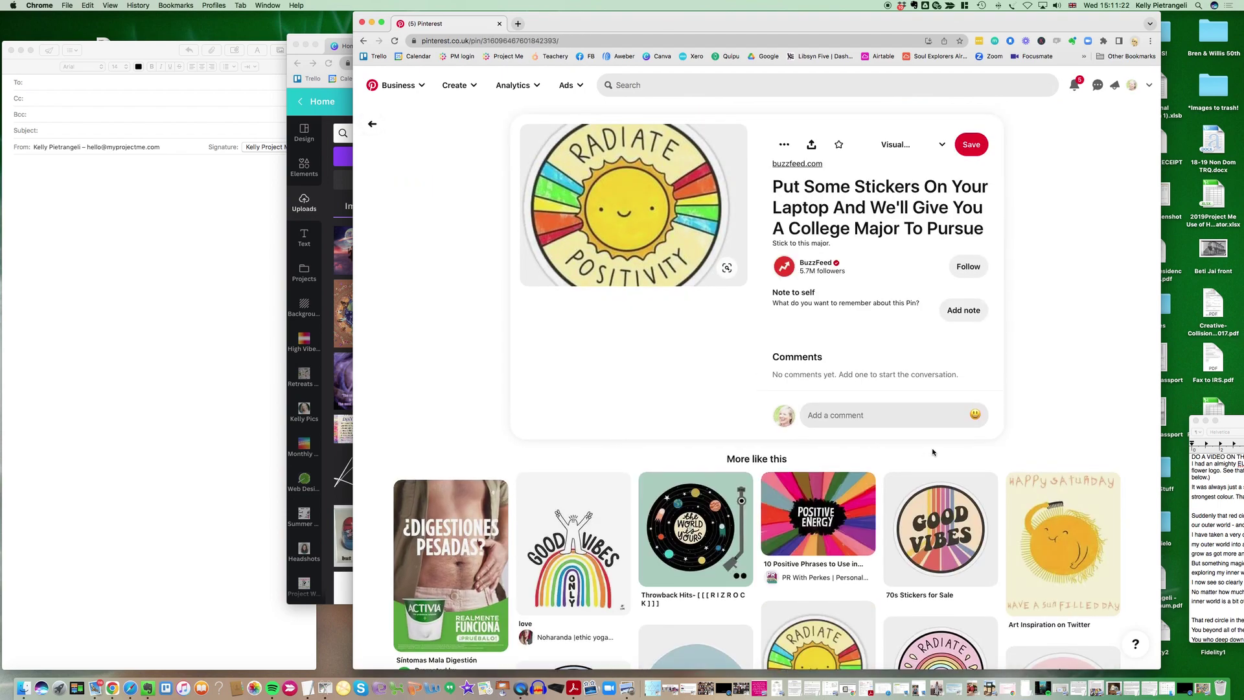
{"action": "scroll", "coordinate": [933, 451], "scroll_direction": "down", "scroll_amount": 10}
{"action": "scroll", "coordinate": [930, 448], "scroll_direction": "down", "scroll_amount": 5}
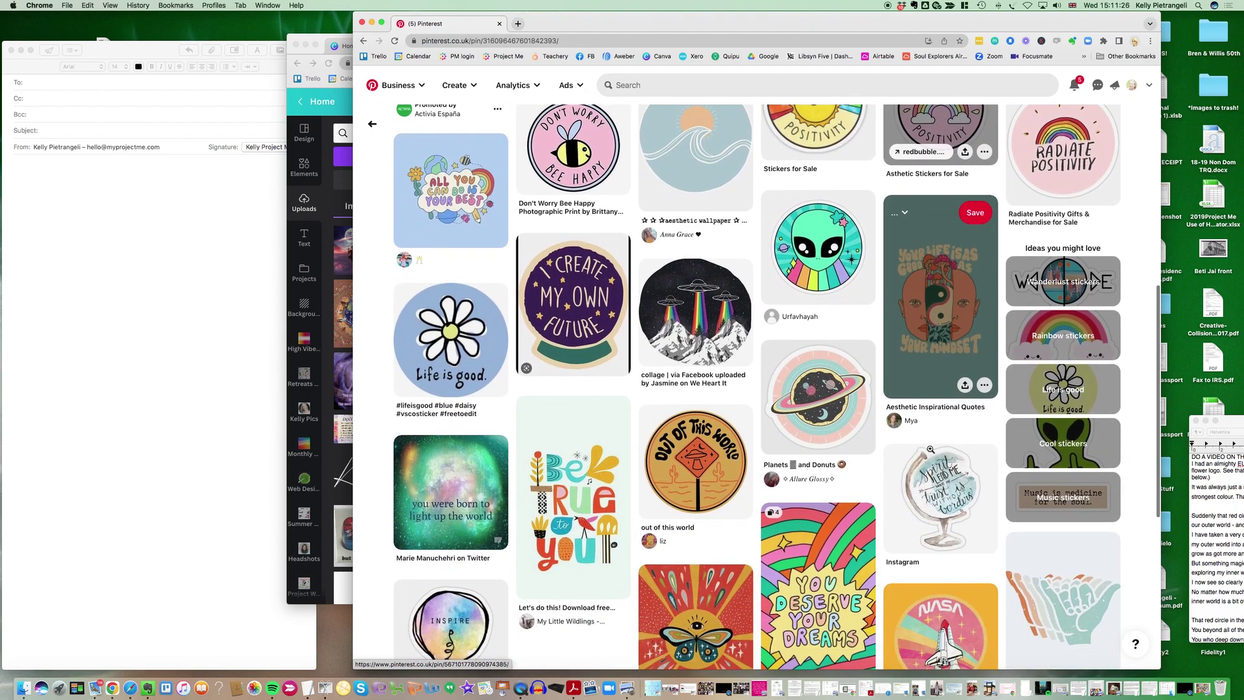
{"action": "scroll", "coordinate": [930, 449], "scroll_direction": "down", "scroll_amount": 7}
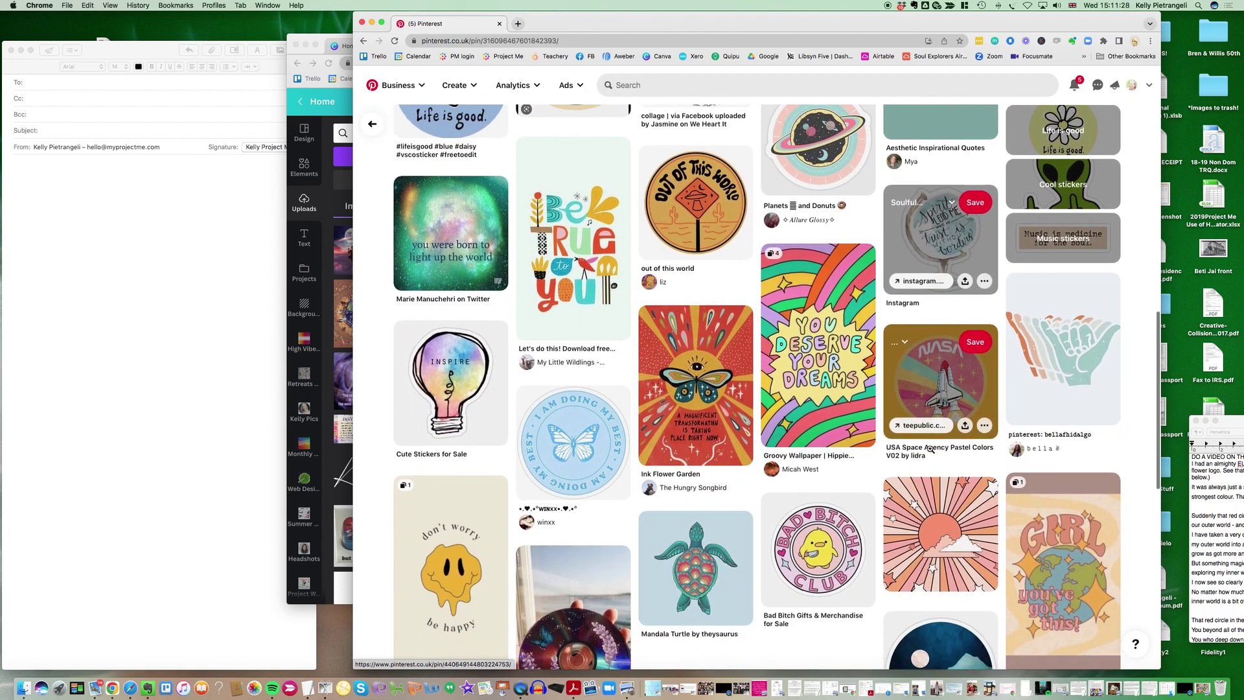
{"action": "scroll", "coordinate": [930, 448], "scroll_direction": "down", "scroll_amount": 3}
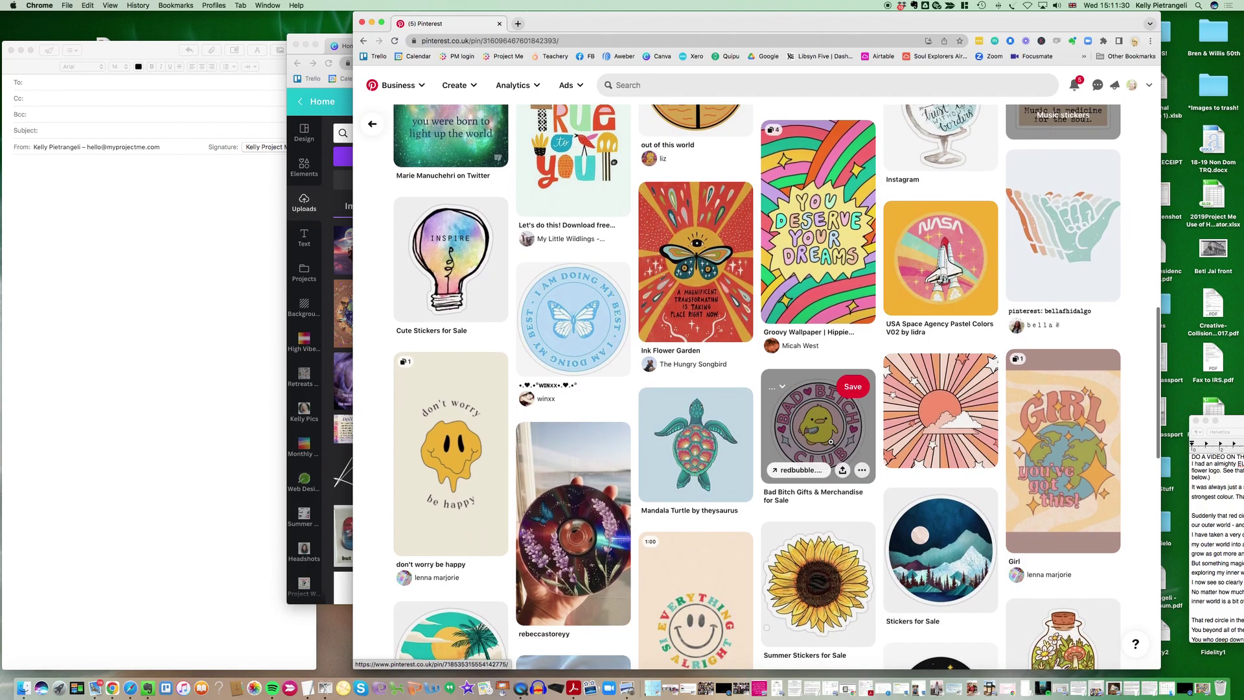
{"action": "left_click", "coordinate": [373, 124]}
{"action": "left_click", "coordinate": [372, 124]}
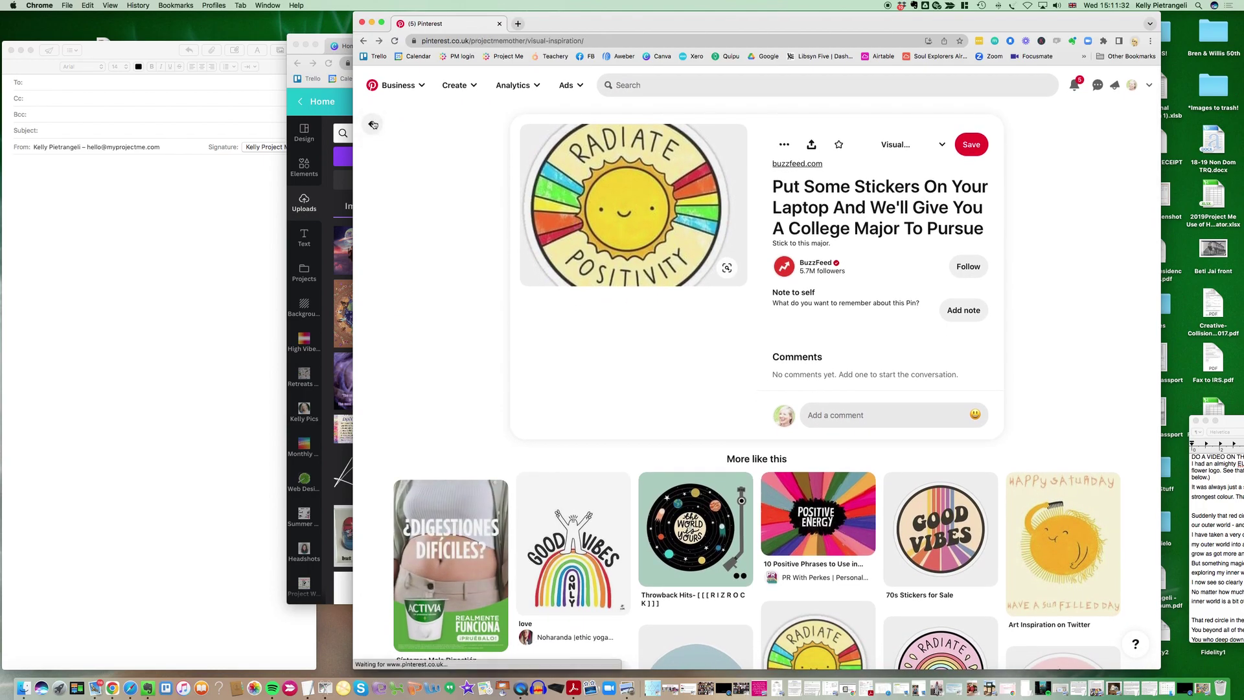
- Look further through the Visual Inspiration pins and go back to the profile's saved boards
{"action": "scroll", "coordinate": [428, 182], "scroll_direction": "down", "scroll_amount": 15}
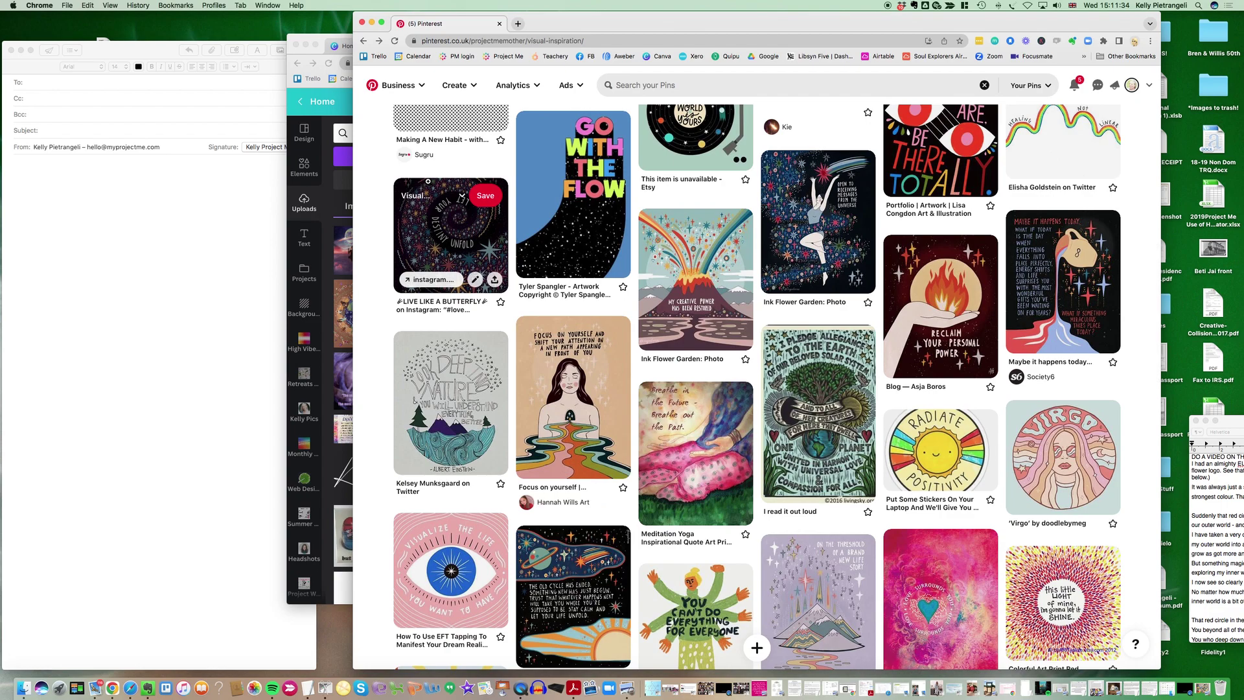
{"action": "scroll", "coordinate": [713, 291], "scroll_direction": "down", "scroll_amount": 5}
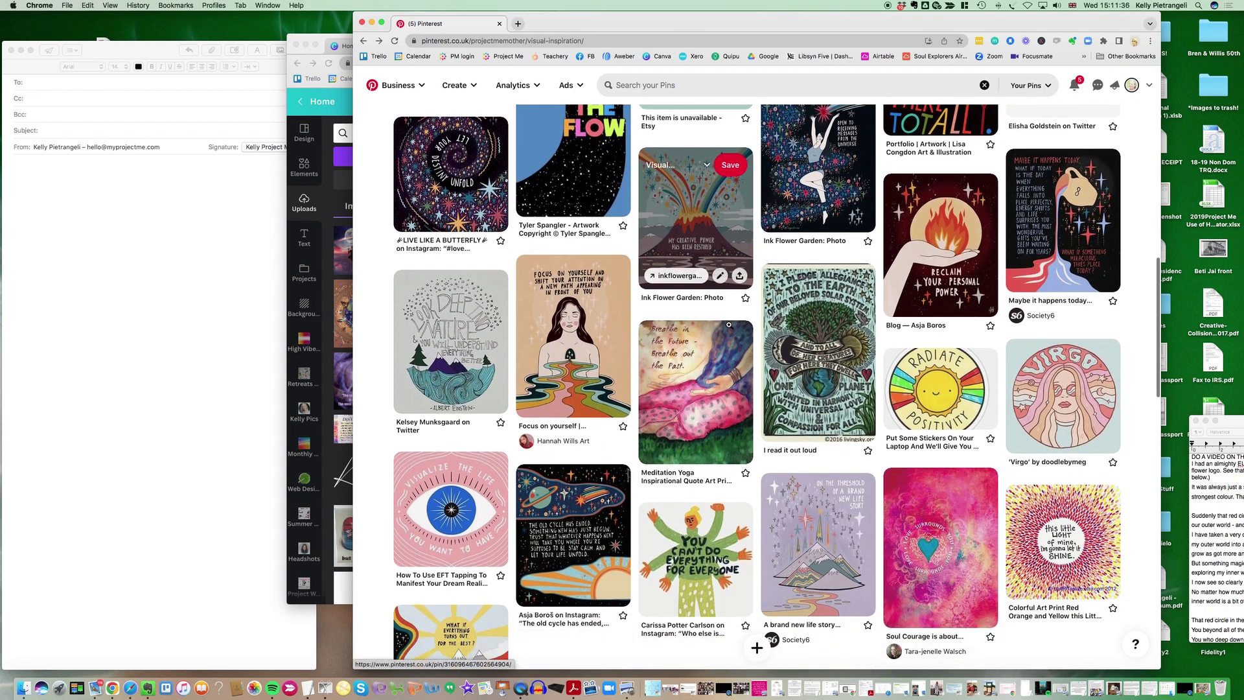
{"action": "scroll", "coordinate": [730, 325], "scroll_direction": "down", "scroll_amount": 5}
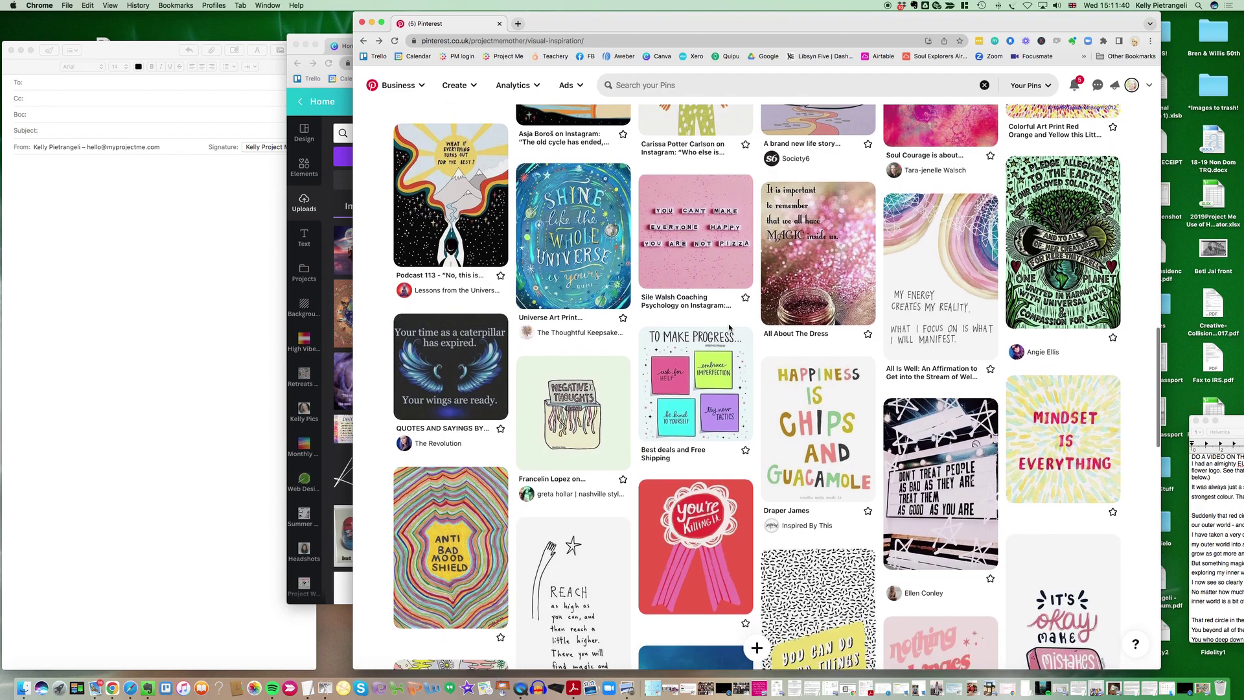
{"action": "scroll", "coordinate": [687, 279], "scroll_direction": "up", "scroll_amount": 20}
{"action": "left_click", "coordinate": [364, 40]}
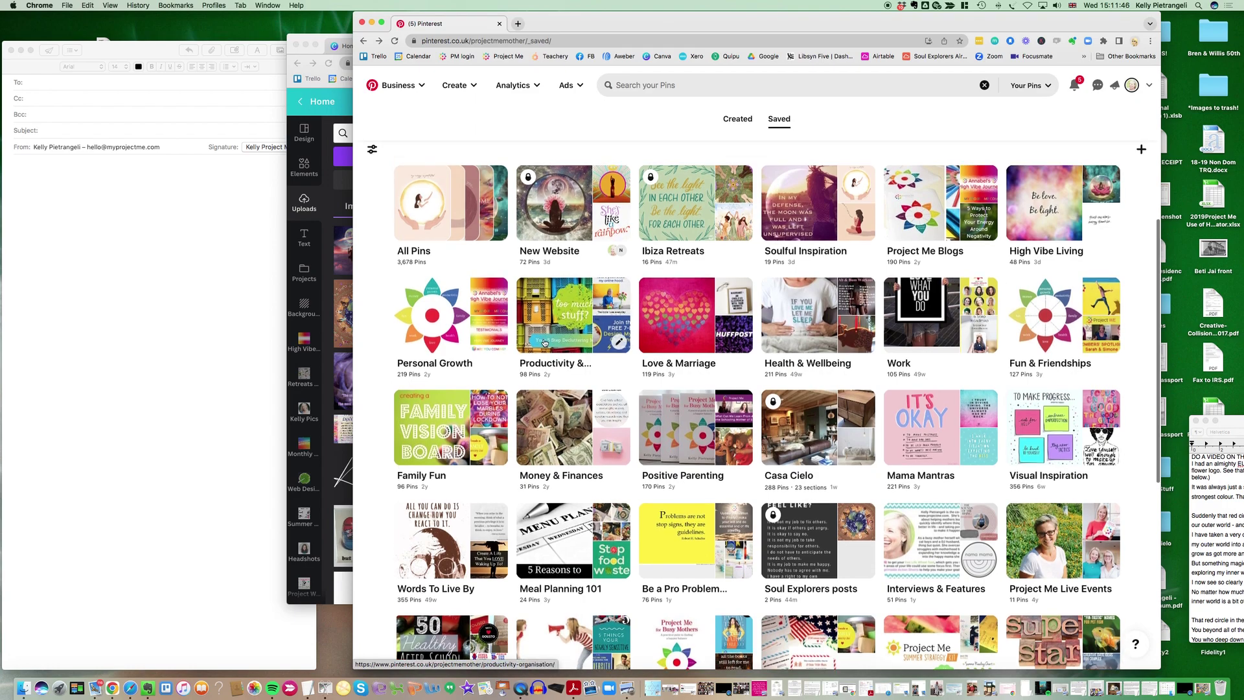
- Bring the blank email draft and the Canva design to the front in turn, and return to the Pinterest saved boards
{"action": "scroll", "coordinate": [545, 342], "scroll_direction": "up", "scroll_amount": 3}
{"action": "scroll", "coordinate": [544, 342], "scroll_direction": "down", "scroll_amount": 2}
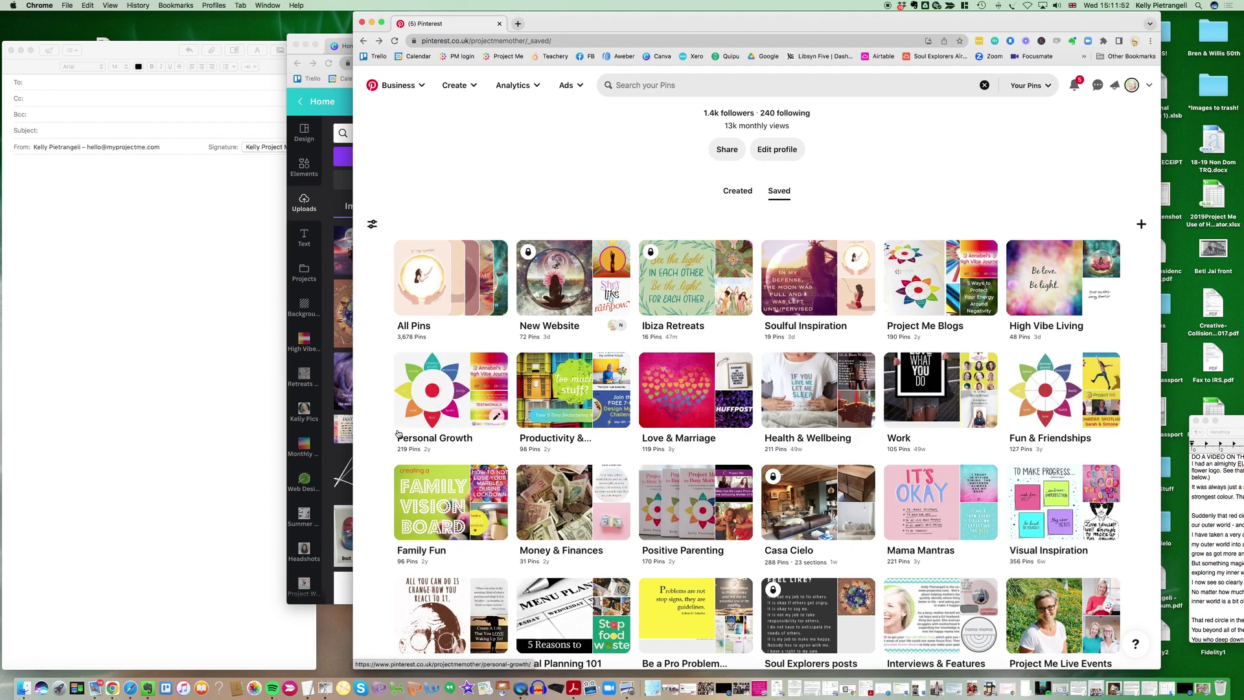
{"action": "left_click", "coordinate": [220, 358]}
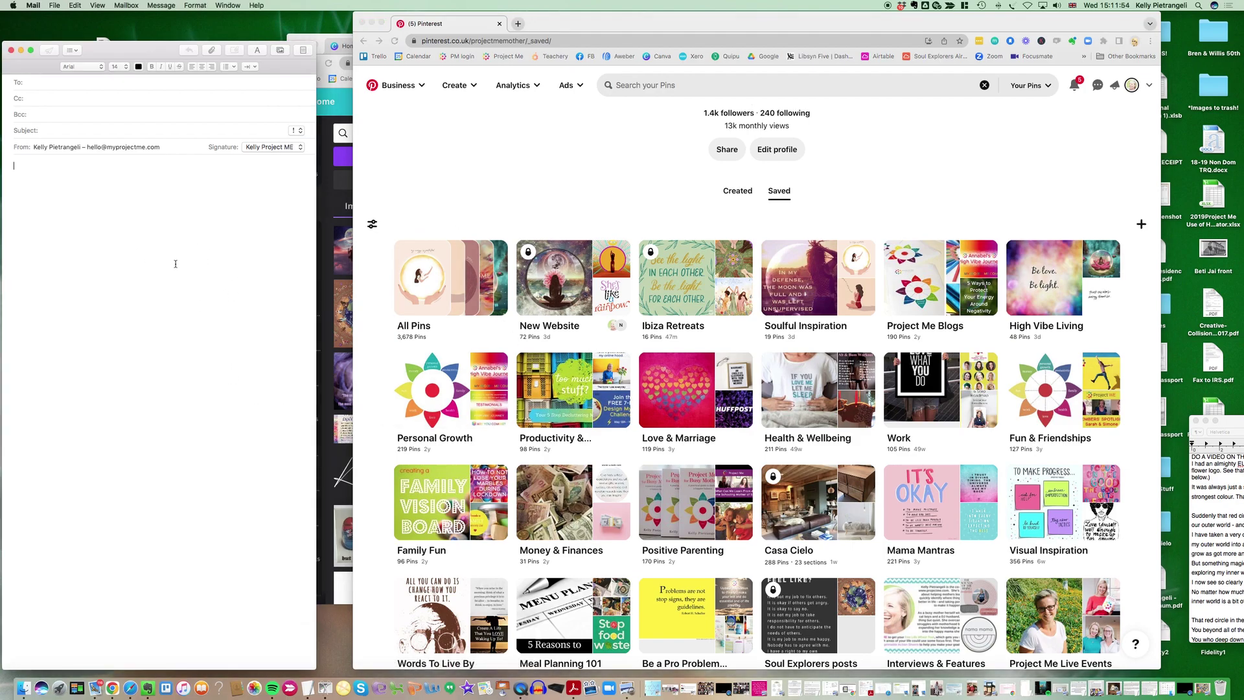
{"action": "left_click", "coordinate": [320, 237]}
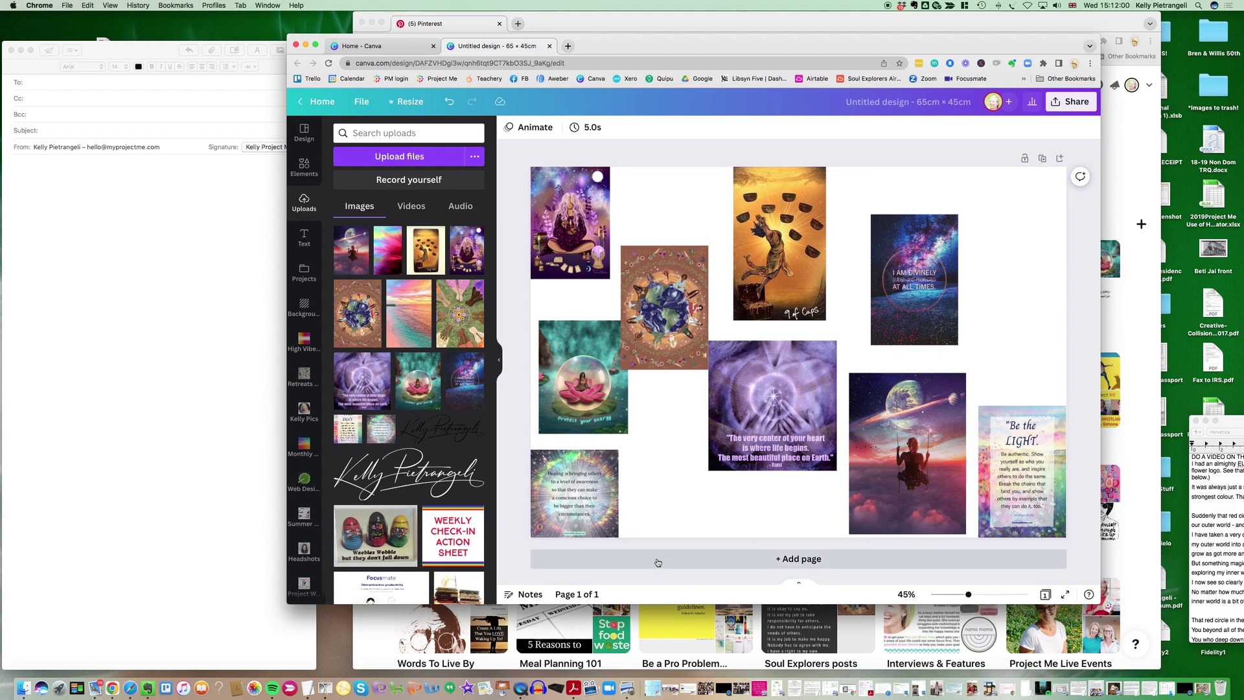
{"action": "left_click", "coordinate": [636, 622]}
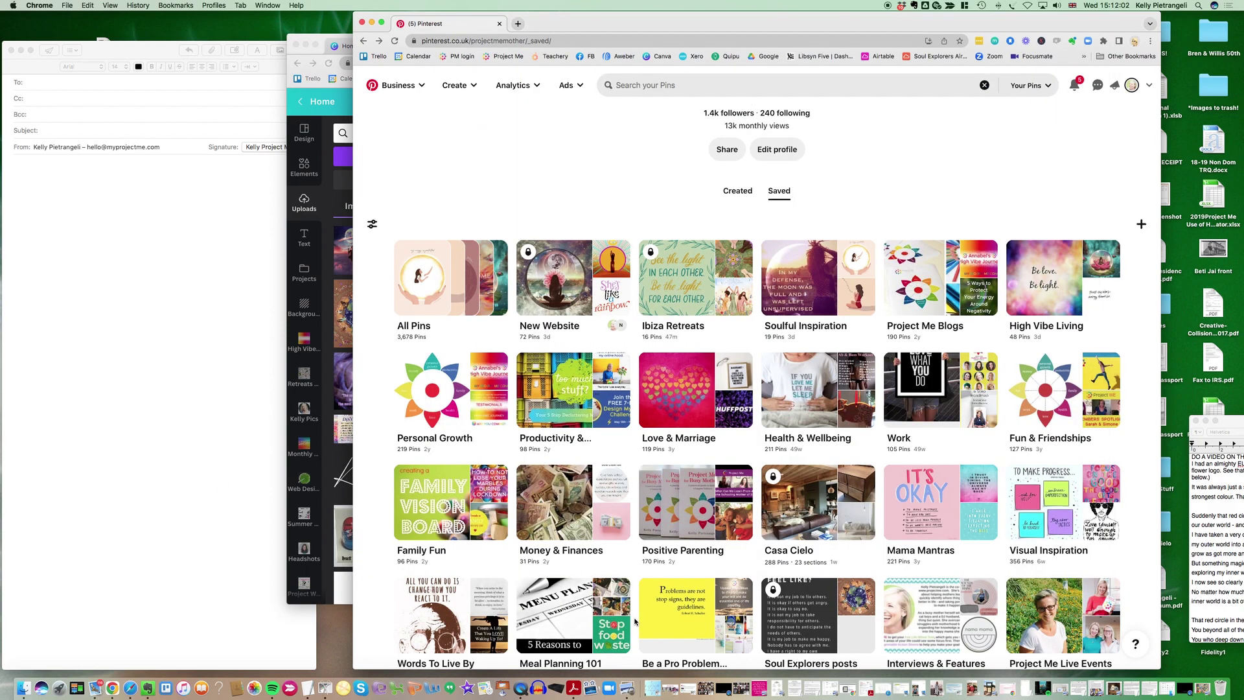
- Open the New Website board and its collage art pin of a silhouetted woman before an orange sun
{"action": "left_click", "coordinate": [557, 295]}
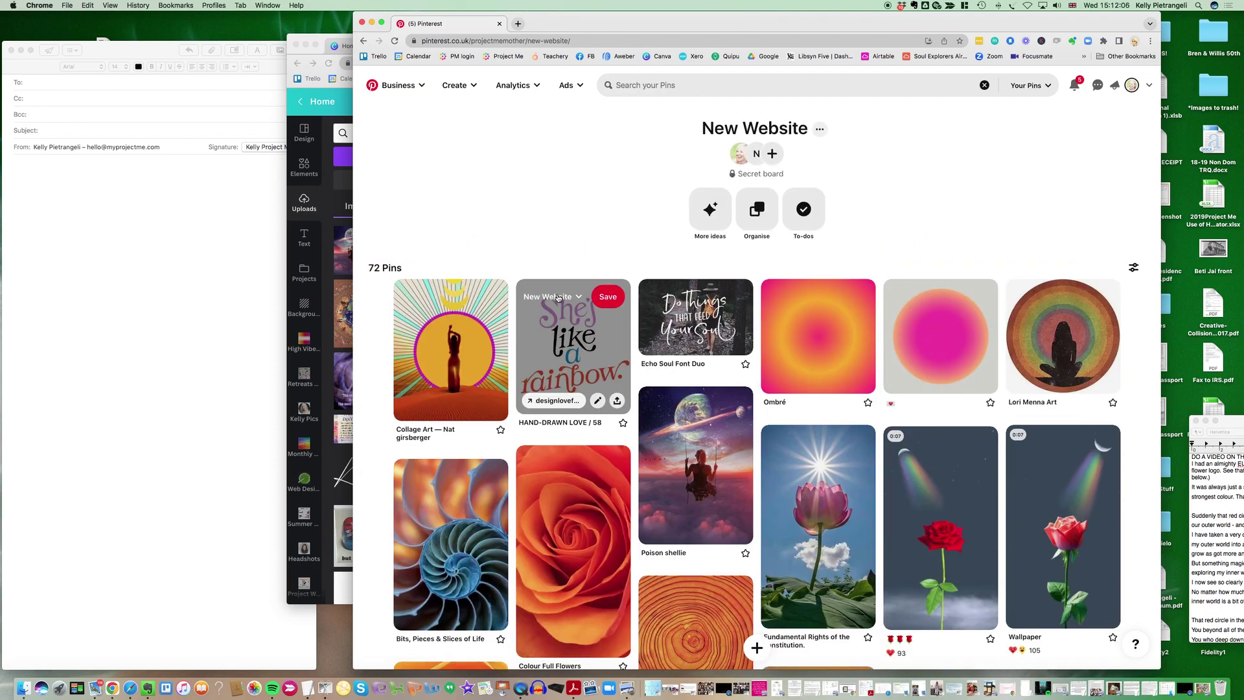
{"action": "left_click", "coordinate": [473, 337]}
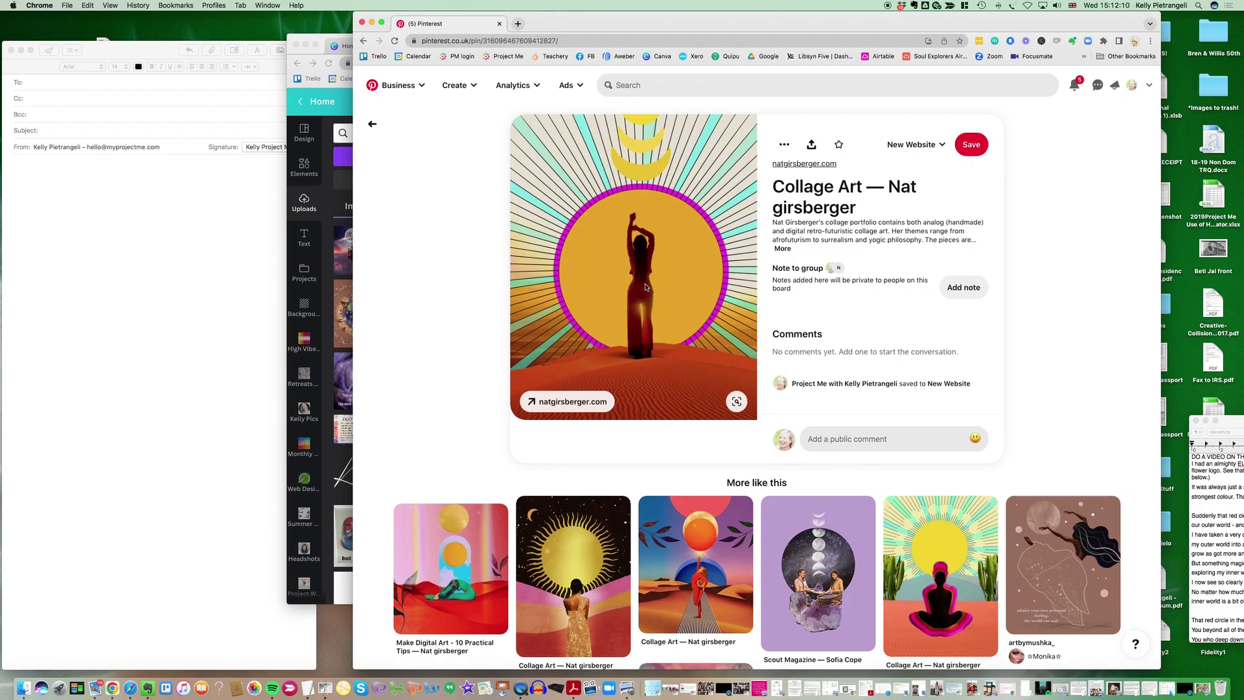
{"action": "right_click", "coordinate": [646, 287]}
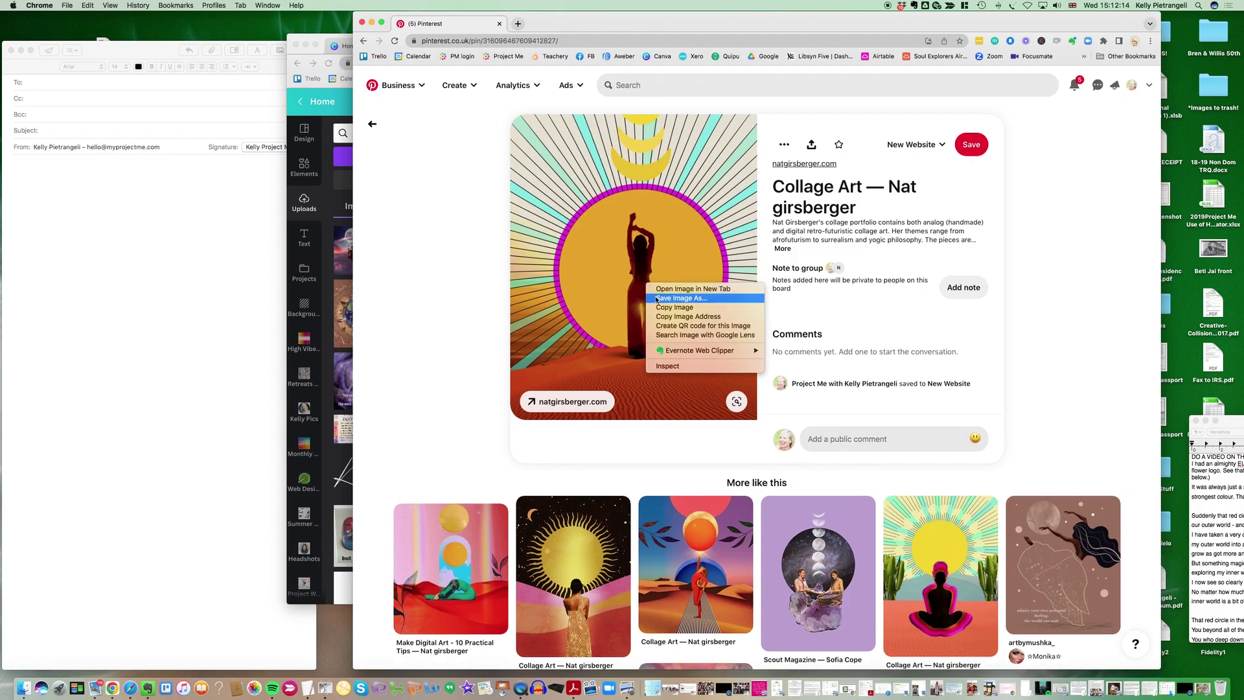
{"action": "left_click", "coordinate": [656, 298]}
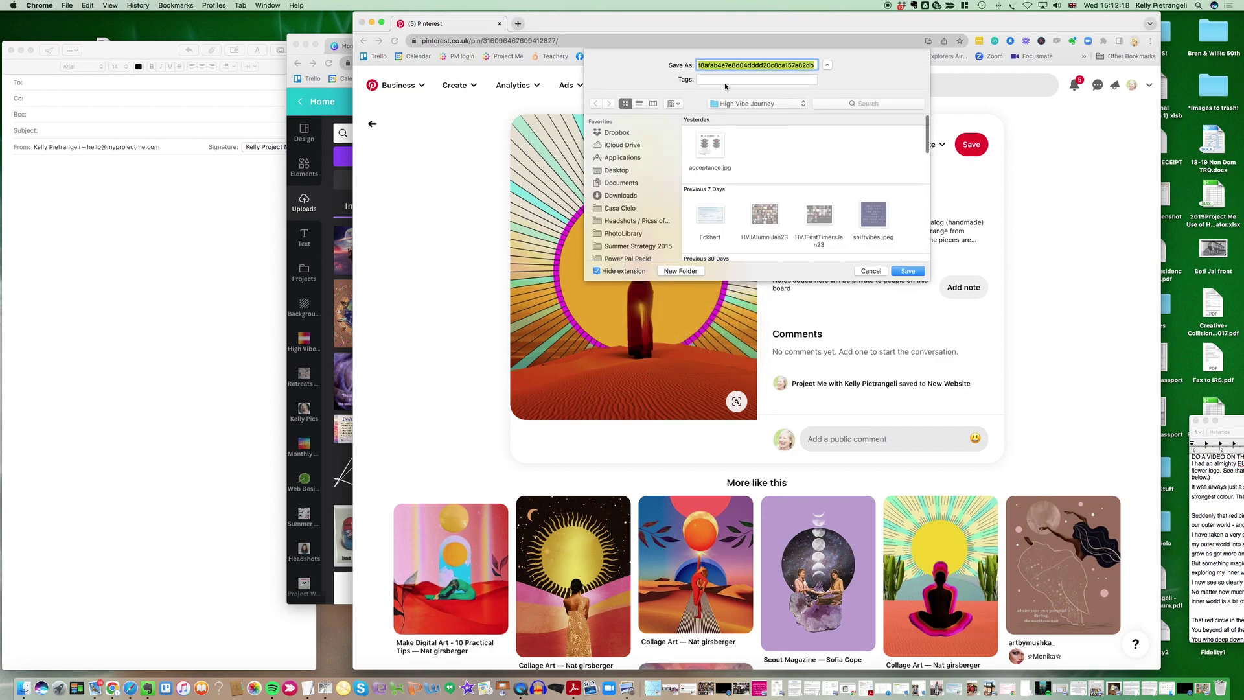
{"action": "scroll", "coordinate": [602, 233], "scroll_direction": "down", "scroll_amount": 5}
{"action": "scroll", "coordinate": [659, 214], "scroll_direction": "down", "scroll_amount": 1}
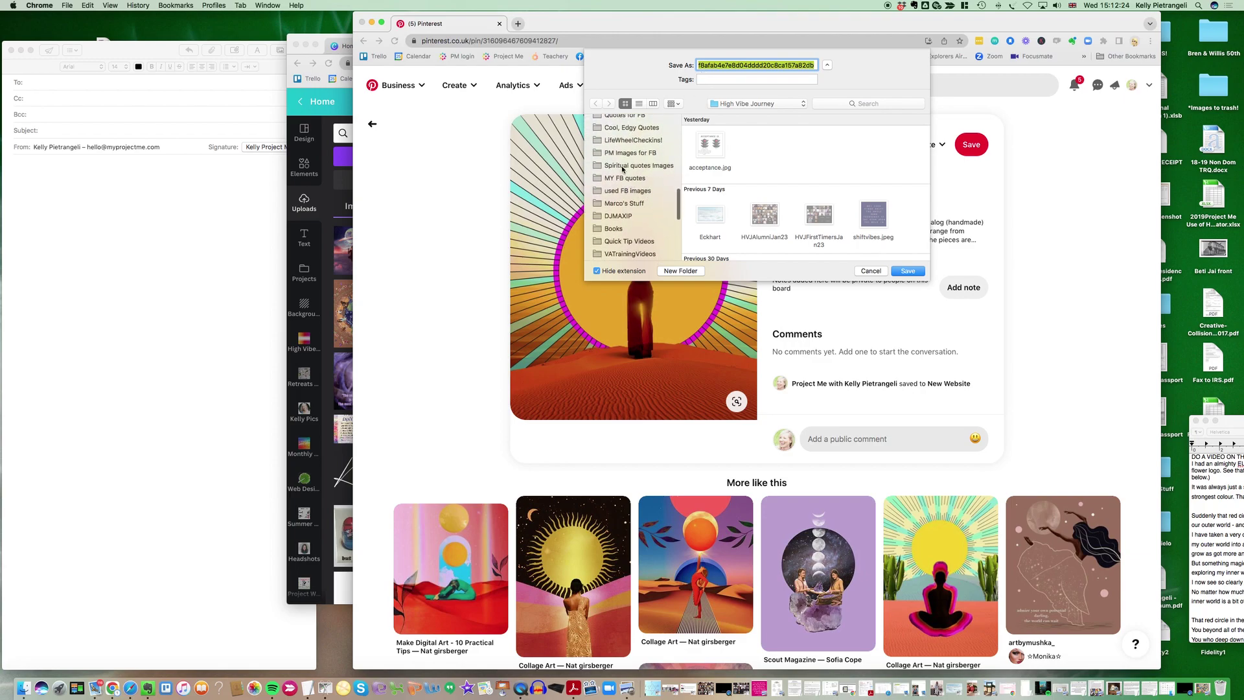
{"action": "left_click", "coordinate": [870, 271]}
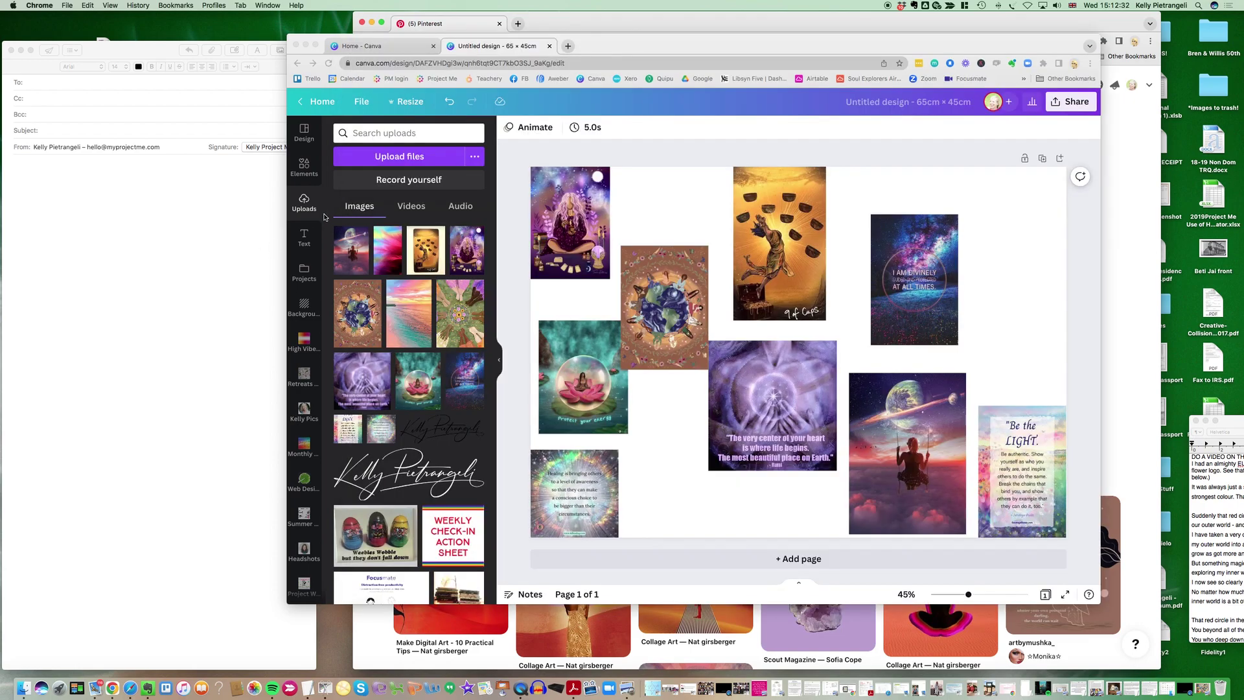
- Switch to the Canva design and shift its window up and to the left, uncovering more of the Pinterest window
{"action": "left_click", "coordinate": [327, 220]}
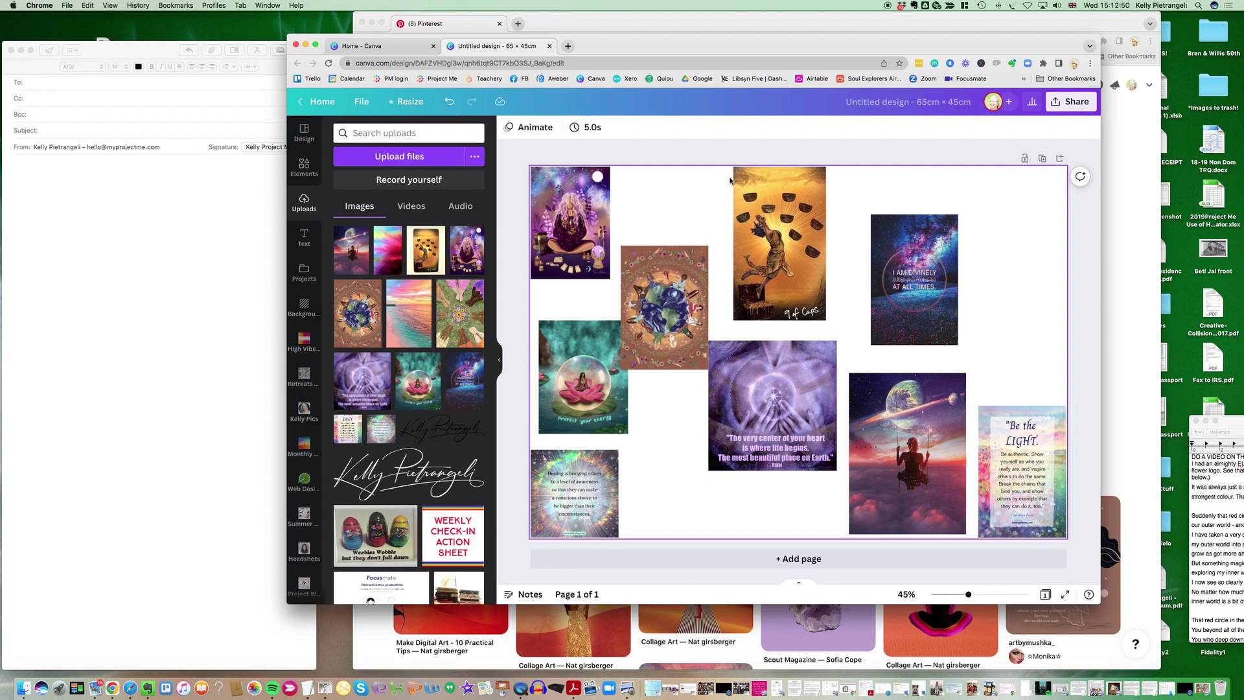
{"action": "left_click_drag", "start_coordinate": [650, 46], "coordinate": [560, 37]}
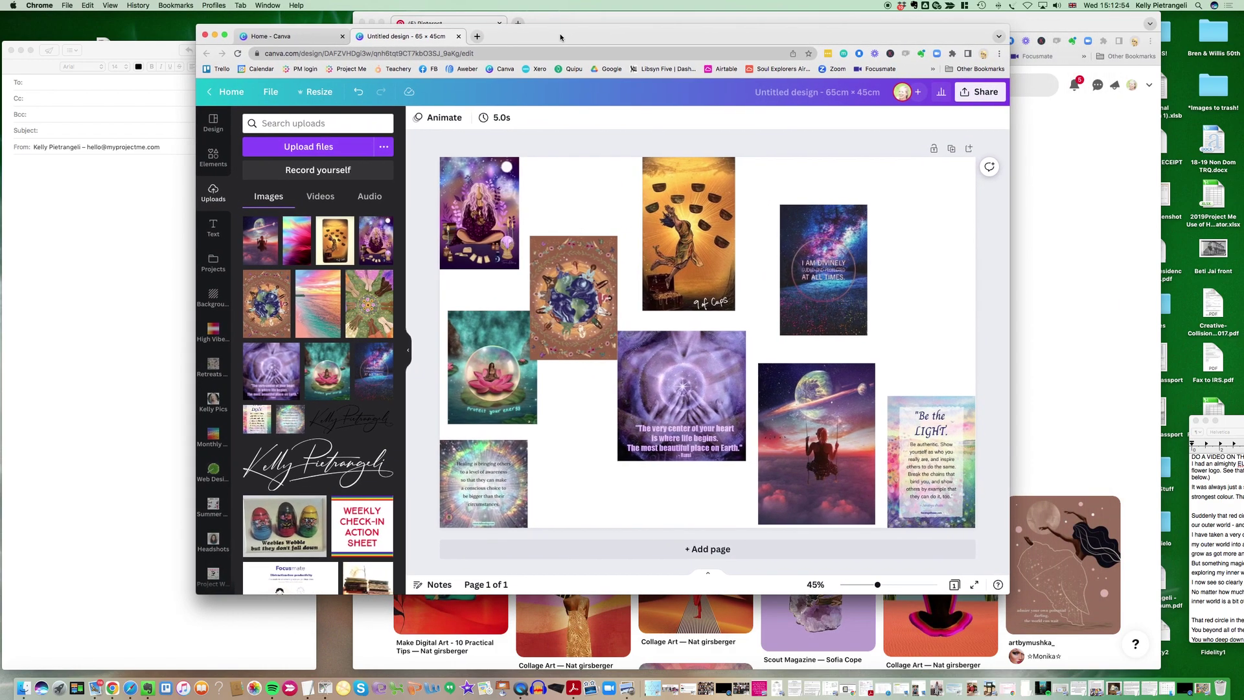